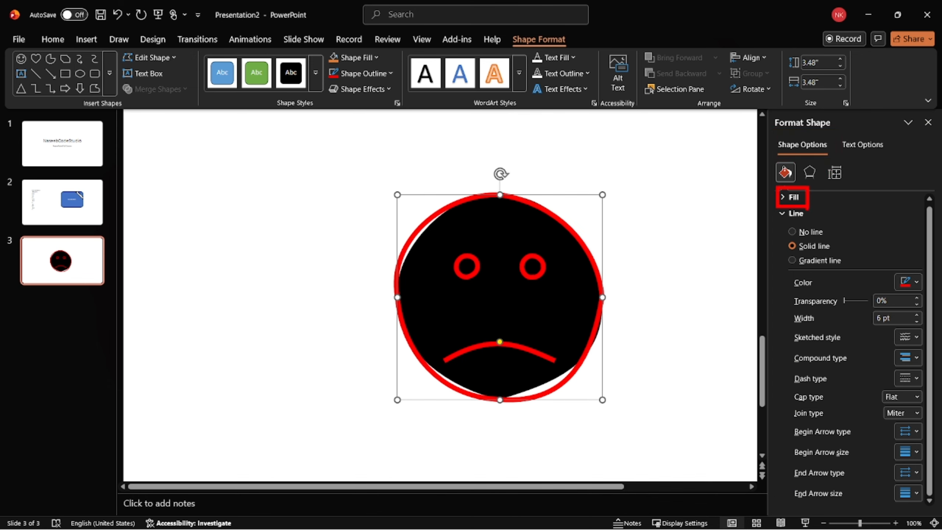
Step: Try the sad face shape with no fill, and switch it back to a solid fill
{"action": "left_click", "coordinate": [794, 197]}
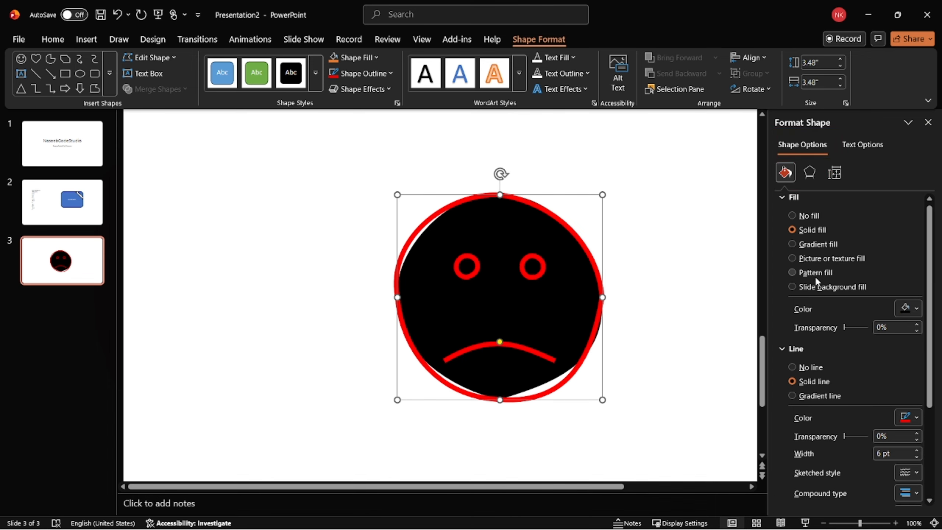
{"action": "left_click", "coordinate": [792, 215]}
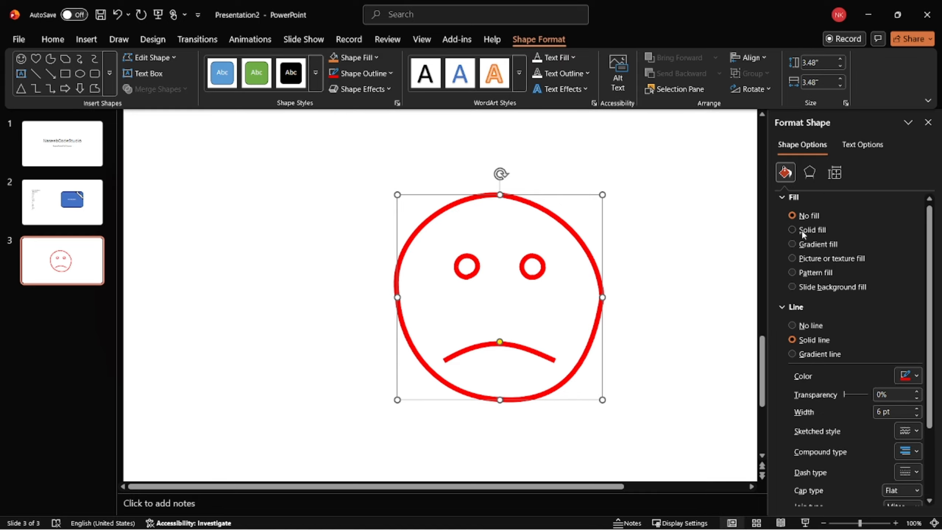
{"action": "left_click", "coordinate": [801, 229]}
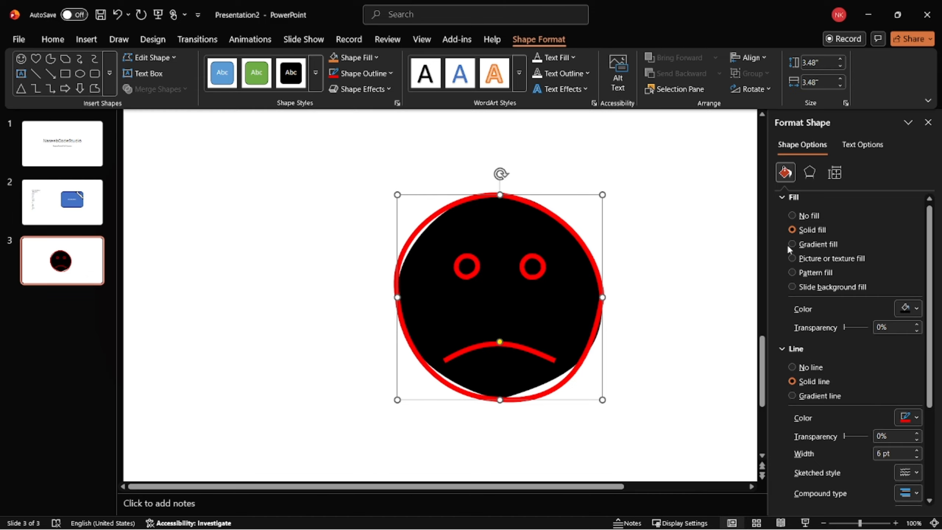
Step: Apply a gradient fill to the face with three stops at 0%, 63% and 100%, removing the extra stops
{"action": "left_click", "coordinate": [794, 244]}
{"action": "scroll", "coordinate": [855, 390], "scroll_direction": "down", "scroll_amount": 1}
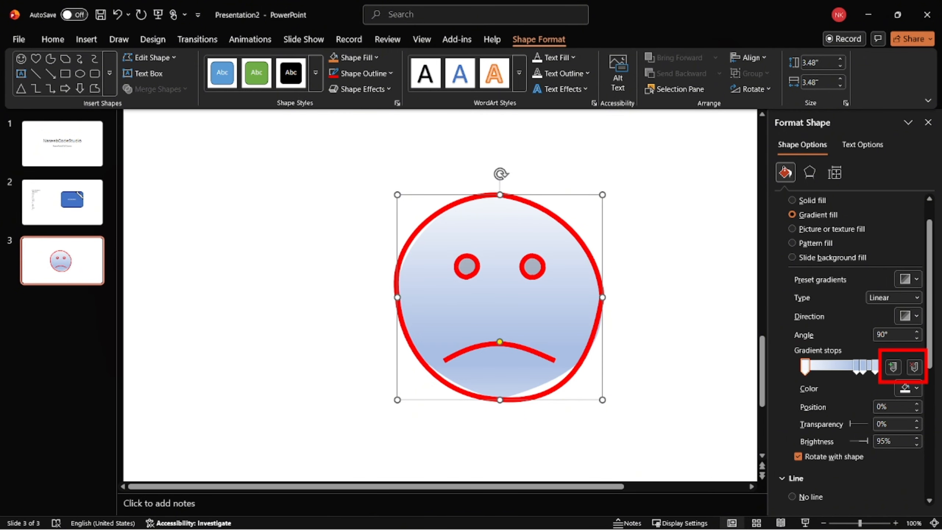
{"action": "left_click", "coordinate": [915, 367]}
{"action": "left_click", "coordinate": [915, 367]}
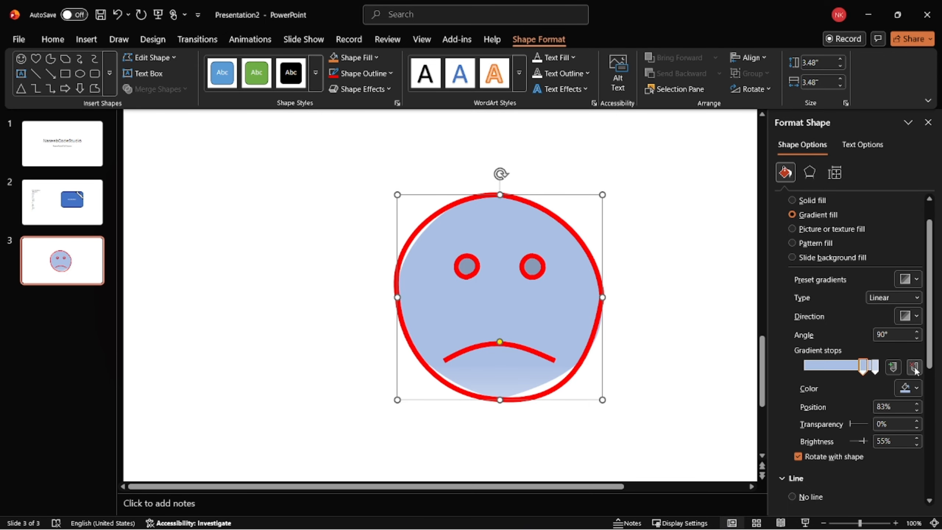
{"action": "left_click_drag", "start_coordinate": [863, 367], "coordinate": [805, 374]}
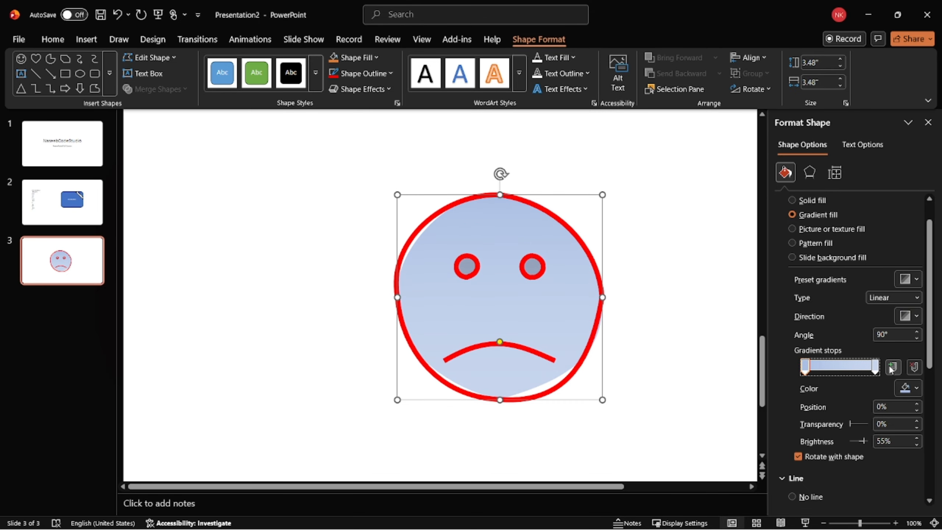
{"action": "left_click", "coordinate": [893, 369]}
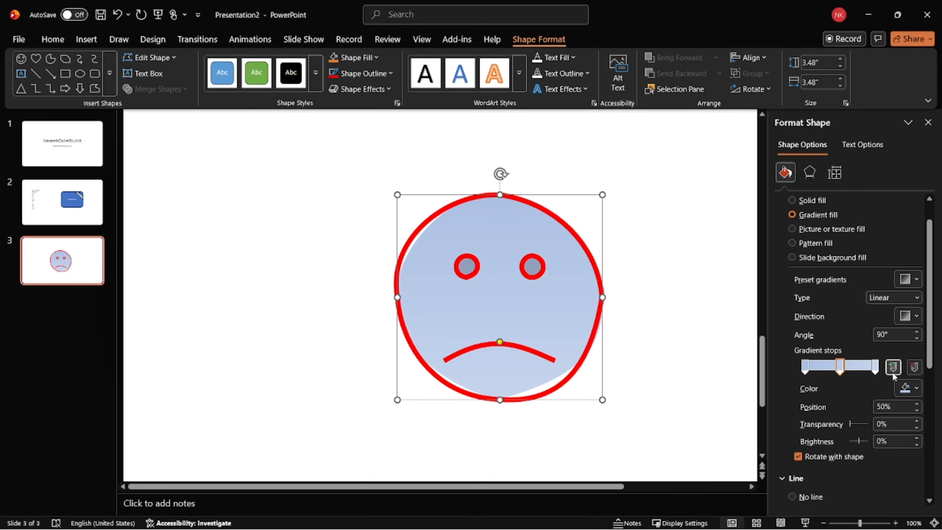
{"action": "left_click_drag", "start_coordinate": [840, 372], "coordinate": [853, 376]}
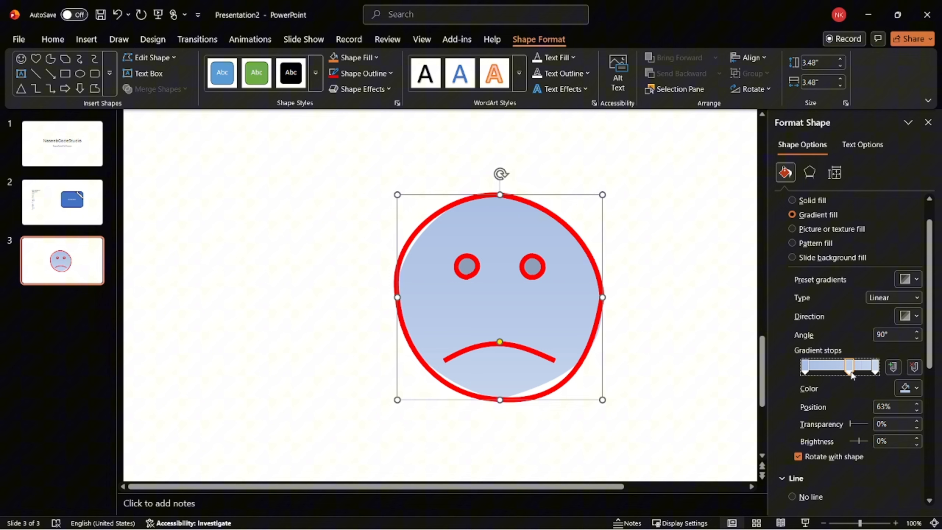
Step: Color the face's first gradient stop red, the middle stop yellow and the last stop blue
{"action": "left_click", "coordinate": [806, 370]}
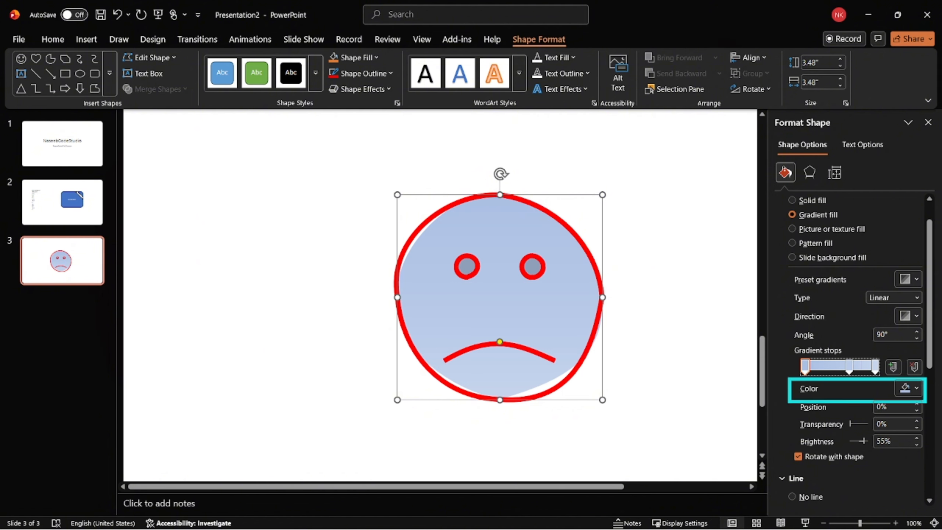
{"action": "left_click", "coordinate": [908, 388]}
{"action": "left_click", "coordinate": [797, 336]}
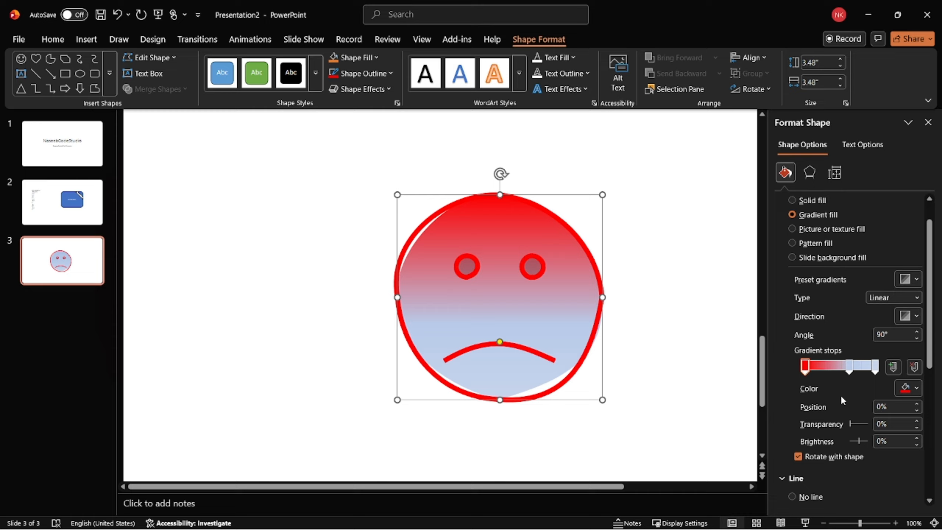
{"action": "left_click", "coordinate": [849, 367]}
{"action": "left_click", "coordinate": [911, 389]}
{"action": "left_click", "coordinate": [831, 334]}
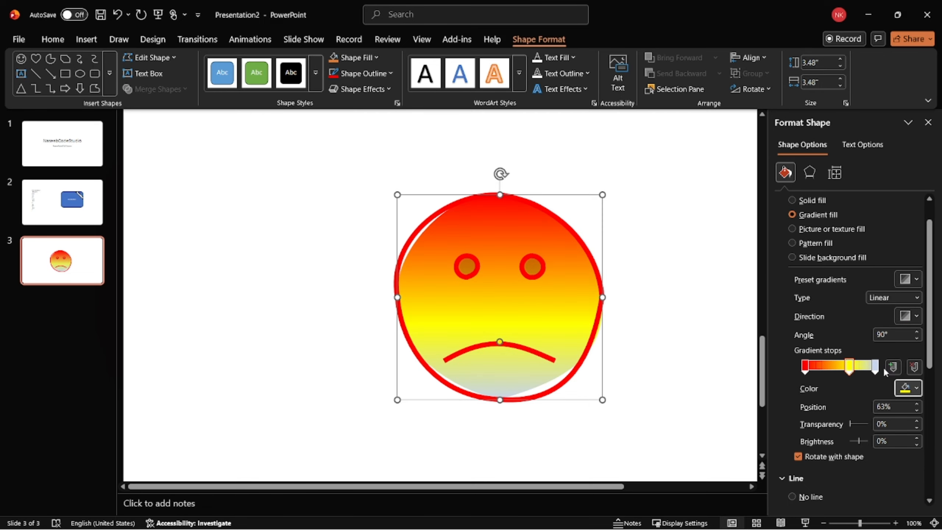
{"action": "left_click", "coordinate": [884, 367]}
{"action": "left_click", "coordinate": [908, 388]}
{"action": "left_click", "coordinate": [882, 334]}
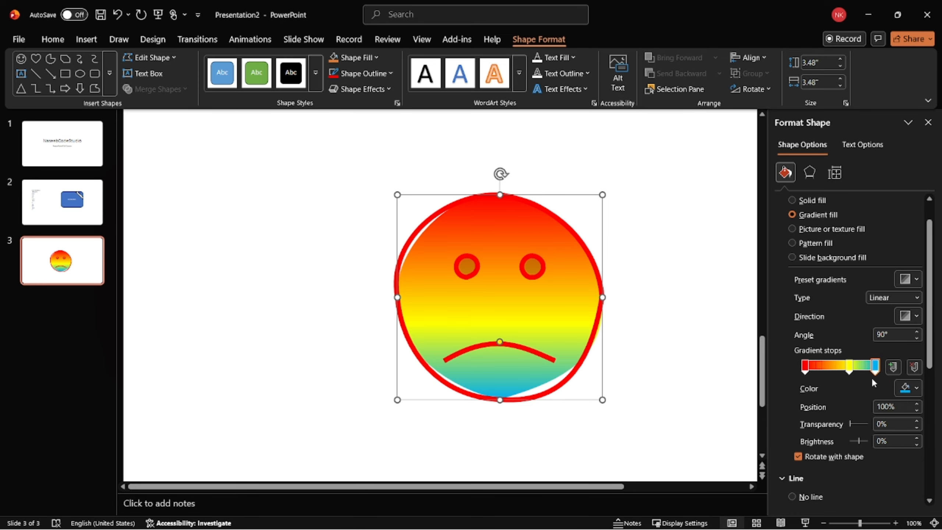
Step: Reposition the gradient stops so the yellow one sits at 53% between red at the start and blue at the end
{"action": "mouse_move", "coordinate": [849, 368]}
{"action": "left_mouse_down"}
{"action": "mouse_move", "coordinate": [838, 373]}
{"action": "mouse_move", "coordinate": [856, 375]}
{"action": "mouse_move", "coordinate": [817, 377]}
{"action": "mouse_move", "coordinate": [874, 369]}
{"action": "mouse_move", "coordinate": [818, 376]}
{"action": "mouse_move", "coordinate": [860, 374]}
{"action": "left_mouse_up"}
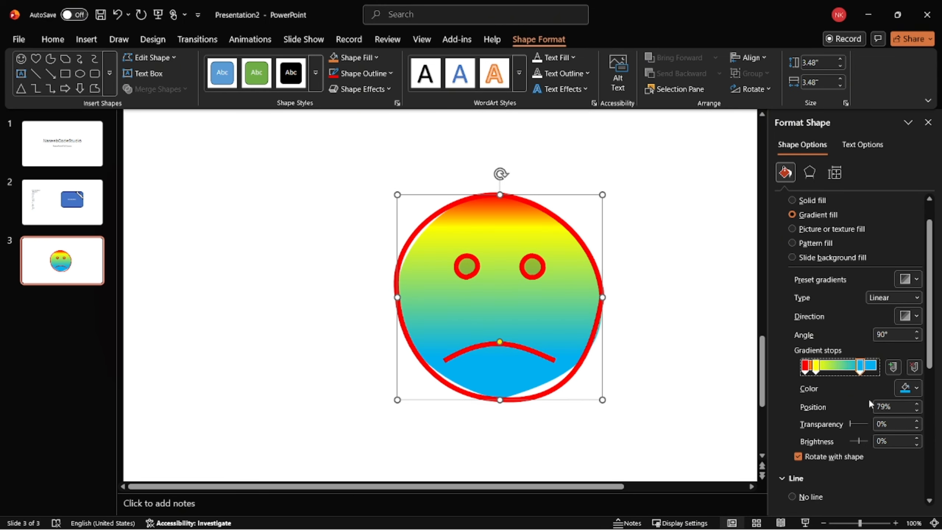
{"action": "mouse_move", "coordinate": [860, 371]}
{"action": "left_mouse_down"}
{"action": "mouse_move", "coordinate": [872, 372]}
{"action": "mouse_move", "coordinate": [842, 372]}
{"action": "left_mouse_up"}
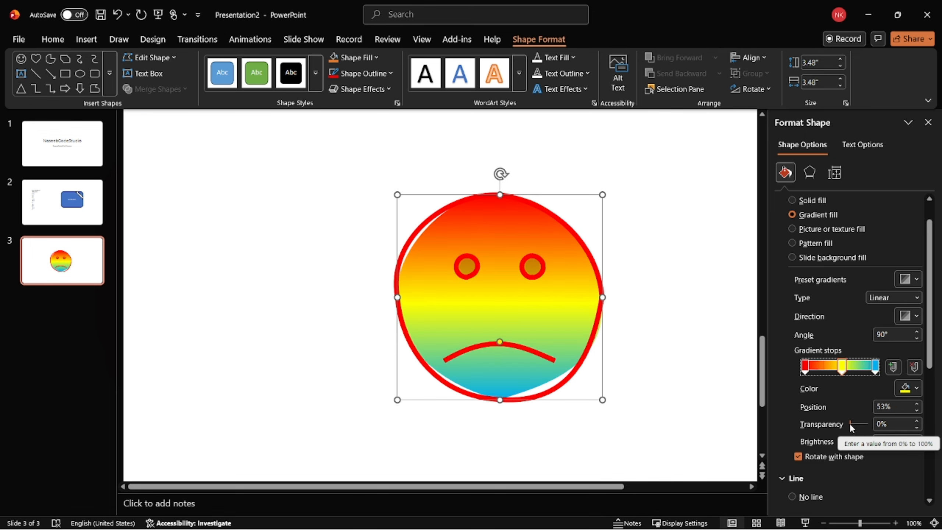
Step: Try darker and lighter brightness on the yellow gradient stop and settle on 2%
{"action": "left_click_drag", "start_coordinate": [850, 424], "coordinate": [860, 441]}
{"action": "left_click", "coordinate": [917, 445]}
{"action": "left_click", "coordinate": [918, 445]}
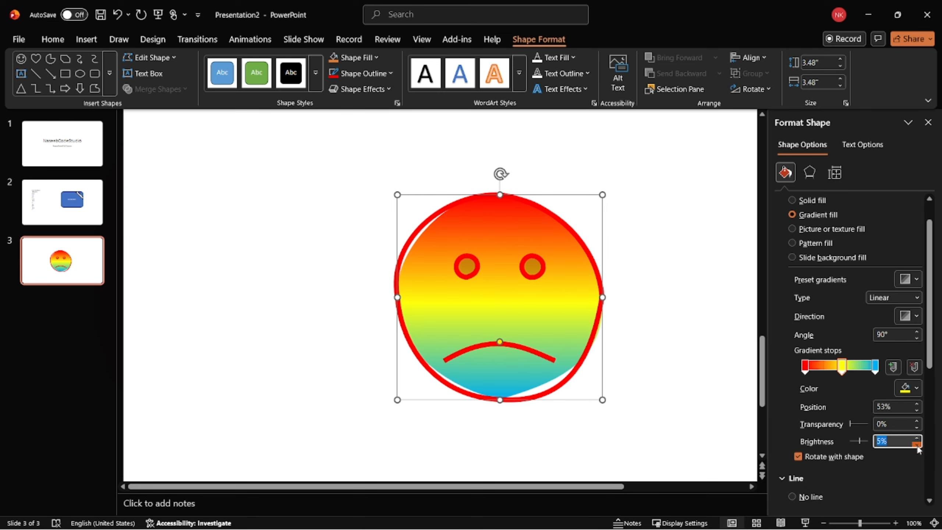
{"action": "left_click", "coordinate": [917, 445]}
{"action": "left_click", "coordinate": [918, 445]}
{"action": "left_click", "coordinate": [918, 445]}
{"action": "left_click", "coordinate": [917, 445]}
{"action": "left_click", "coordinate": [917, 445]}
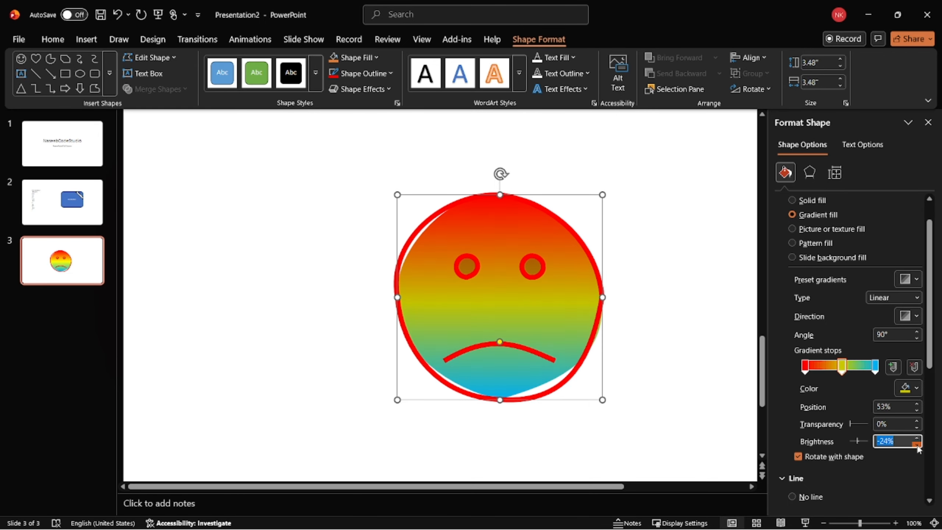
{"action": "left_click", "coordinate": [917, 445]}
{"action": "left_click", "coordinate": [917, 438]}
{"action": "left_click", "coordinate": [917, 438]}
{"action": "left_click", "coordinate": [917, 439]}
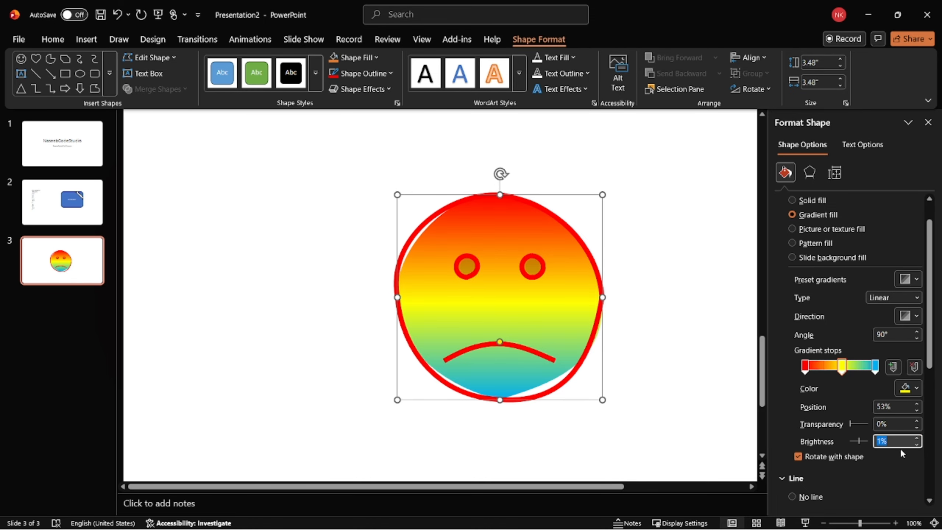
{"action": "left_click", "coordinate": [917, 439]}
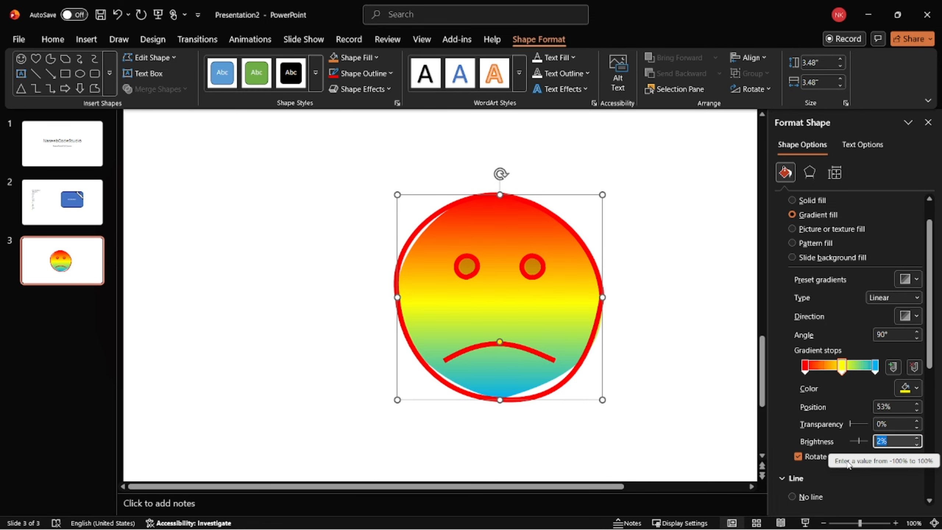
Step: Test rotating the face with Rotate with shape on, undo the rotation, and test again with the option off
{"action": "left_click_drag", "start_coordinate": [501, 174], "coordinate": [433, 194]}
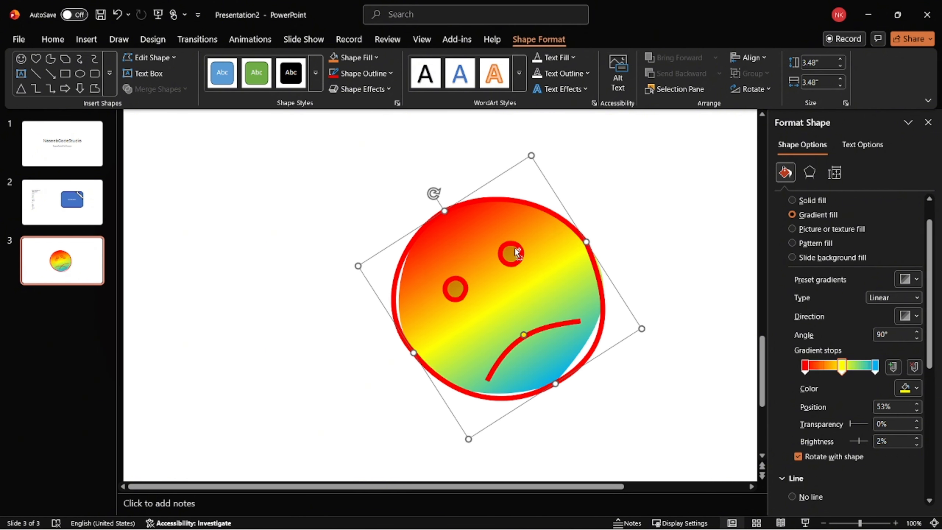
{"action": "key", "text": "ctrl+z"}
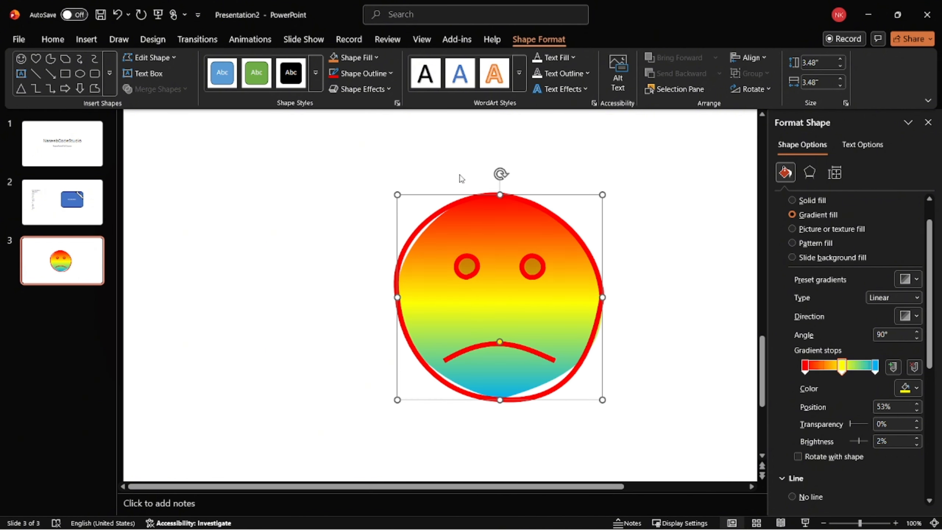
{"action": "left_click_drag", "start_coordinate": [501, 174], "coordinate": [501, 227]}
Step: Browse the preset gradients available for the face's fill without applying one
{"action": "left_click", "coordinate": [917, 280]}
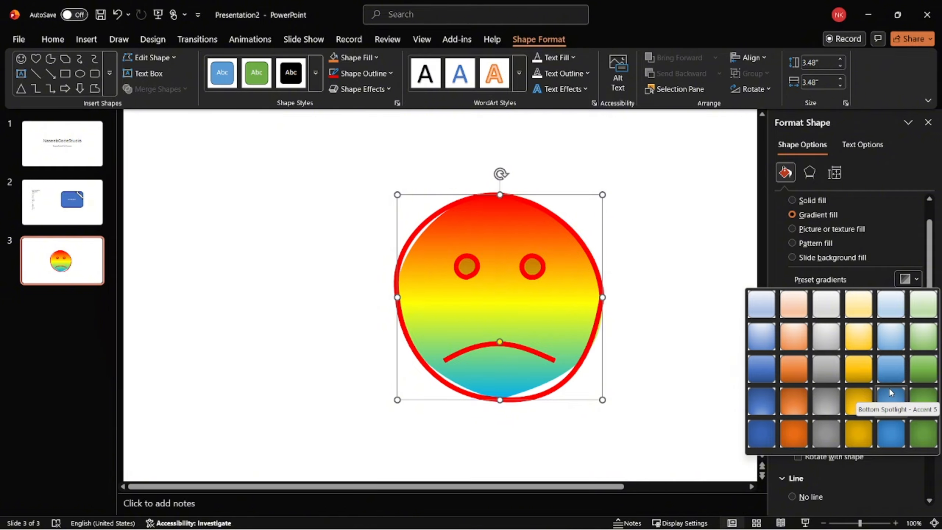
{"action": "left_click", "coordinate": [918, 261]}
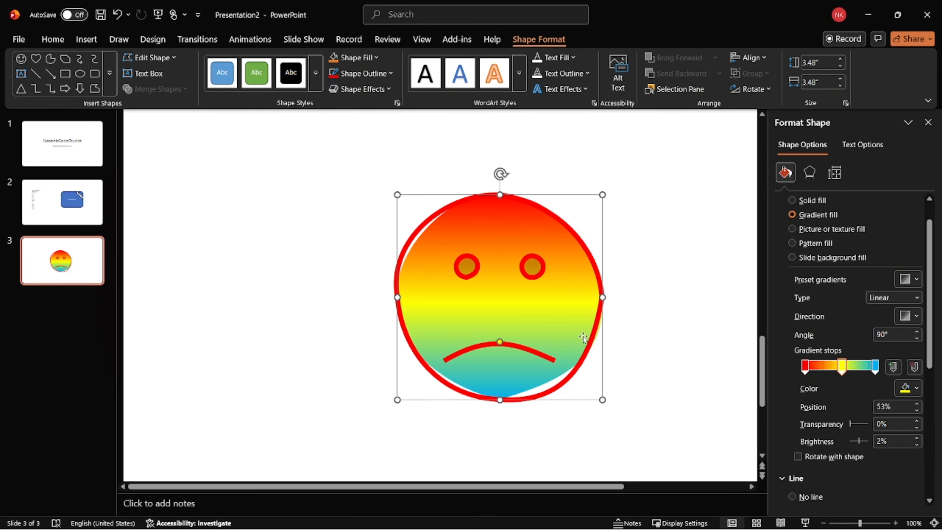
Step: Try the Radial, Rectangular and Path gradient types on the face and return to Linear
{"action": "left_click", "coordinate": [886, 299]}
{"action": "left_click", "coordinate": [888, 326]}
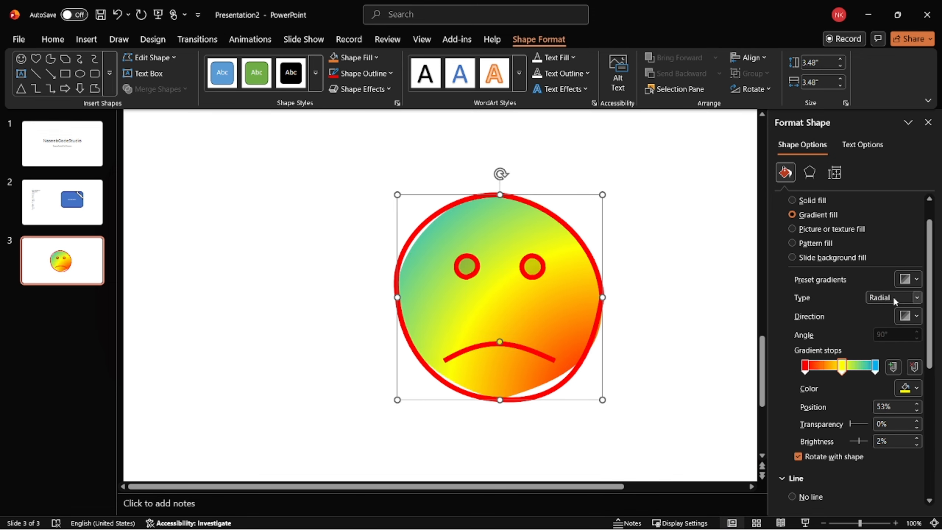
{"action": "left_click", "coordinate": [895, 301]}
{"action": "left_click", "coordinate": [893, 340]}
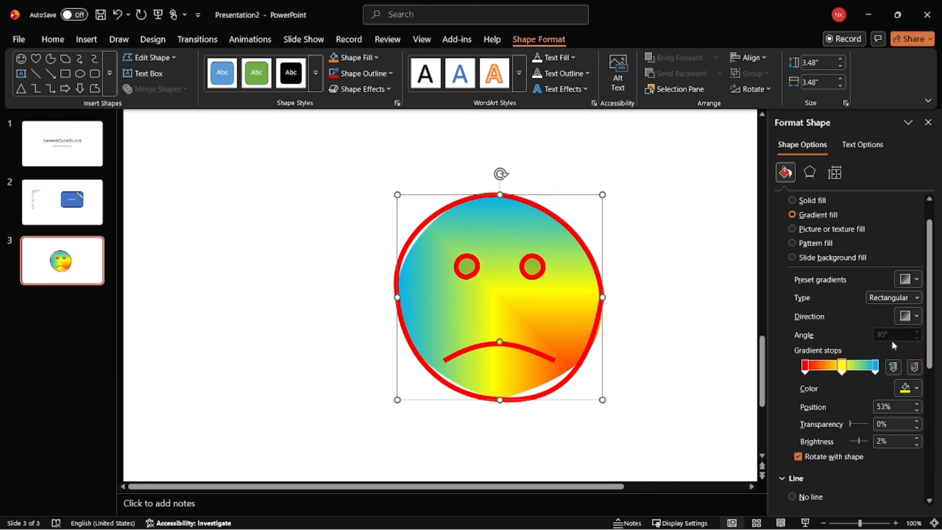
{"action": "left_click", "coordinate": [893, 299]}
{"action": "left_click", "coordinate": [880, 354]}
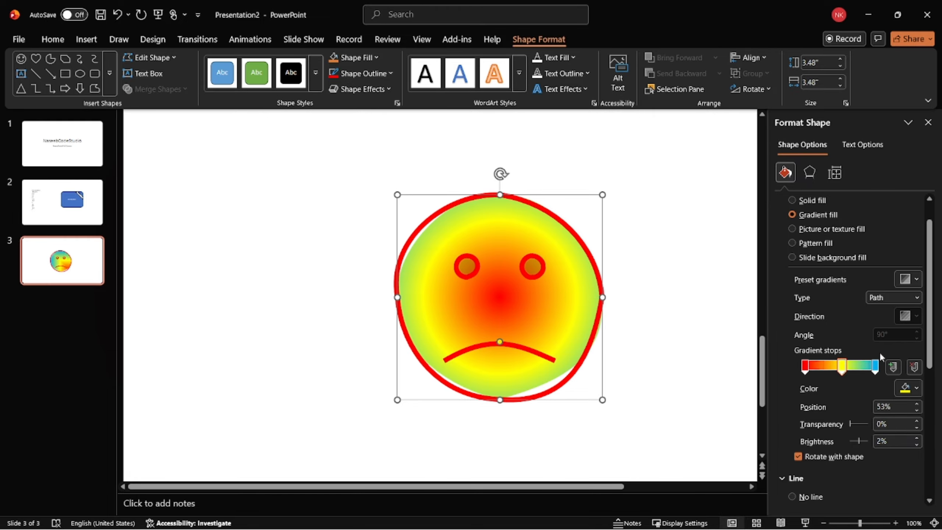
{"action": "left_click", "coordinate": [916, 297]}
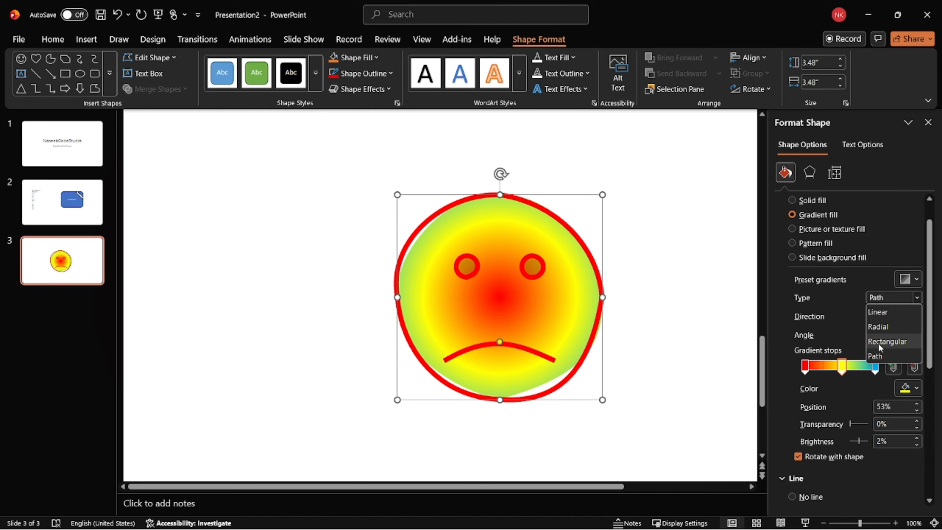
{"action": "left_click", "coordinate": [879, 311]}
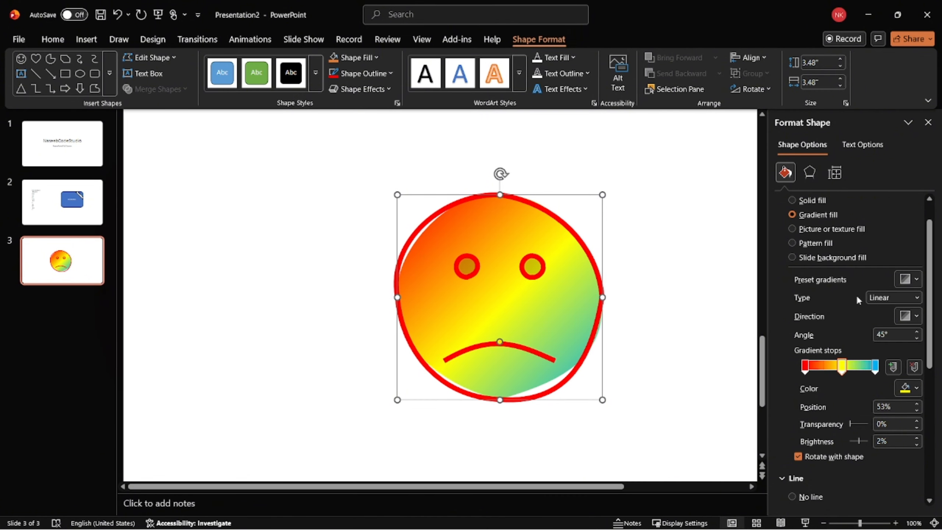
Step: Try the linear gradient in a 135° diagonal direction, and switch it to run straight down from red to blue
{"action": "left_click", "coordinate": [889, 297]}
{"action": "left_click", "coordinate": [889, 297]}
{"action": "left_click", "coordinate": [908, 316]}
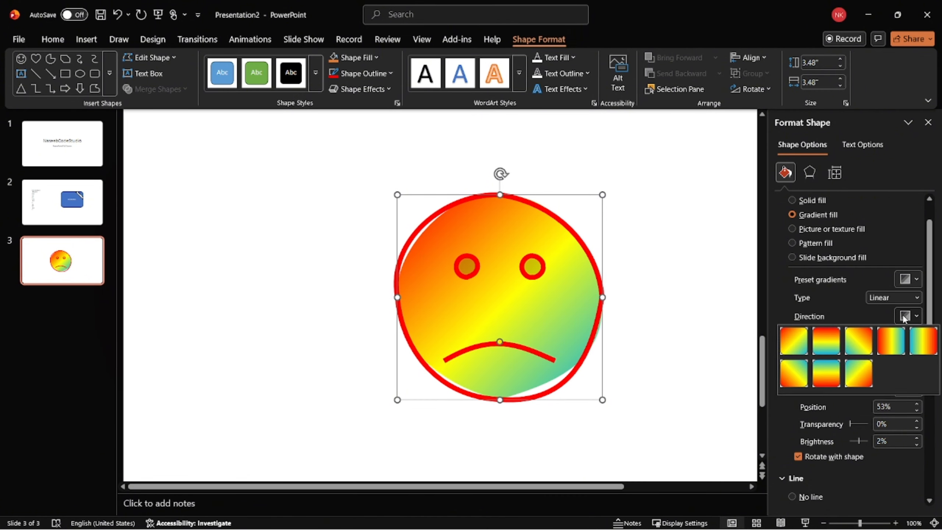
{"action": "left_click", "coordinate": [850, 341]}
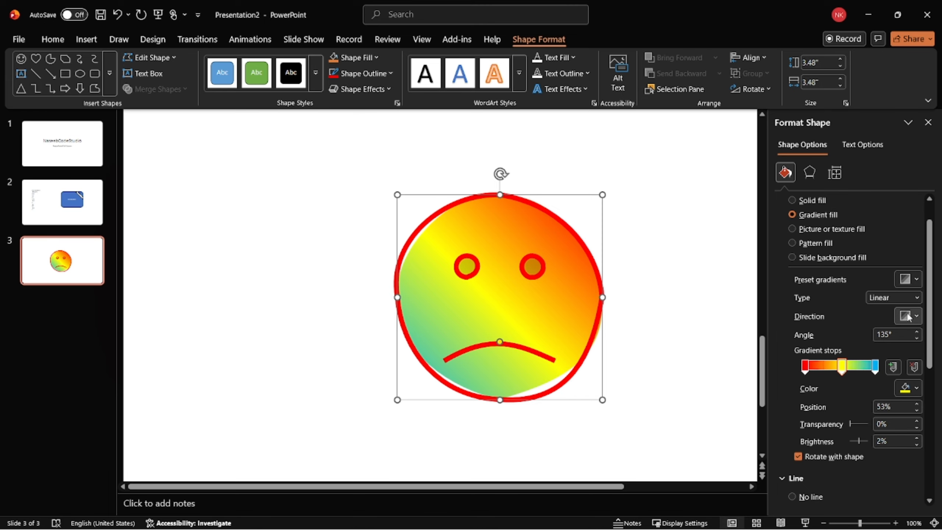
{"action": "left_click", "coordinate": [908, 316]}
{"action": "left_click", "coordinate": [827, 342]}
Step: Try the Rectangular gradient type with its direction spreading from the center of the face
{"action": "left_click", "coordinate": [902, 294]}
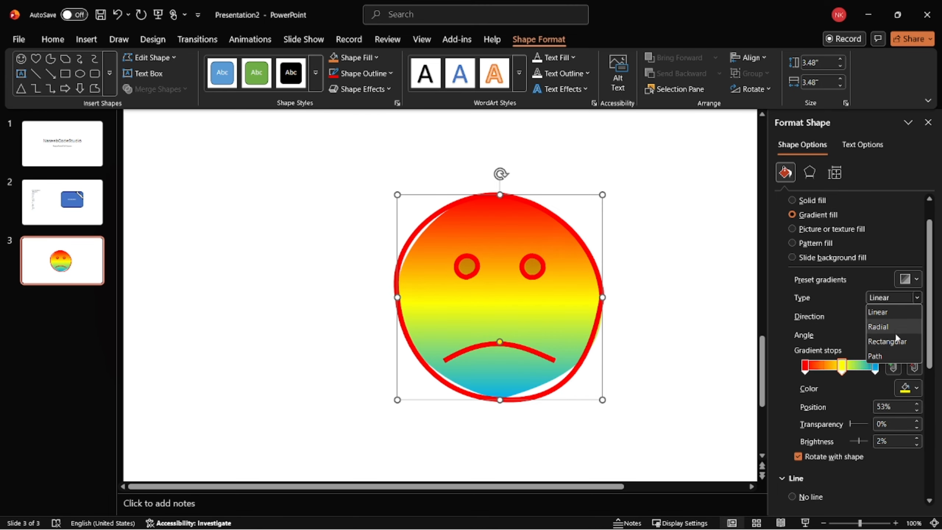
{"action": "left_click", "coordinate": [890, 341]}
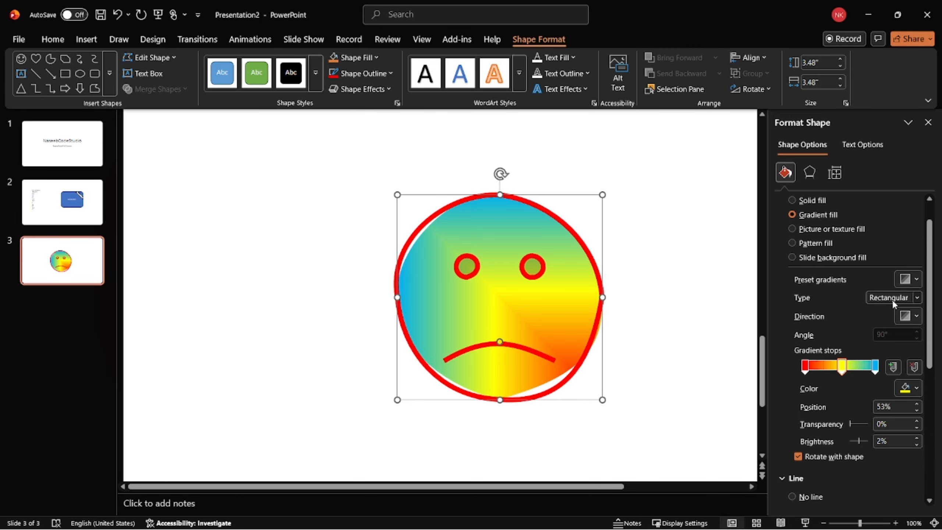
{"action": "left_click", "coordinate": [905, 316]}
{"action": "left_click", "coordinate": [858, 340]}
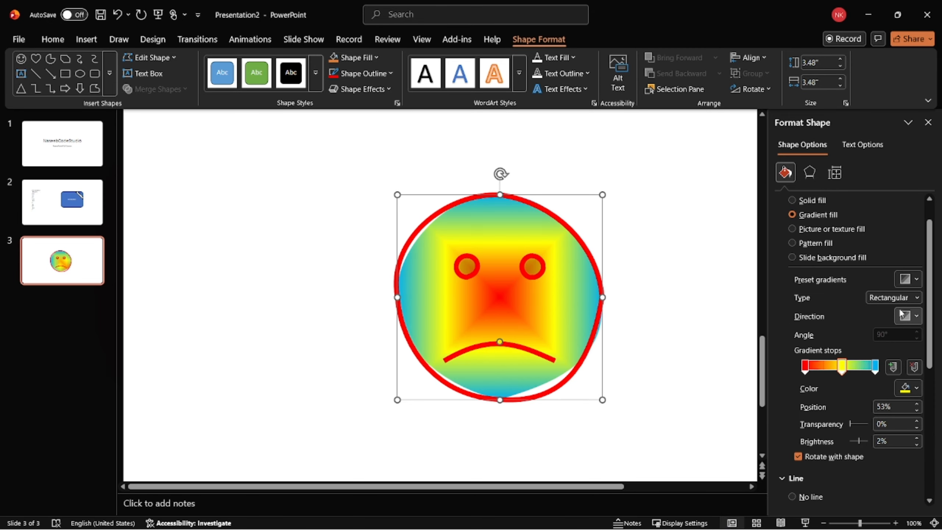
{"action": "left_click", "coordinate": [899, 299]}
{"action": "left_click", "coordinate": [894, 338]}
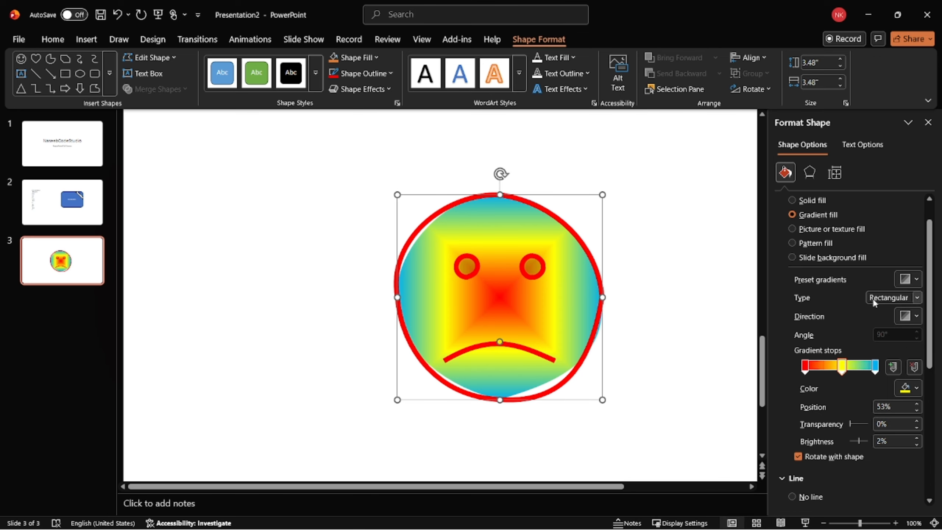
Step: Set the face's gradient type to Radial with the direction spreading from the center
{"action": "left_click", "coordinate": [873, 299]}
{"action": "left_click", "coordinate": [881, 328]}
{"action": "left_click", "coordinate": [907, 319]}
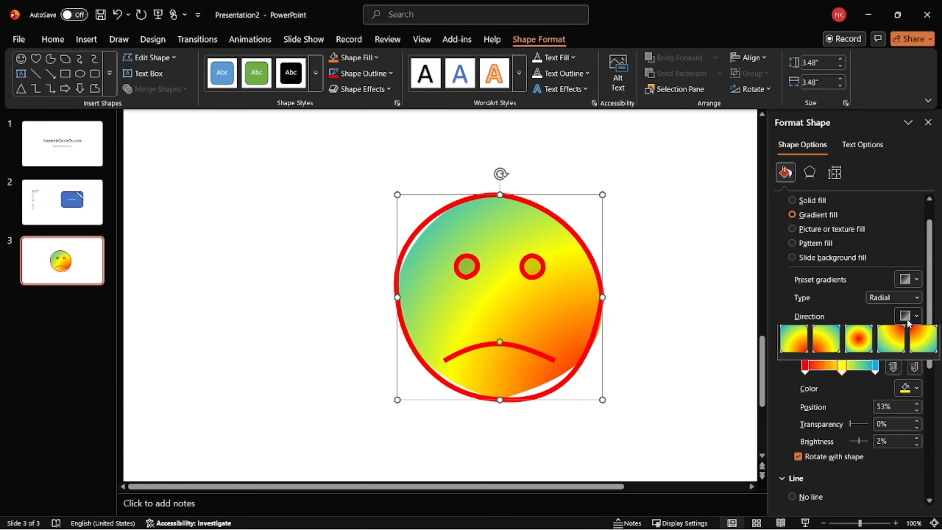
{"action": "left_click", "coordinate": [859, 340]}
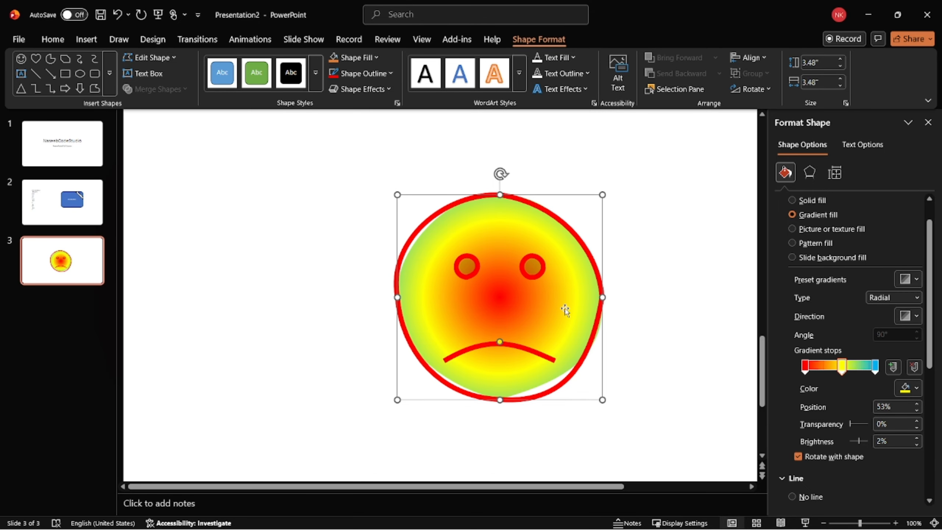
Step: Try the radial gradient spreading from the face's top right and top left corners, and settle on the bottom right corner
{"action": "left_click", "coordinate": [907, 319]}
{"action": "left_click", "coordinate": [891, 341]}
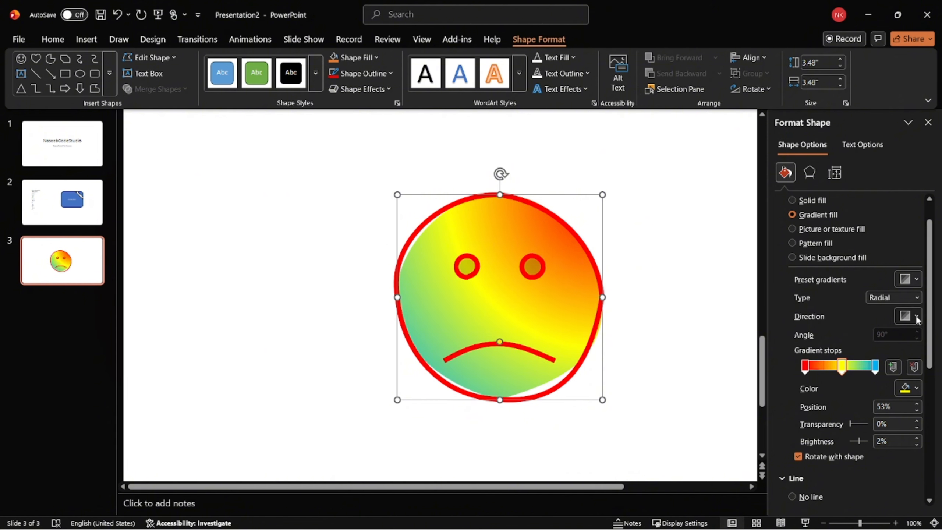
{"action": "left_click", "coordinate": [909, 318]}
{"action": "left_click", "coordinate": [924, 342]}
{"action": "left_click", "coordinate": [907, 316]}
{"action": "left_click", "coordinate": [808, 342]}
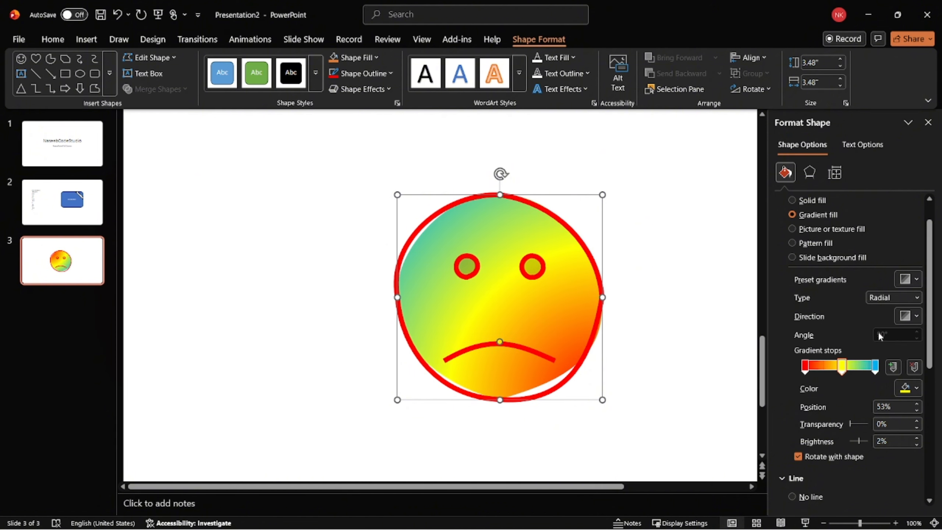
Step: Switch the face to a picture fill using the grey wood-grain photo from the stock images
{"action": "scroll", "coordinate": [837, 324], "scroll_direction": "up", "scroll_amount": 1}
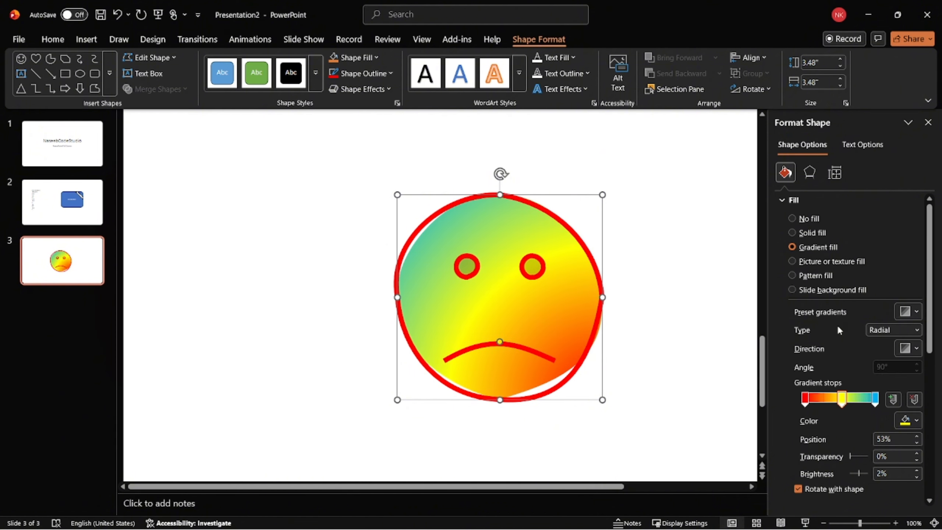
{"action": "left_click", "coordinate": [838, 261]}
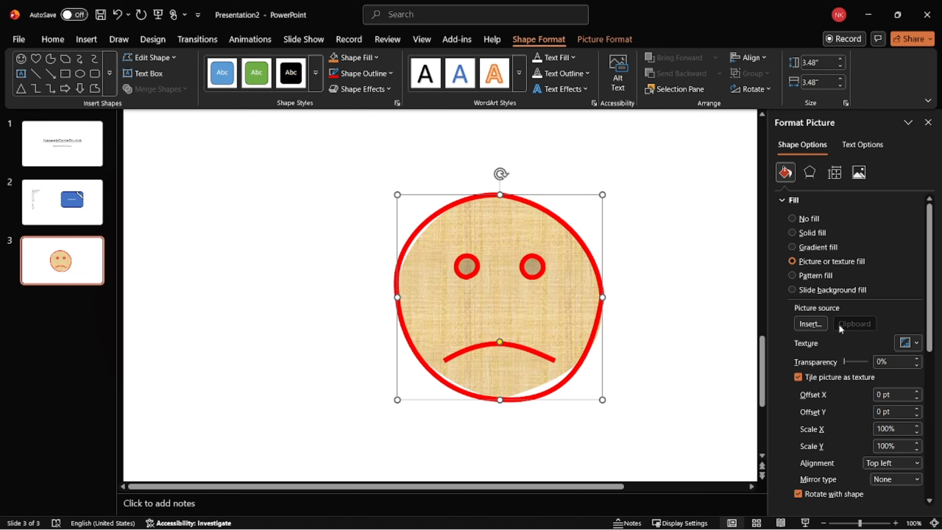
{"action": "scroll", "coordinate": [834, 321], "scroll_direction": "down", "scroll_amount": 1}
{"action": "left_click", "coordinate": [801, 295]}
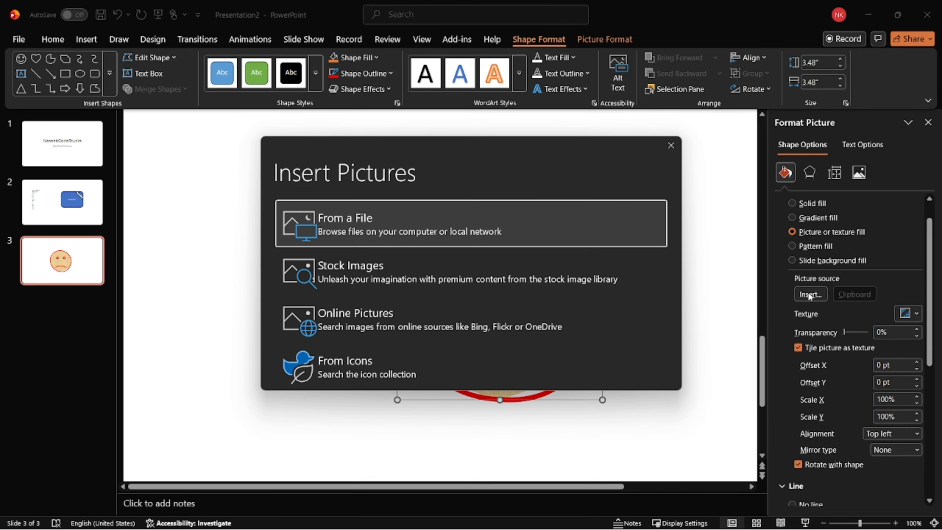
{"action": "left_click", "coordinate": [386, 274]}
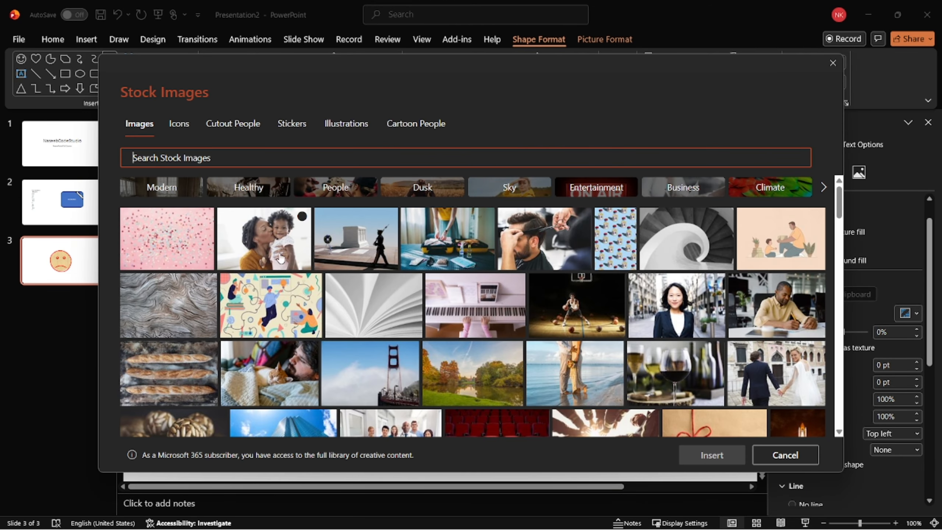
{"action": "left_click", "coordinate": [179, 317]}
{"action": "left_click", "coordinate": [707, 457]}
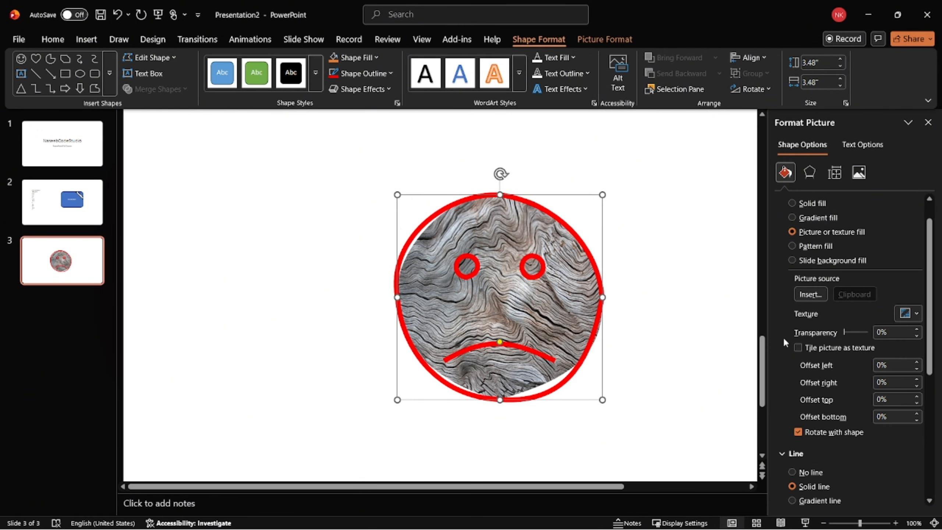
Step: Replace the face's picture fill with the nk image file from the Downloads folder
{"action": "left_click", "coordinate": [811, 294]}
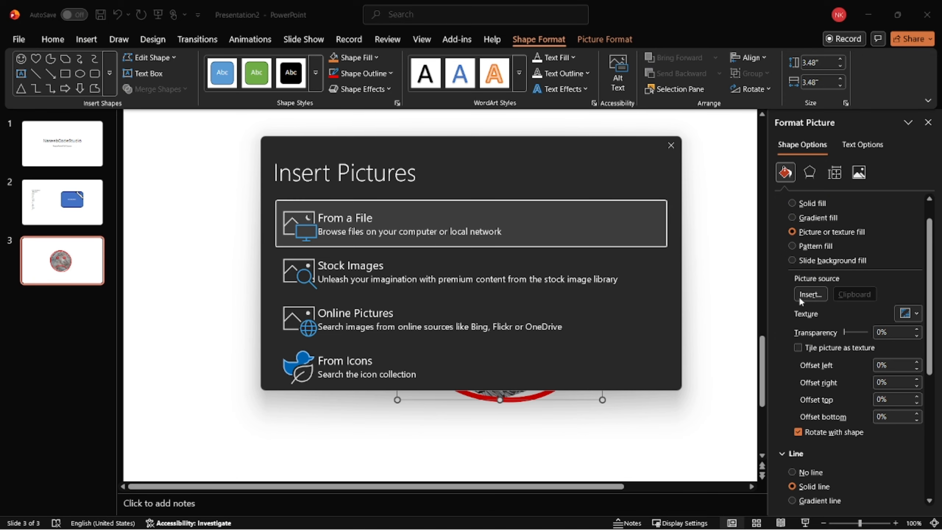
{"action": "left_click", "coordinate": [382, 224]}
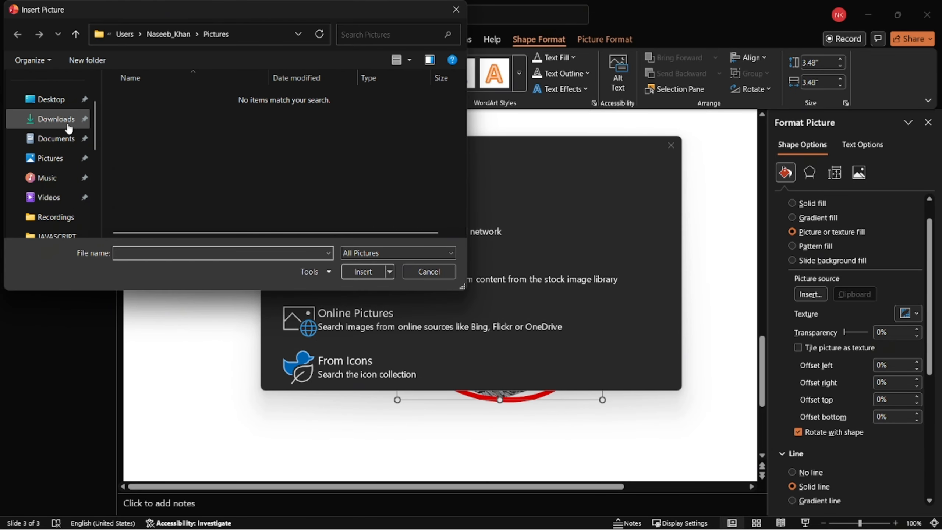
{"action": "left_click", "coordinate": [56, 120]}
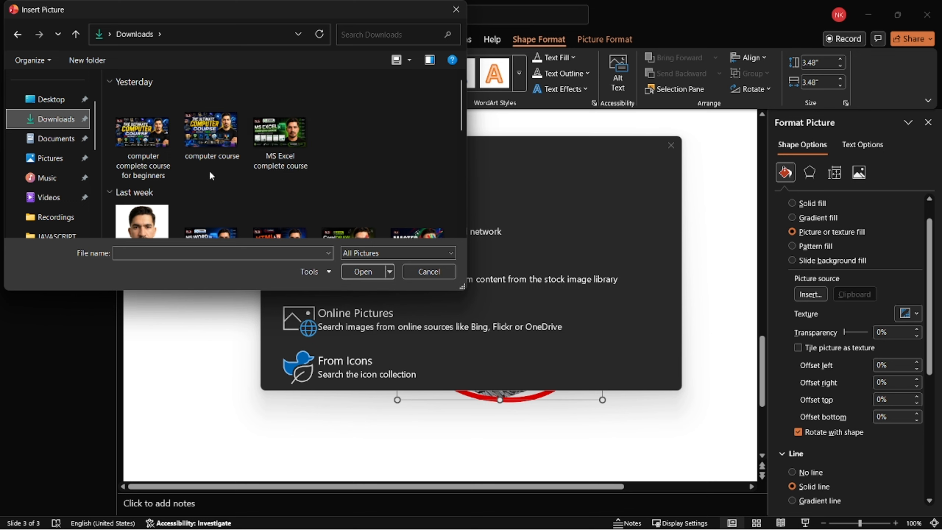
{"action": "scroll", "coordinate": [210, 174], "scroll_direction": "down", "scroll_amount": 2}
{"action": "left_click", "coordinate": [167, 180]}
{"action": "scroll", "coordinate": [166, 180], "scroll_direction": "down", "scroll_amount": 2}
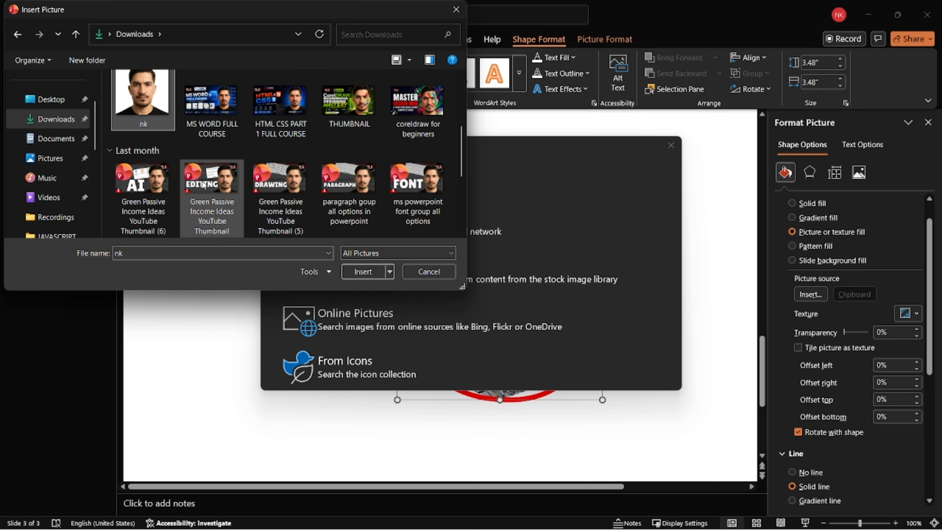
{"action": "left_click", "coordinate": [359, 273]}
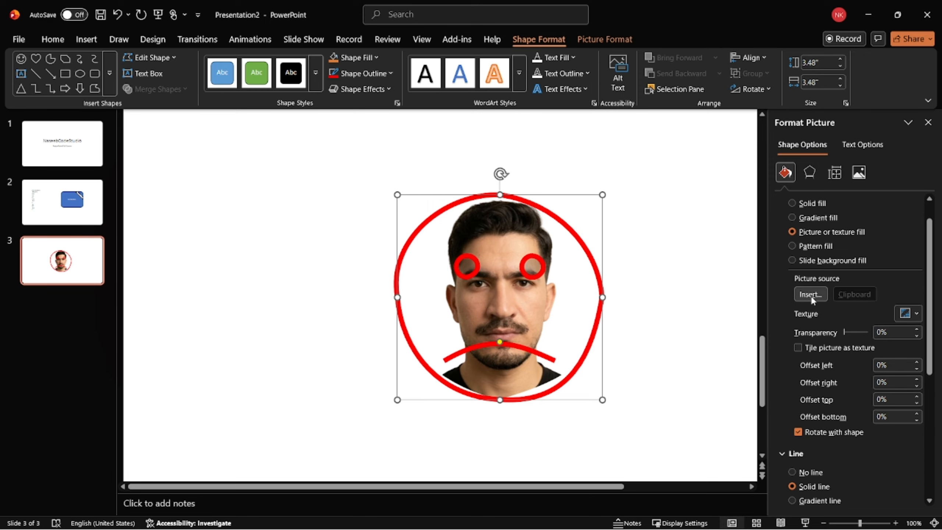
Step: Try the dark brown wood texture on the face, and replace it with the striped medium-brown wood texture
{"action": "left_click", "coordinate": [916, 314]}
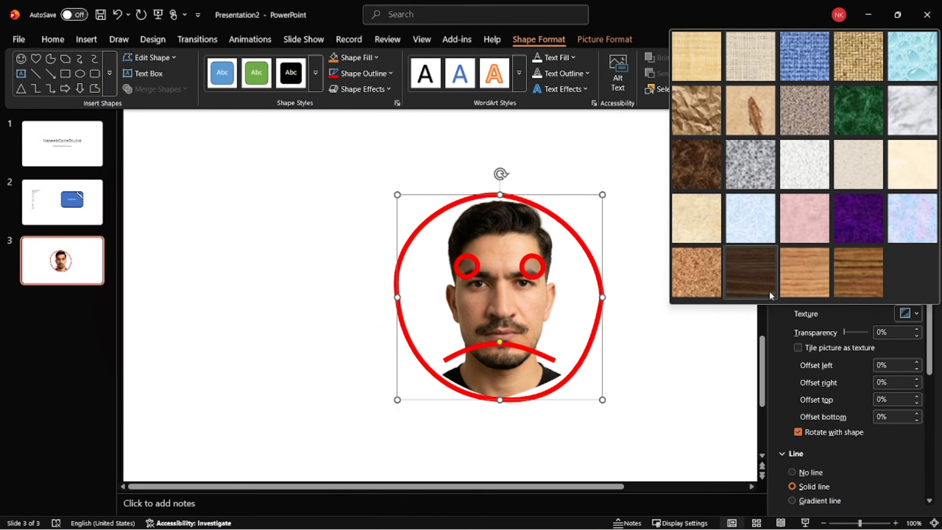
{"action": "left_click", "coordinate": [750, 279]}
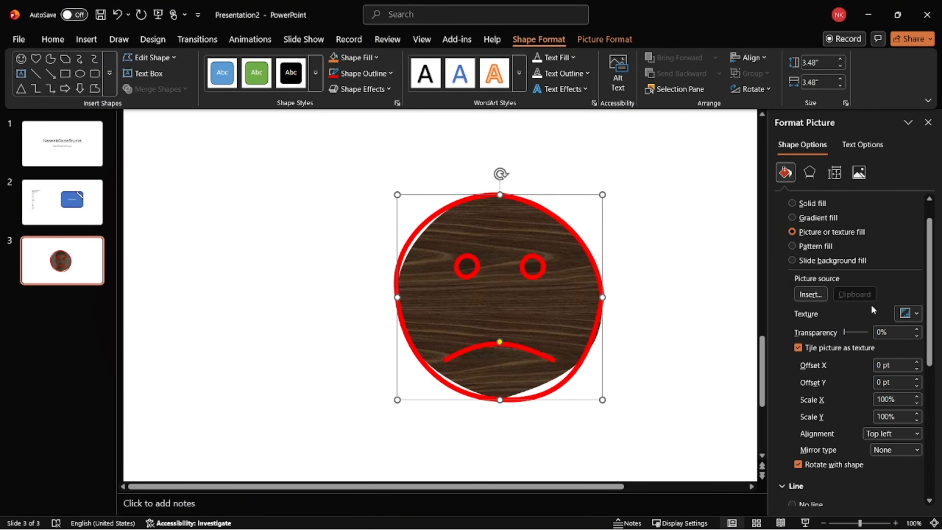
{"action": "left_click", "coordinate": [912, 314]}
{"action": "left_click", "coordinate": [835, 281]}
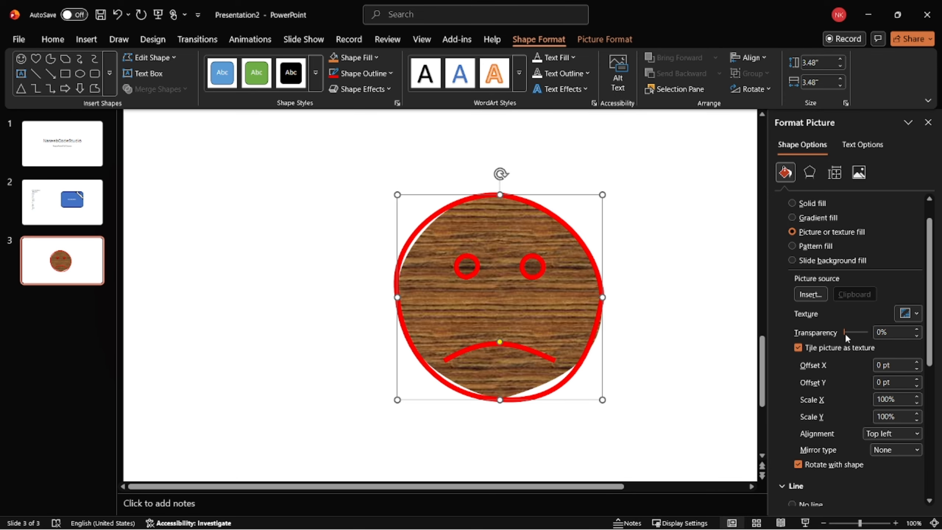
Step: Try reducing the wood texture's Scale X to 69%, and restore it to 100%
{"action": "mouse_move", "coordinate": [846, 333]}
{"action": "left_mouse_down"}
{"action": "mouse_move", "coordinate": [862, 335]}
{"action": "mouse_move", "coordinate": [835, 344]}
{"action": "left_mouse_up"}
{"action": "scroll", "coordinate": [806, 350], "scroll_direction": "down", "scroll_amount": 1}
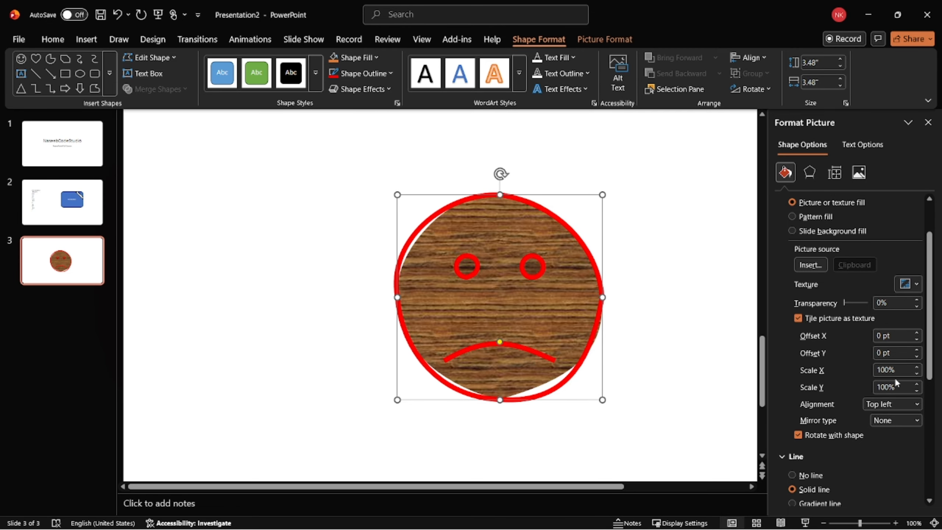
{"action": "left_click", "coordinate": [917, 372]}
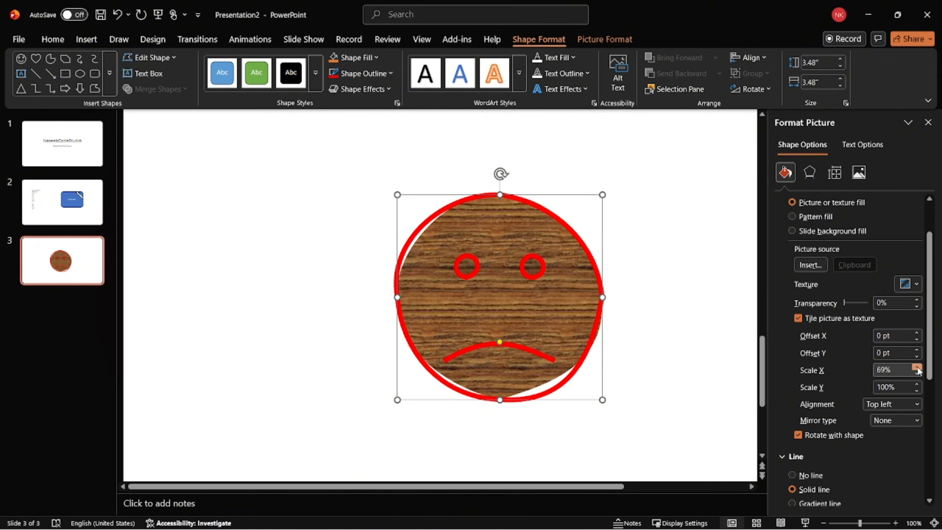
{"action": "left_click", "coordinate": [917, 368]}
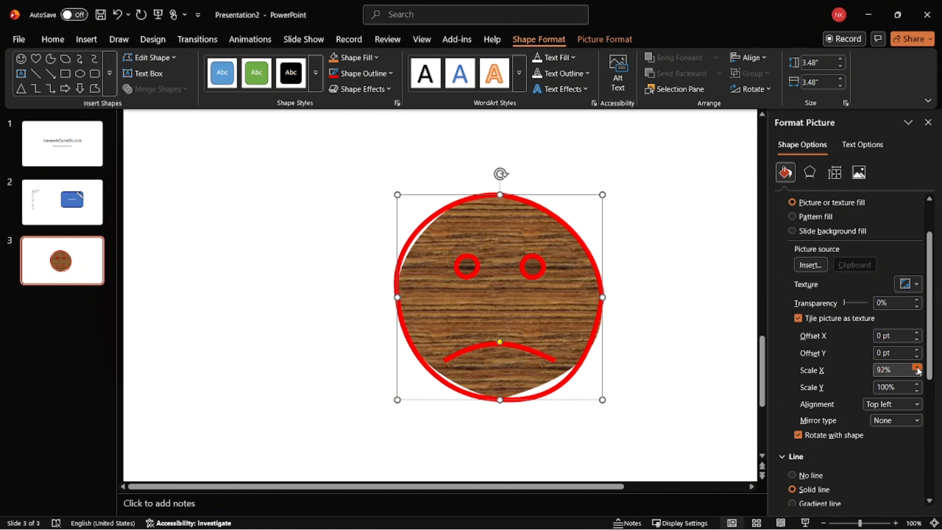
{"action": "left_click", "coordinate": [916, 369]}
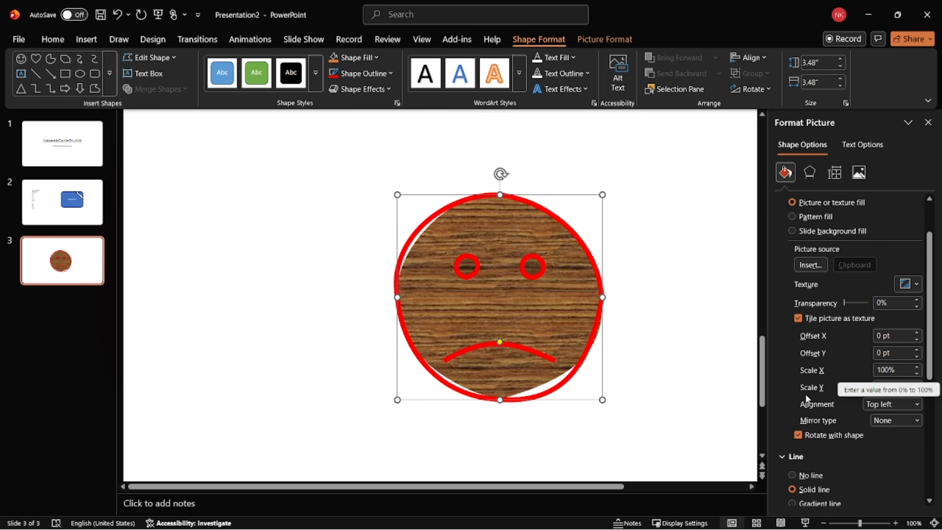
Step: Try the Bottom left alignment for the tiled texture, and set the alignment to Right
{"action": "left_click", "coordinate": [909, 402]}
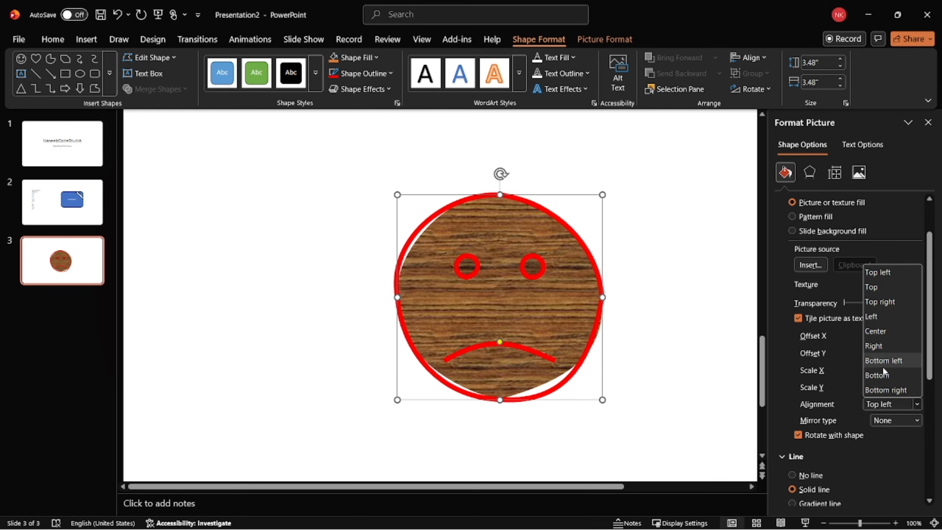
{"action": "left_click", "coordinate": [884, 362]}
{"action": "left_click", "coordinate": [905, 403]}
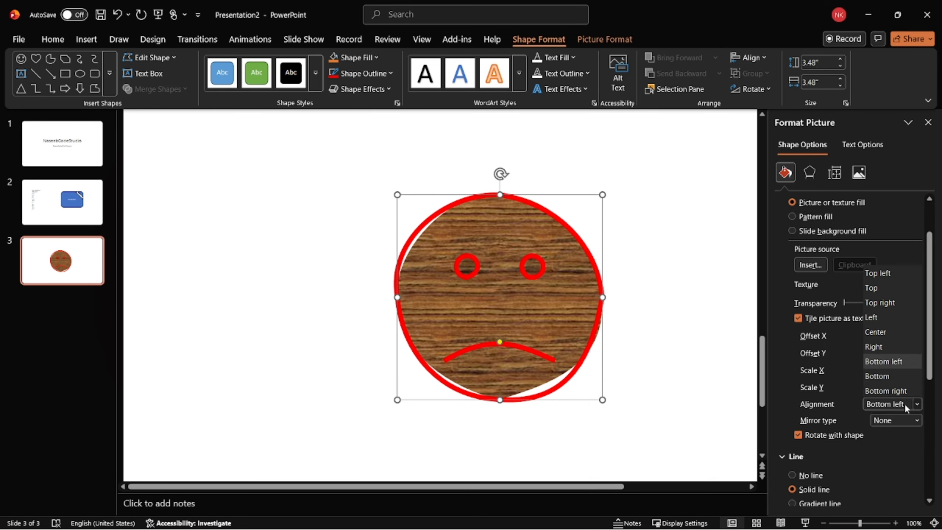
{"action": "left_click", "coordinate": [882, 346]}
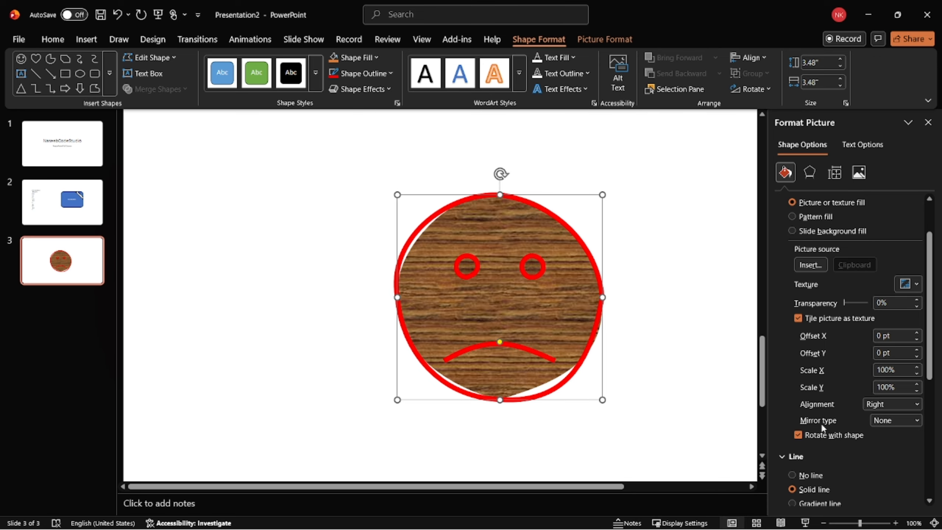
Step: Try the Horizontal and Vertical mirror types on the tiled texture, and set the mirror type to Both
{"action": "left_click", "coordinate": [881, 423]}
{"action": "left_click", "coordinate": [882, 450]}
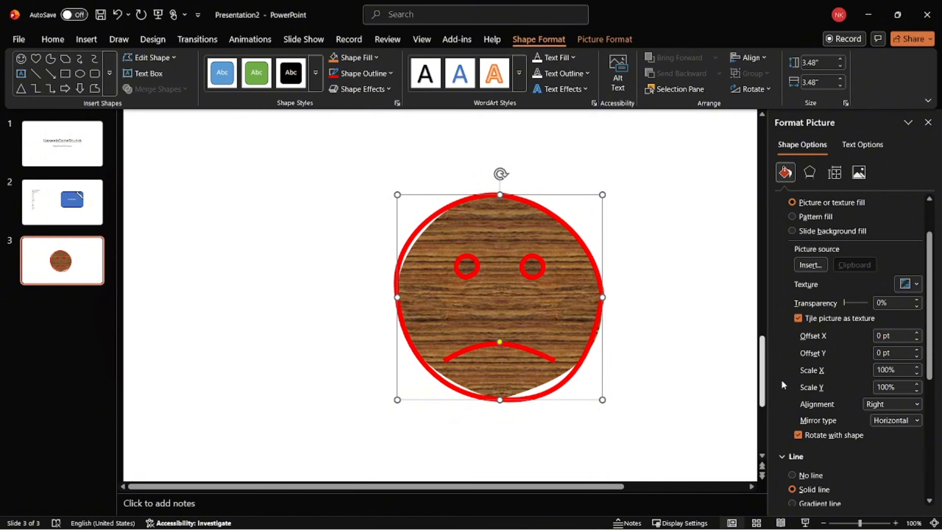
{"action": "left_click", "coordinate": [888, 421]}
{"action": "left_click", "coordinate": [895, 465]}
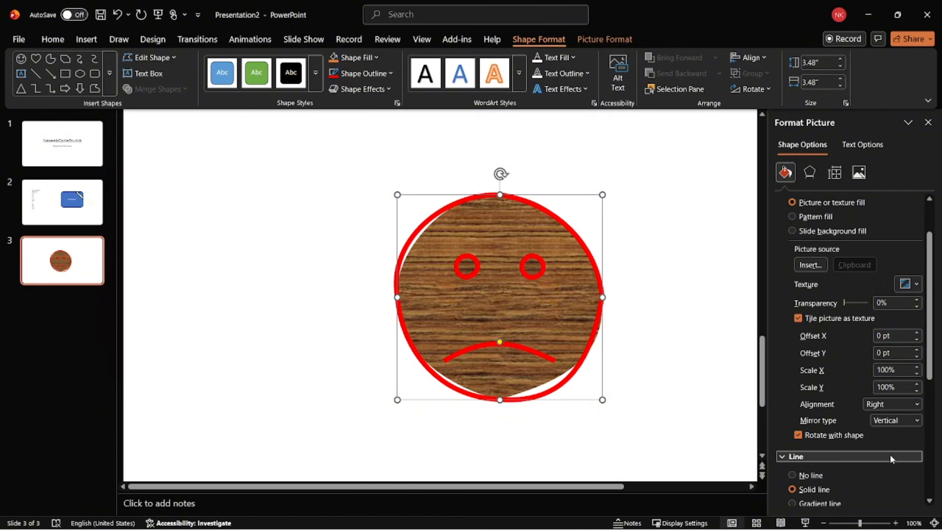
{"action": "left_click", "coordinate": [896, 420]}
{"action": "left_click", "coordinate": [893, 479]}
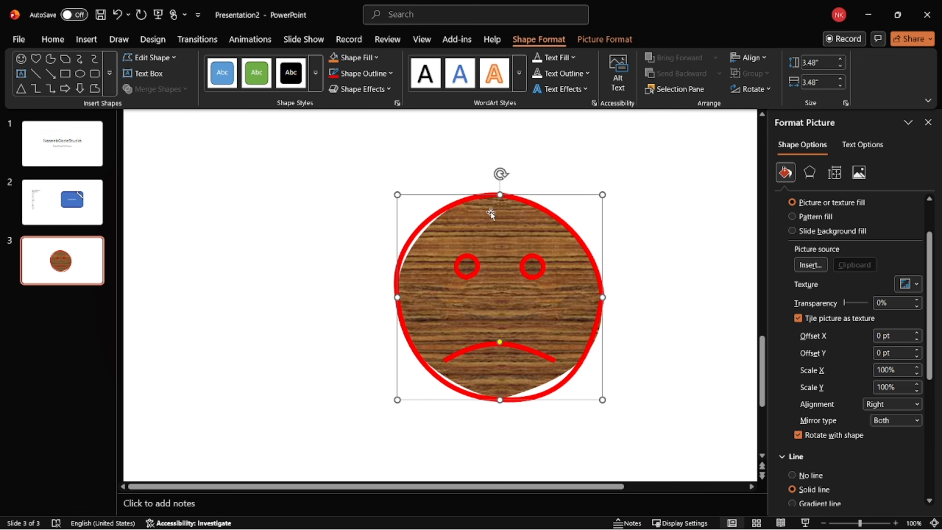
Step: Switch the face to a pattern fill using a dense dotted pattern from the second row of patterns
{"action": "scroll", "coordinate": [838, 260], "scroll_direction": "up", "scroll_amount": 2}
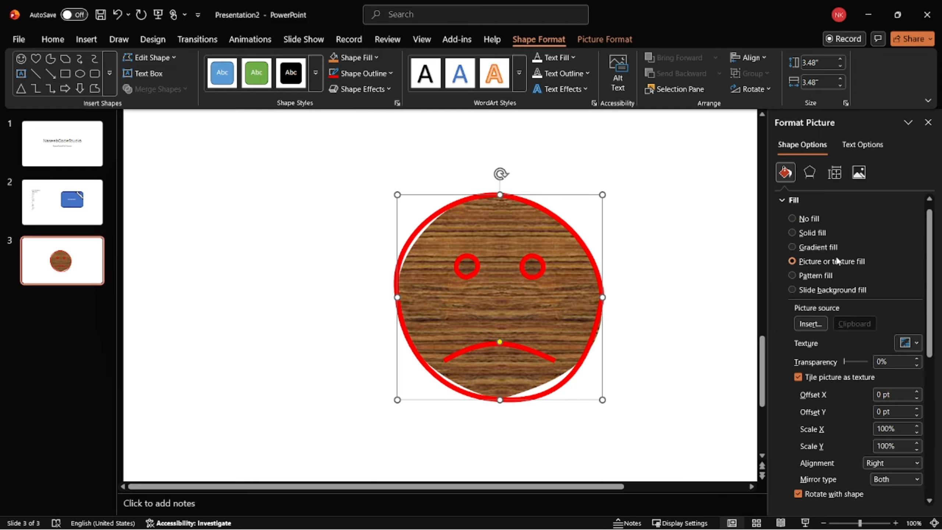
{"action": "left_click", "coordinate": [809, 275]}
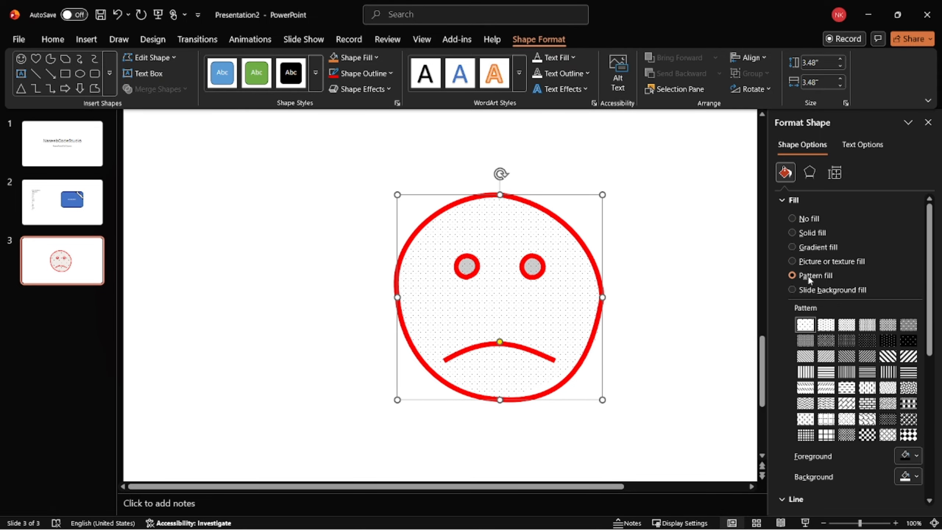
{"action": "left_click", "coordinate": [846, 340]}
{"action": "scroll", "coordinate": [848, 362], "scroll_direction": "down", "scroll_amount": 3}
{"action": "scroll", "coordinate": [847, 362], "scroll_direction": "up", "scroll_amount": 1}
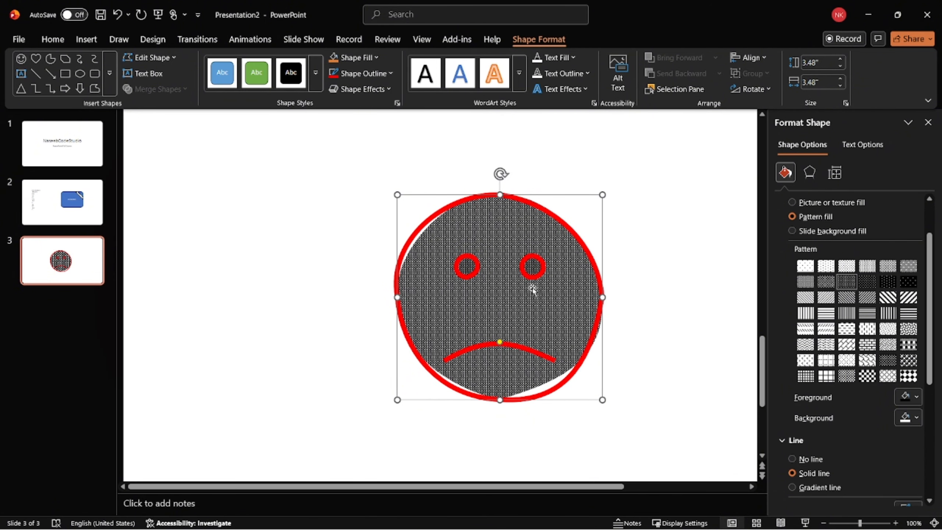
Step: Set the pattern's foreground color to red and its background color to black
{"action": "left_click", "coordinate": [908, 401]}
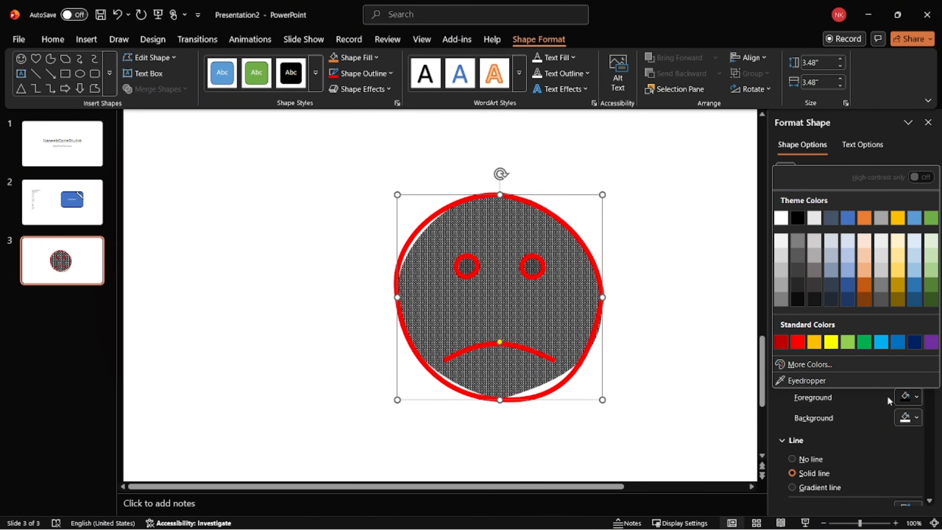
{"action": "left_click", "coordinate": [799, 346]}
{"action": "left_click", "coordinate": [908, 417]}
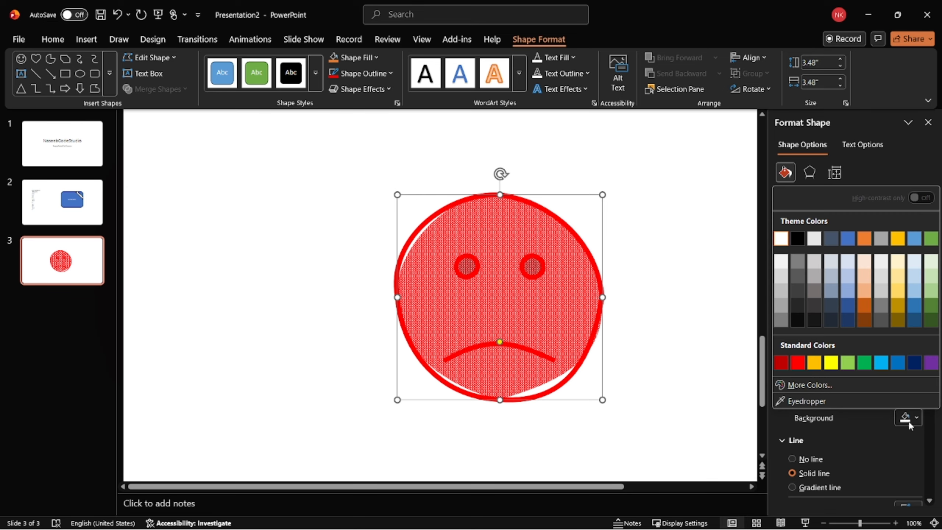
{"action": "left_click", "coordinate": [802, 333]}
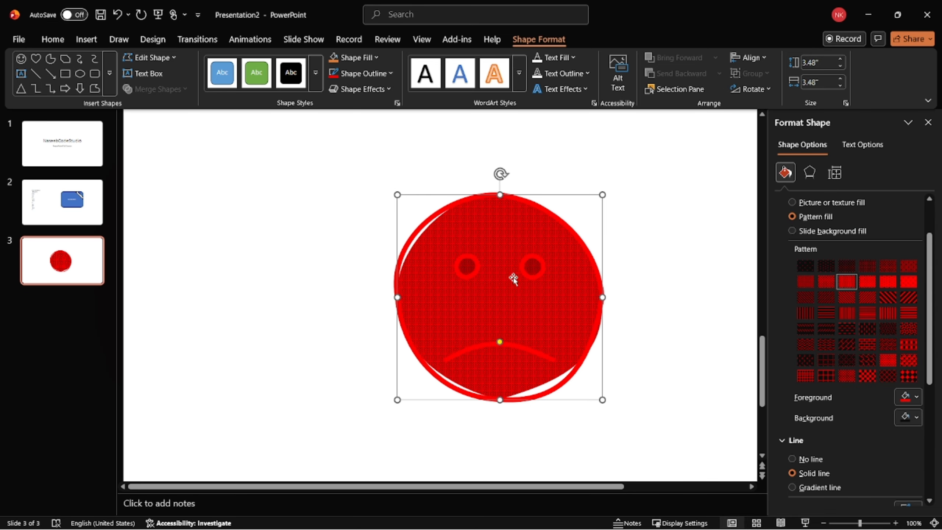
Step: Try several other patterns on the face, and switch its fill to the slide background fill
{"action": "left_click", "coordinate": [861, 329]}
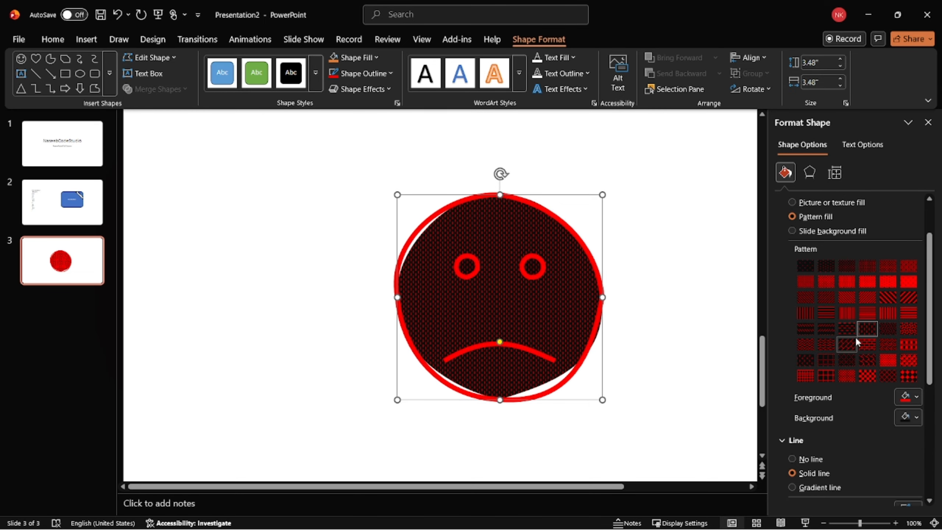
{"action": "left_click", "coordinate": [857, 345]}
{"action": "left_click", "coordinate": [845, 359]}
{"action": "left_click", "coordinate": [804, 364]}
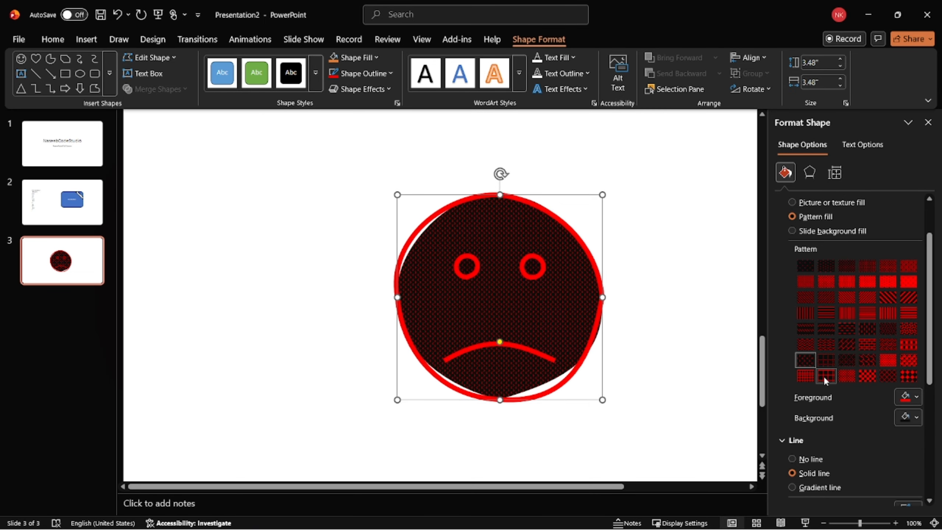
{"action": "left_click", "coordinate": [825, 376]}
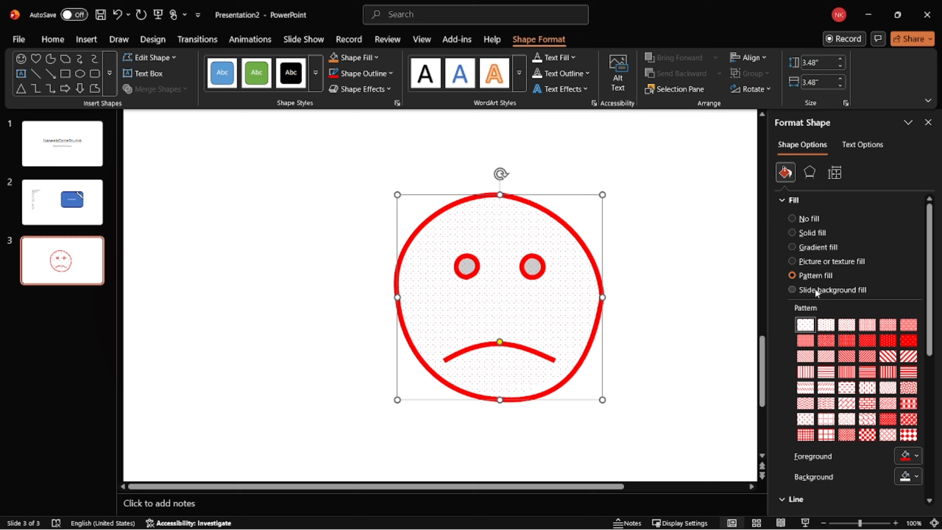
{"action": "left_click", "coordinate": [815, 291]}
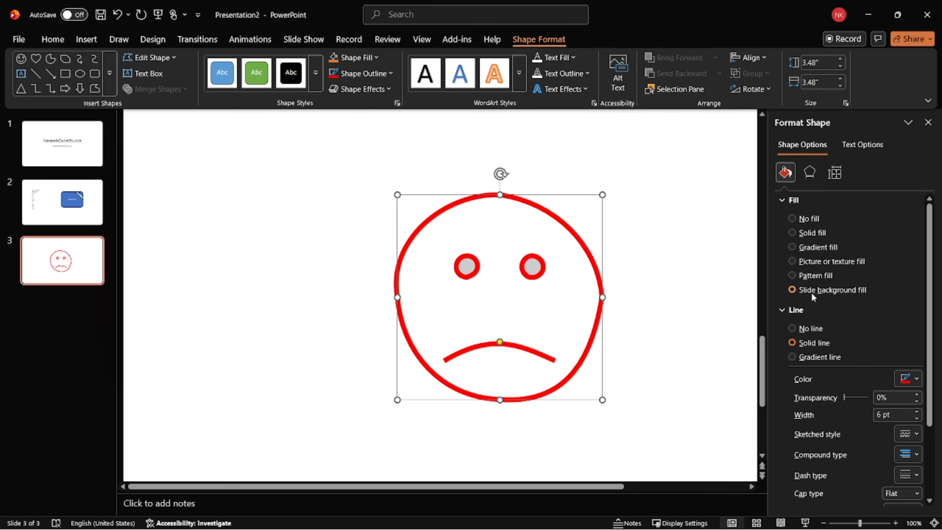
Step: Try a solid black fill on the face, and switch it back to the slide background fill
{"action": "scroll", "coordinate": [828, 293], "scroll_direction": "down", "scroll_amount": 1}
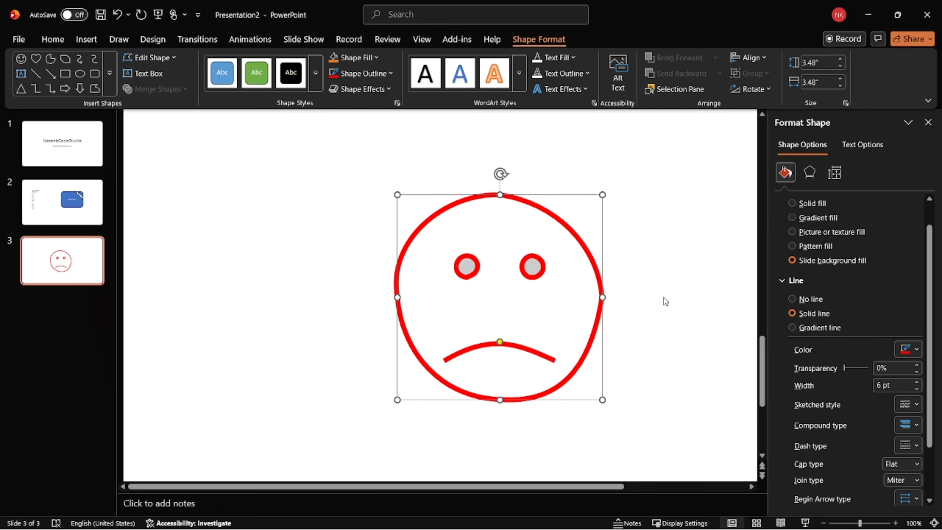
{"action": "scroll", "coordinate": [702, 316], "scroll_direction": "up", "scroll_amount": 1}
{"action": "scroll", "coordinate": [795, 290], "scroll_direction": "up", "scroll_amount": 1}
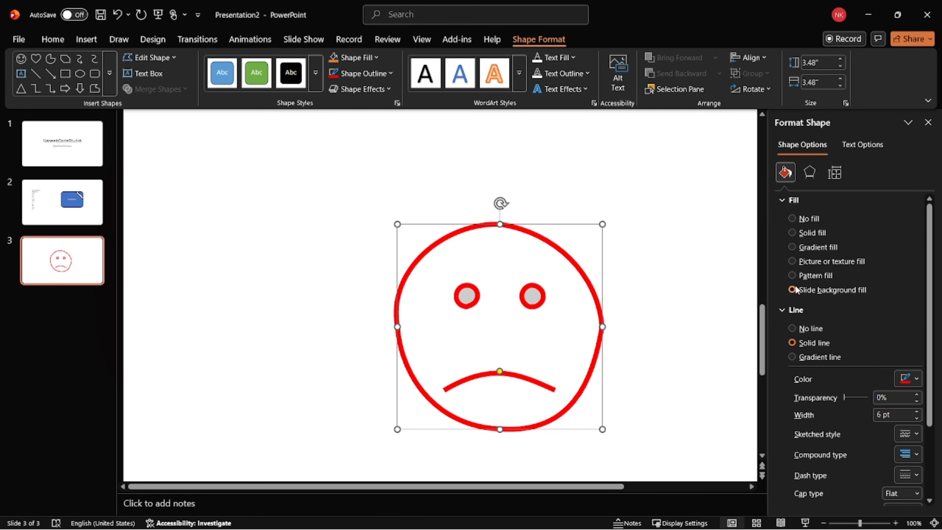
{"action": "left_click", "coordinate": [365, 62]}
{"action": "left_click", "coordinate": [365, 113]}
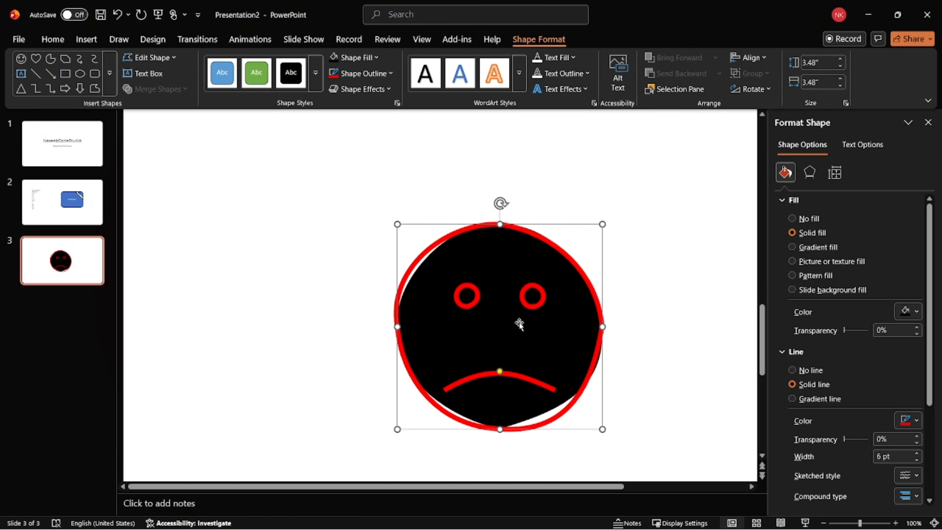
{"action": "left_click", "coordinate": [792, 290]}
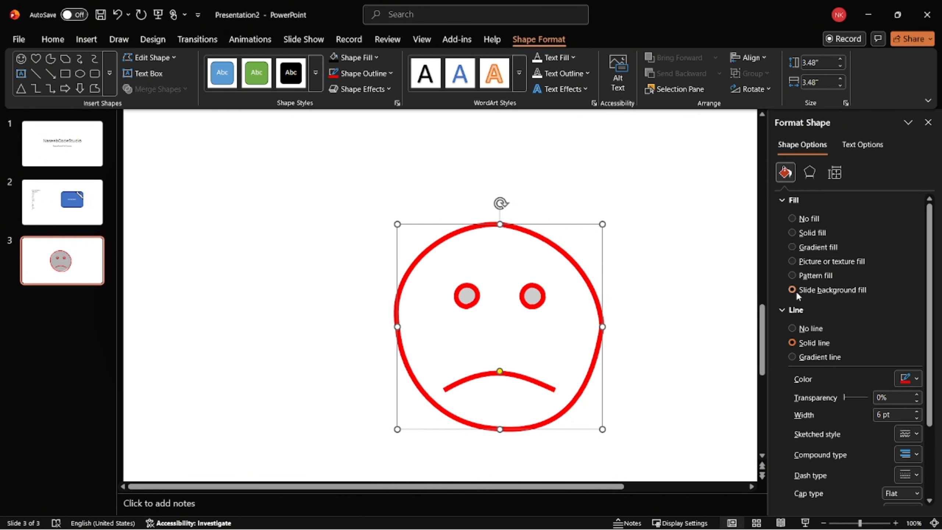
Step: Move the face up and to the left, and draw a rounded rectangle about 1.4" high and 1.68" wide beside it
{"action": "left_click_drag", "start_coordinate": [545, 332], "coordinate": [511, 298]}
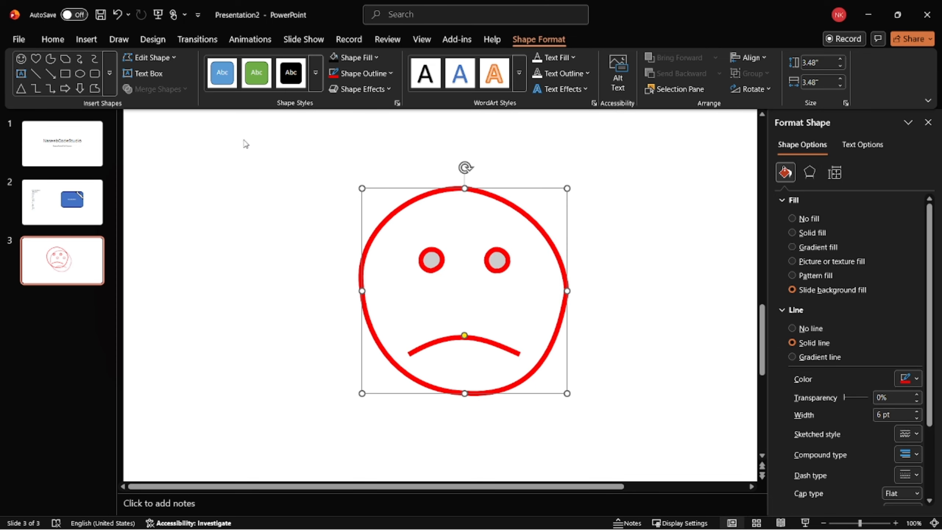
{"action": "left_click", "coordinate": [89, 74]}
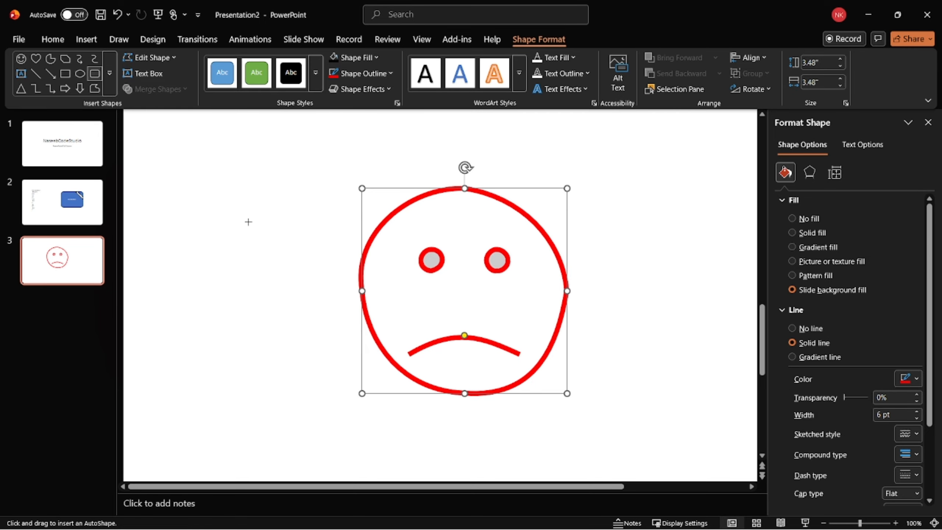
{"action": "left_click_drag", "start_coordinate": [218, 171], "coordinate": [320, 268]}
{"action": "mouse_move", "coordinate": [271, 210]}
{"action": "left_mouse_down"}
{"action": "mouse_move", "coordinate": [316, 246]}
{"action": "mouse_move", "coordinate": [300, 263]}
{"action": "left_mouse_up"}
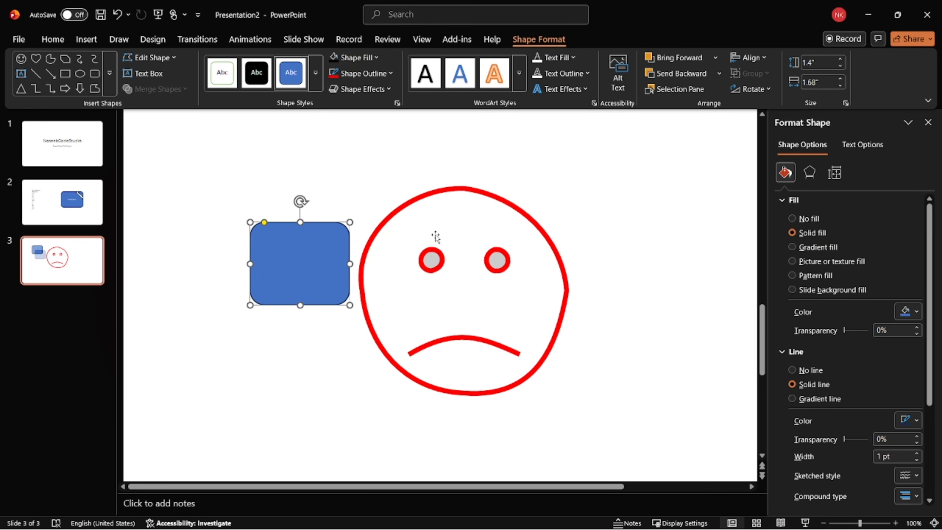
Step: Send the rounded rectangle backward and move the face to the right, clear of the rectangle
{"action": "left_click", "coordinate": [681, 74]}
{"action": "left_click_drag", "start_coordinate": [545, 297], "coordinate": [565, 292]}
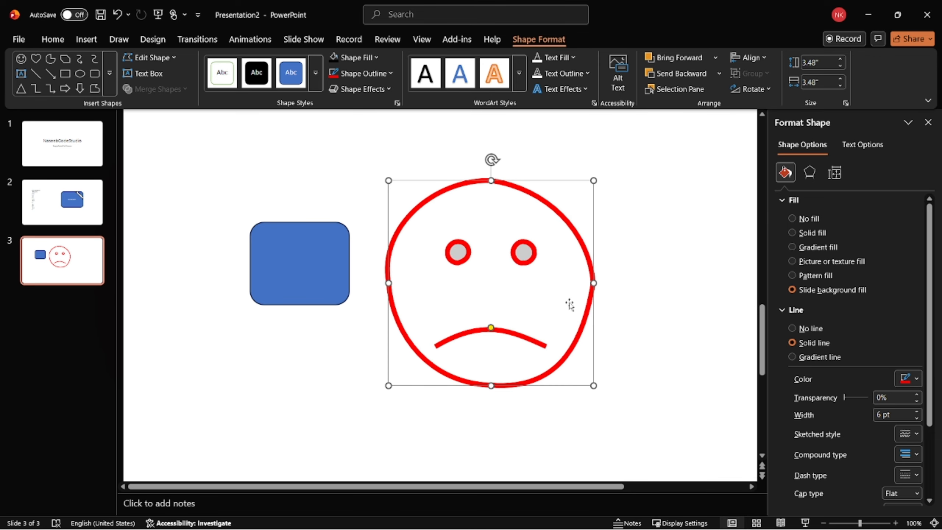
Step: Try the face outline with No line, and switch it back to Solid line
{"action": "scroll", "coordinate": [882, 333], "scroll_direction": "down", "scroll_amount": 3}
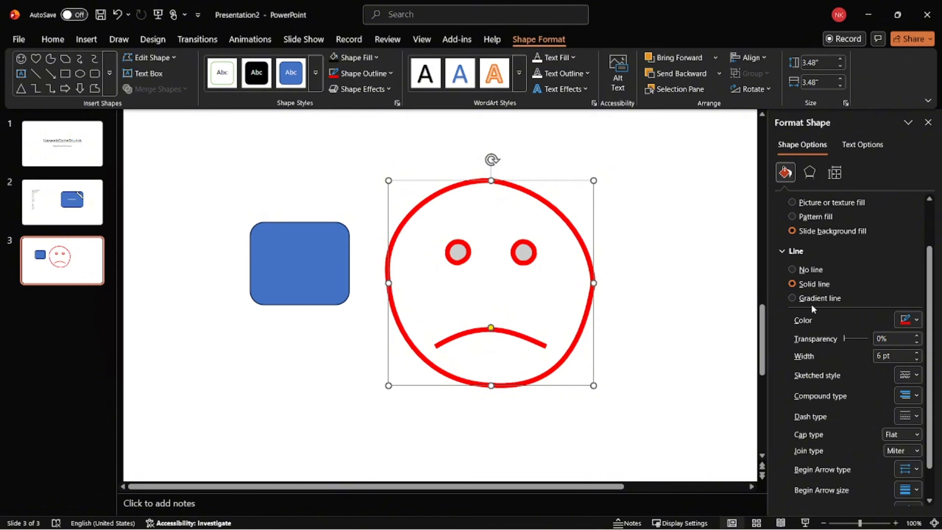
{"action": "scroll", "coordinate": [798, 286], "scroll_direction": "up", "scroll_amount": 3}
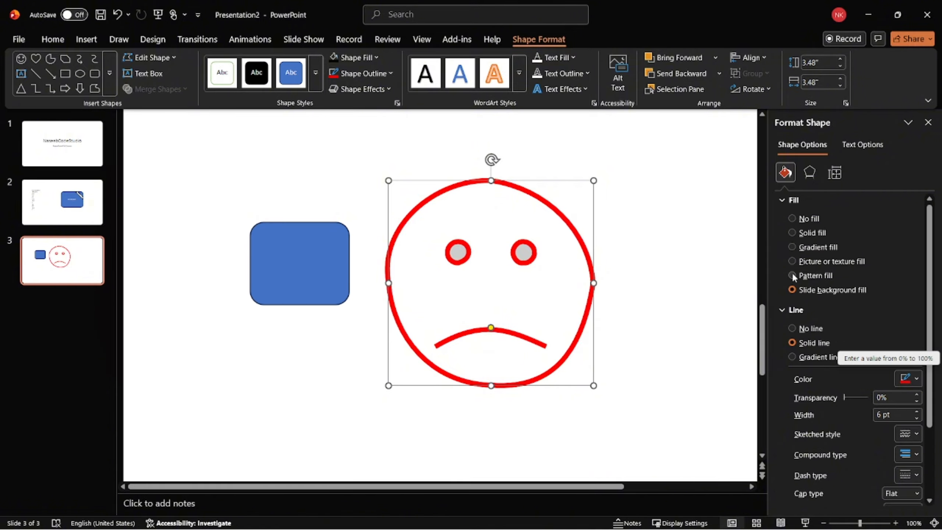
{"action": "left_click", "coordinate": [786, 200]}
{"action": "left_click", "coordinate": [801, 235]}
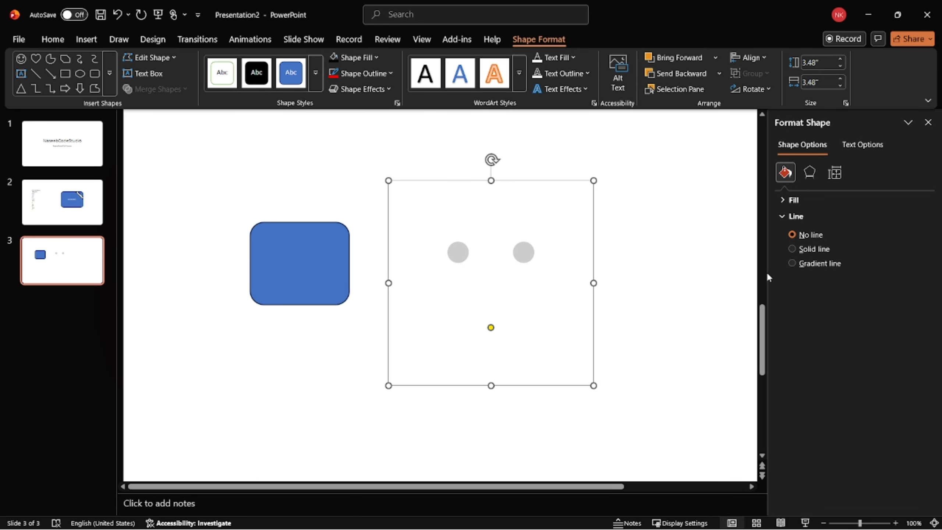
{"action": "left_click", "coordinate": [797, 252]}
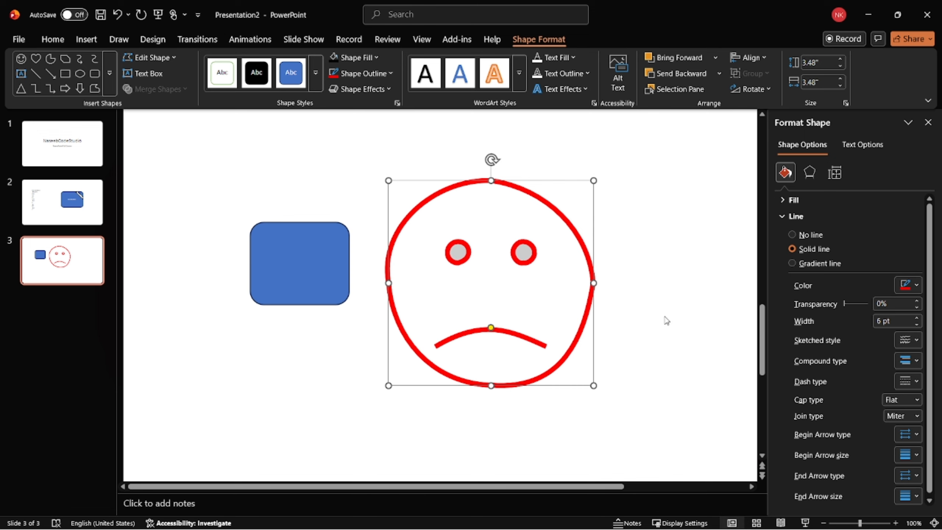
Step: Set the face outline's color to orange and its width to 13.25 pt
{"action": "left_click", "coordinate": [908, 285]}
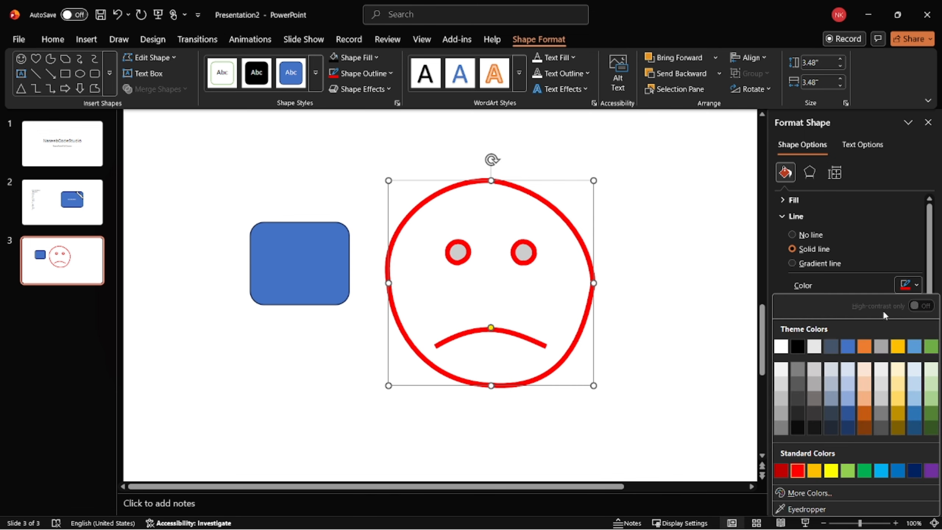
{"action": "left_click", "coordinate": [865, 349]}
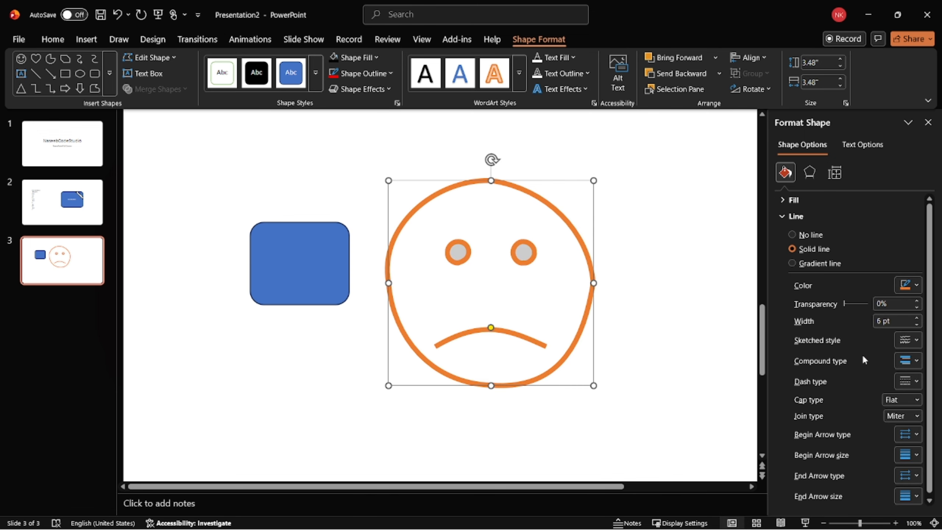
{"action": "left_click_drag", "start_coordinate": [844, 304], "coordinate": [823, 313]}
{"action": "left_click", "coordinate": [917, 318]}
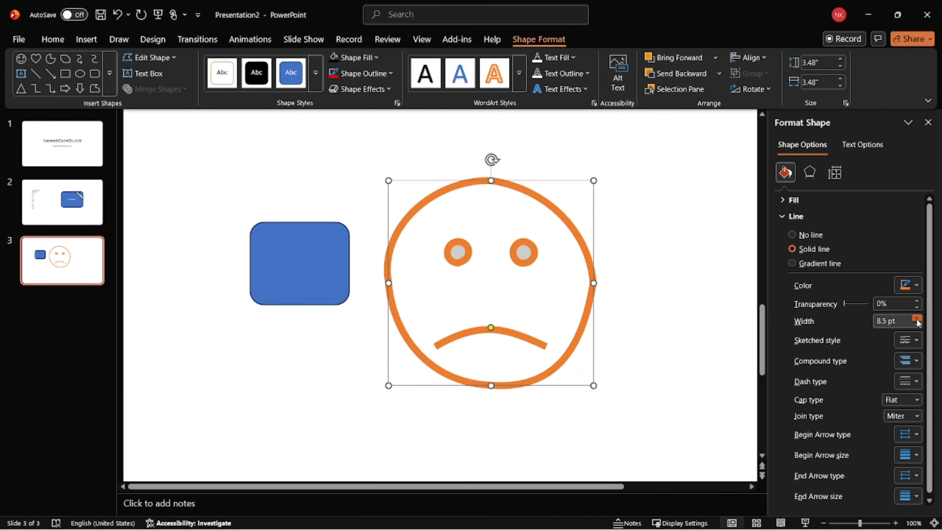
{"action": "left_click", "coordinate": [917, 318]}
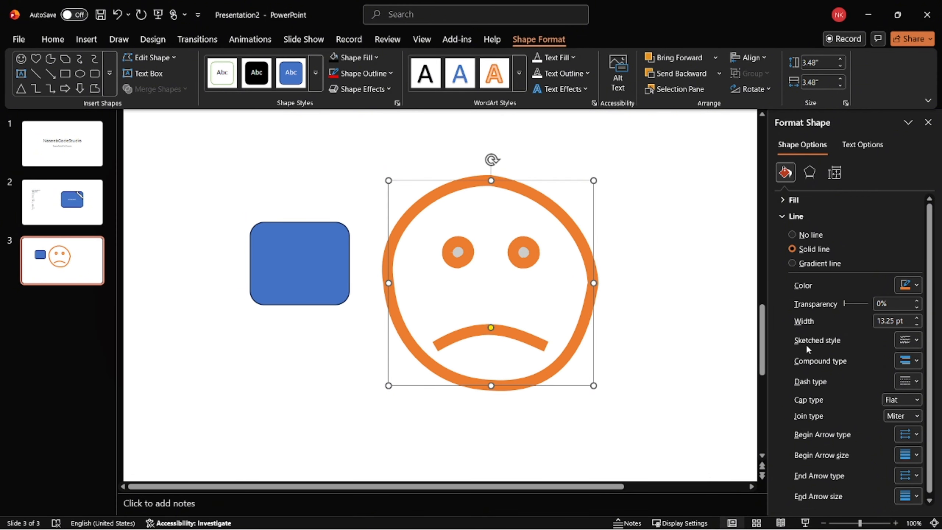
Step: Try the wavy Scribble sketched style on the face outline, and set the style to Curved
{"action": "left_click", "coordinate": [915, 343]}
{"action": "left_click", "coordinate": [890, 408]}
{"action": "left_click", "coordinate": [906, 341]}
{"action": "left_click", "coordinate": [895, 375]}
{"action": "left_click", "coordinate": [904, 341]}
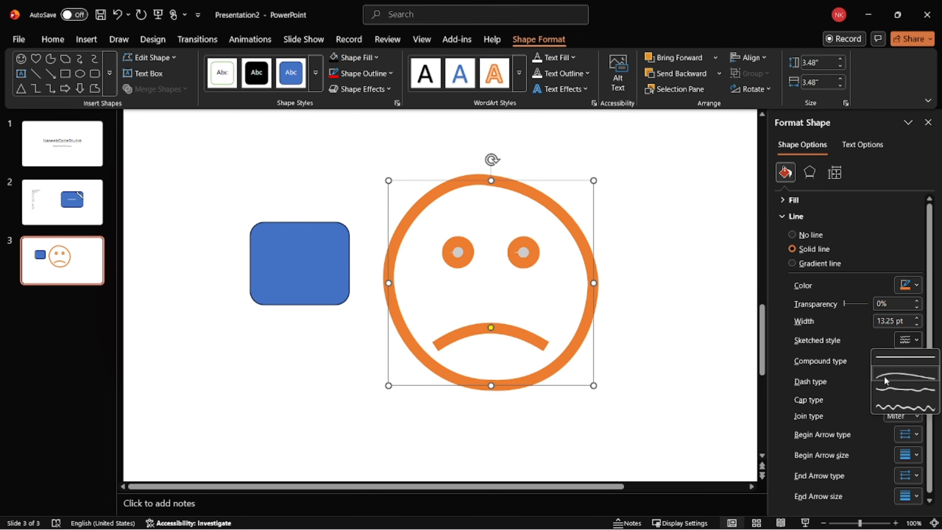
{"action": "left_click", "coordinate": [884, 376]}
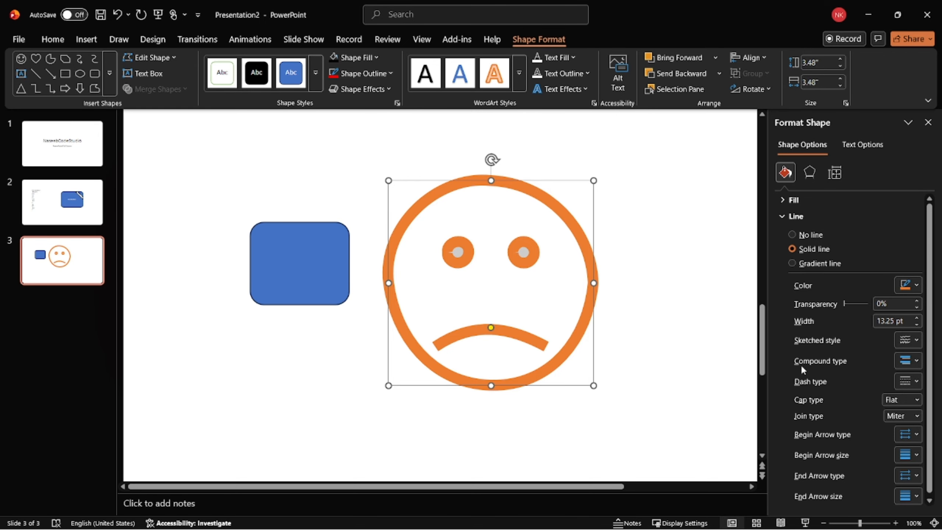
Step: Set the face outline's compound type to Double and its dash type to Dash
{"action": "left_click", "coordinate": [907, 361]}
{"action": "left_click", "coordinate": [902, 393]}
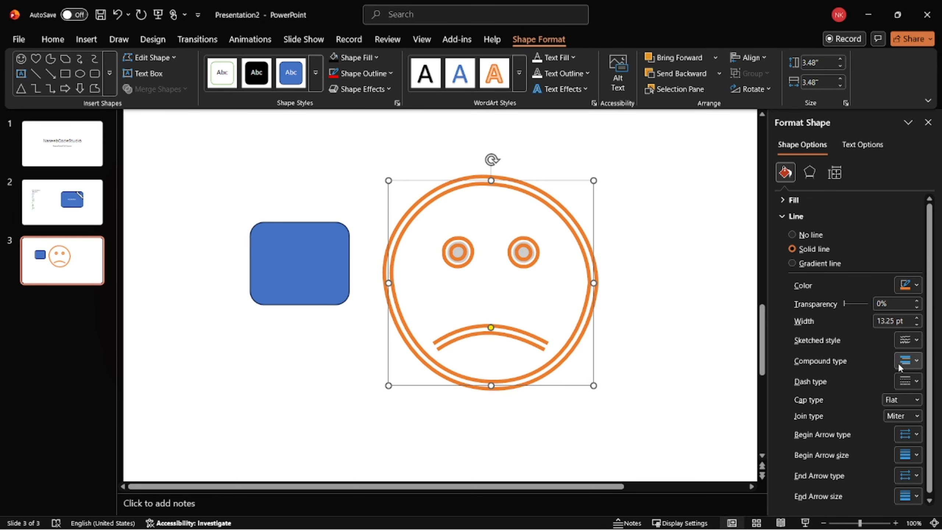
{"action": "left_click", "coordinate": [917, 381]}
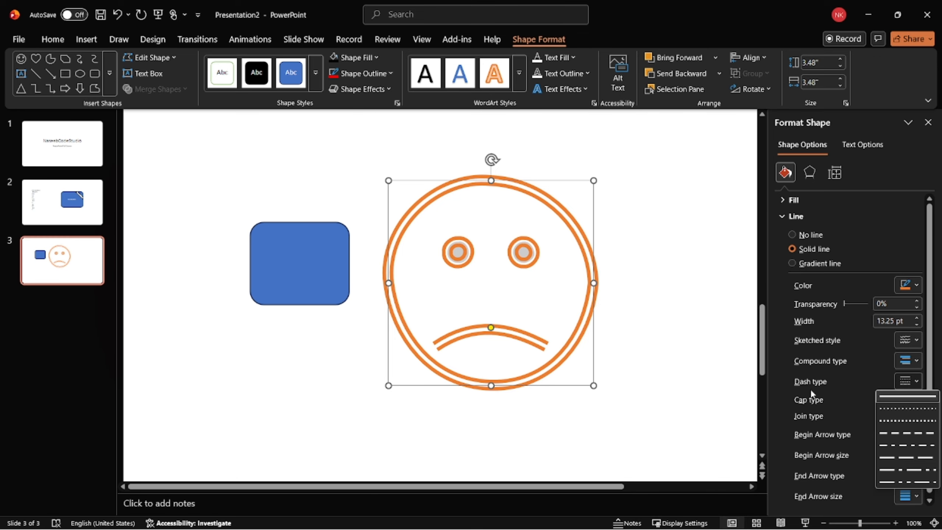
{"action": "left_click", "coordinate": [898, 433]}
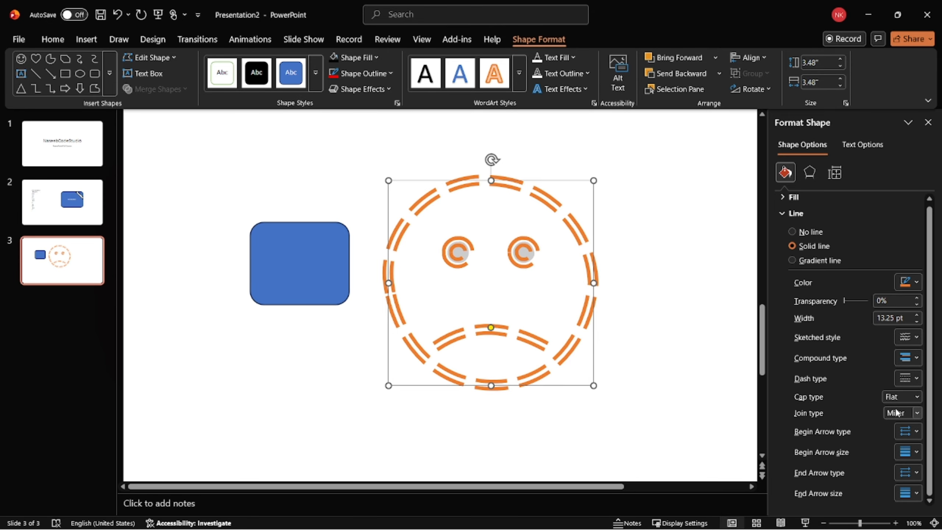
Step: Set the face outline's cap type to Round and its join type to Bevel
{"action": "left_click", "coordinate": [917, 399]}
{"action": "left_click", "coordinate": [895, 426]}
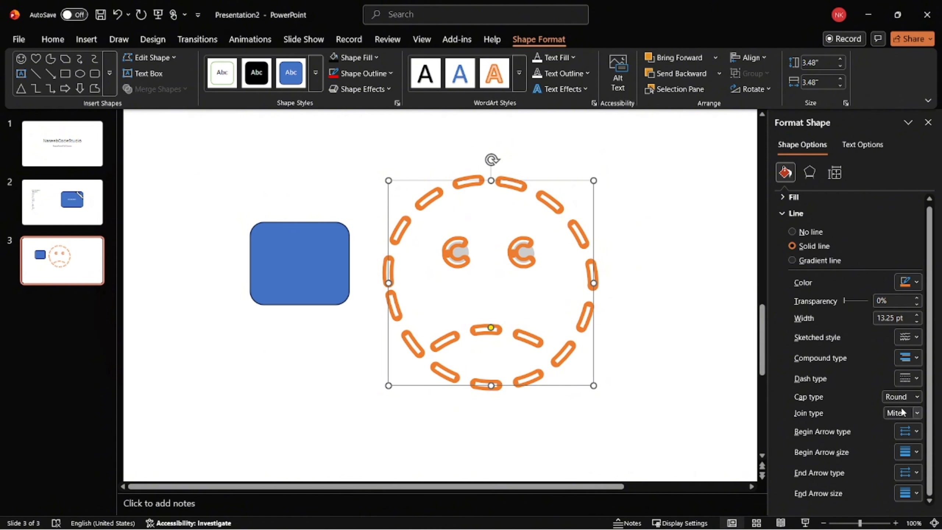
{"action": "left_click", "coordinate": [918, 413]}
{"action": "left_click", "coordinate": [910, 434]}
{"action": "left_click", "coordinate": [904, 453]}
Step: Draw a horizontal line about 5.56" long below the face and open its detailed line formatting options
{"action": "left_click", "coordinate": [37, 76]}
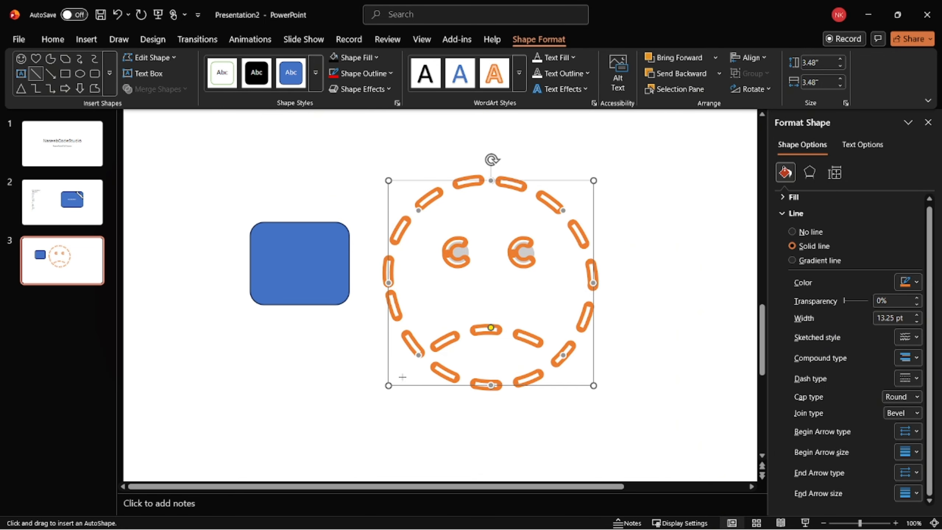
{"action": "mouse_move", "coordinate": [316, 408]}
{"action": "left_mouse_down"}
{"action": "mouse_move", "coordinate": [643, 423]}
{"action": "mouse_move", "coordinate": [644, 409]}
{"action": "left_mouse_up"}
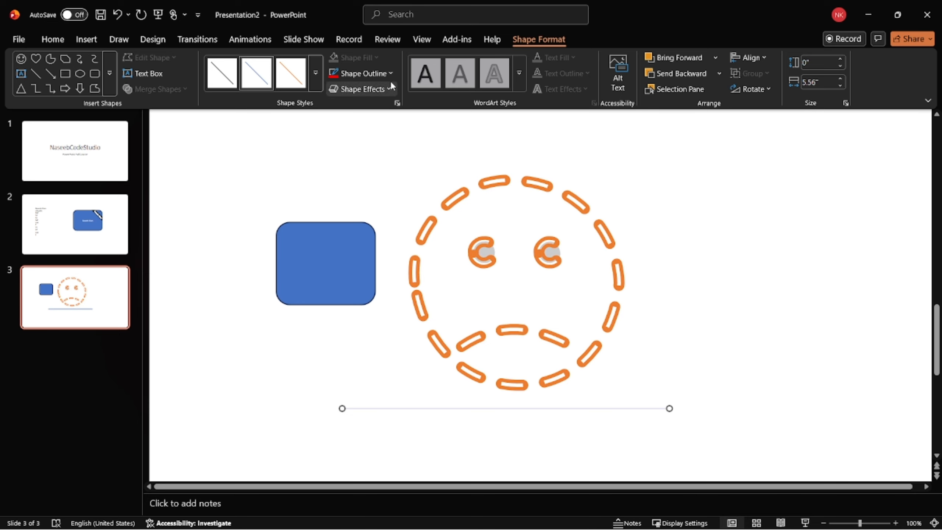
{"action": "left_click", "coordinate": [372, 73]}
{"action": "mouse_move", "coordinate": [375, 374]}
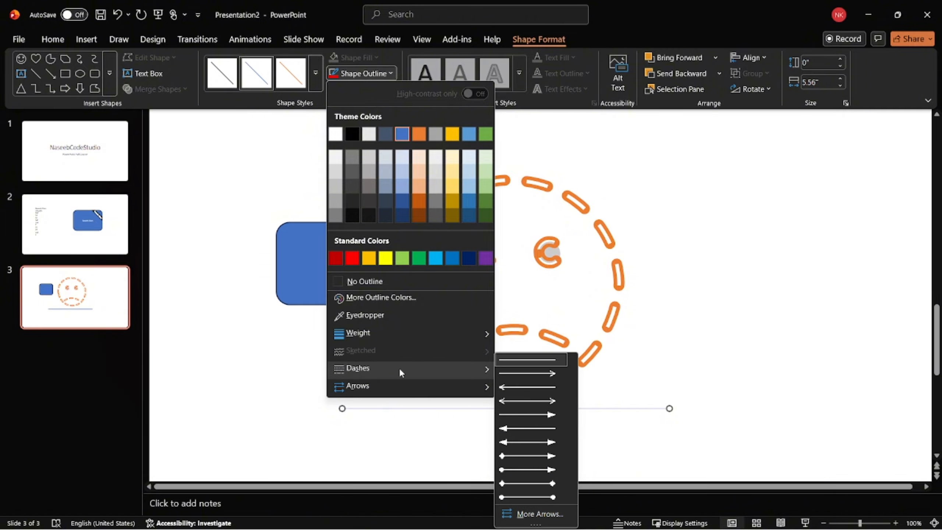
{"action": "mouse_move", "coordinate": [372, 327]}
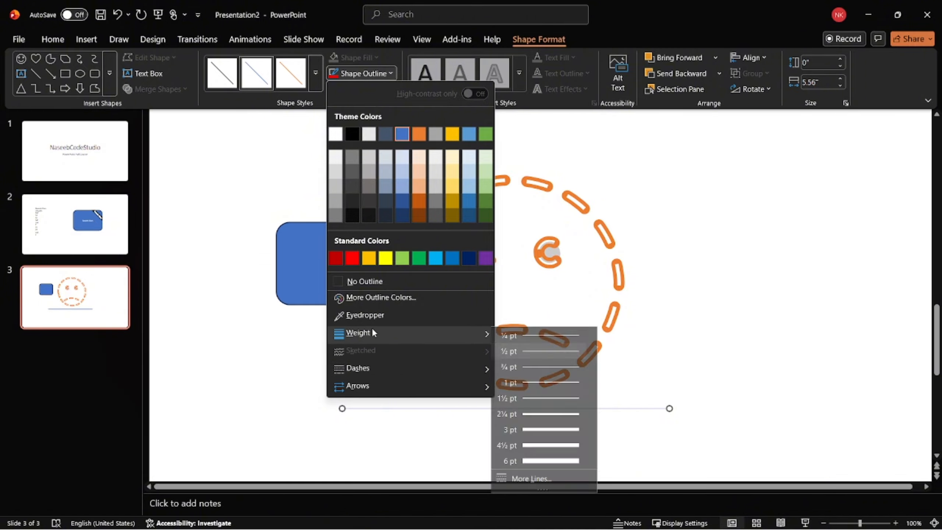
{"action": "left_click", "coordinate": [546, 482]}
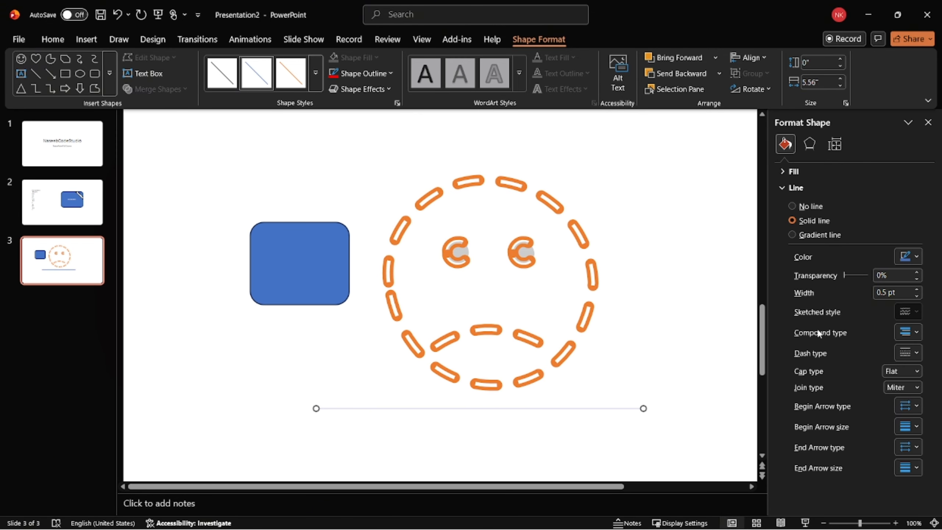
Step: Review the fill options for the straight line, and try No line on it, returning to Solid line
{"action": "left_click", "coordinate": [789, 188]}
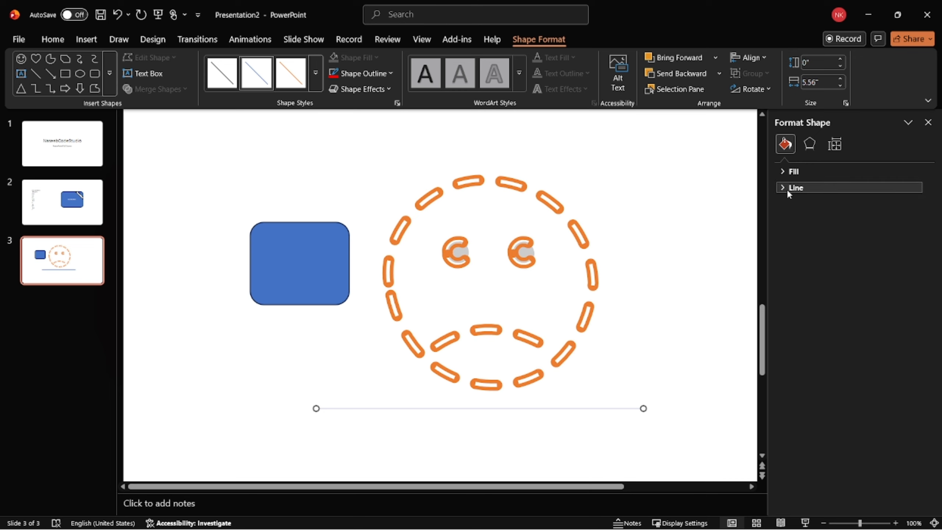
{"action": "left_click", "coordinate": [787, 172]}
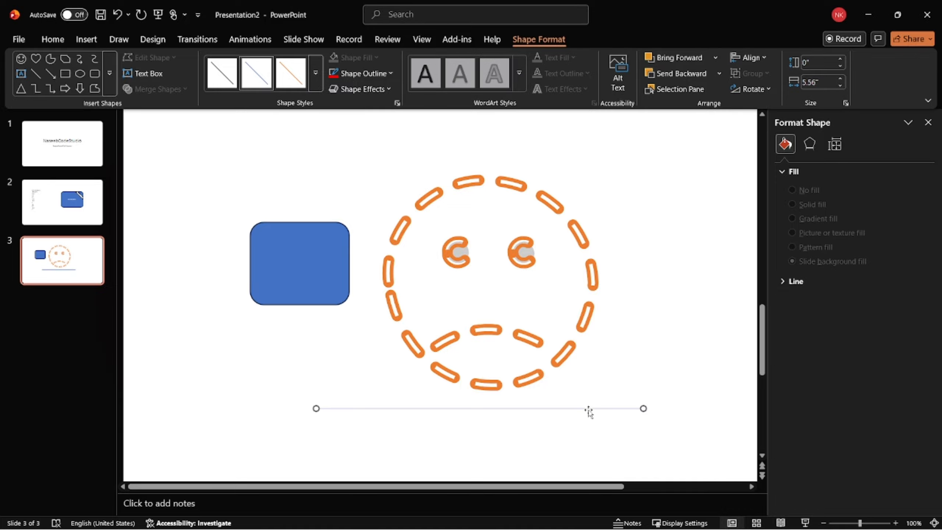
{"action": "left_click", "coordinate": [797, 173]}
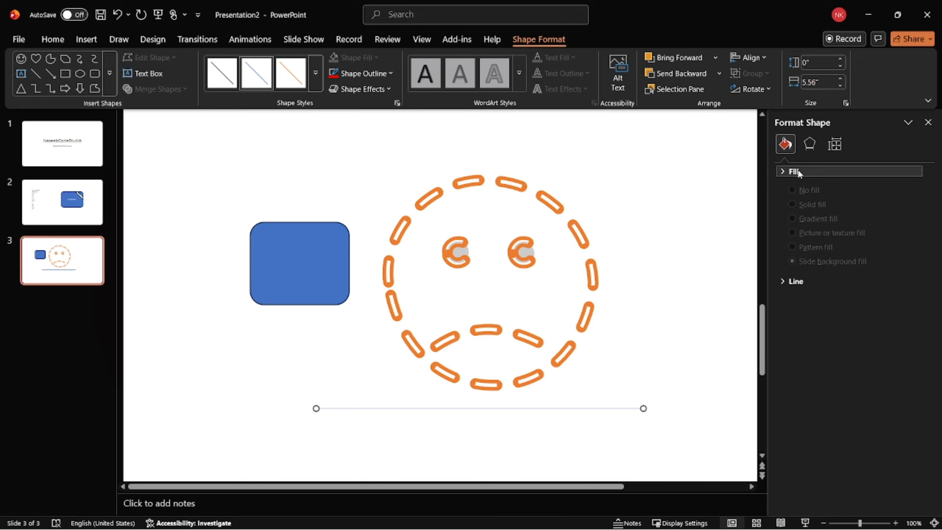
{"action": "left_click", "coordinate": [794, 188]}
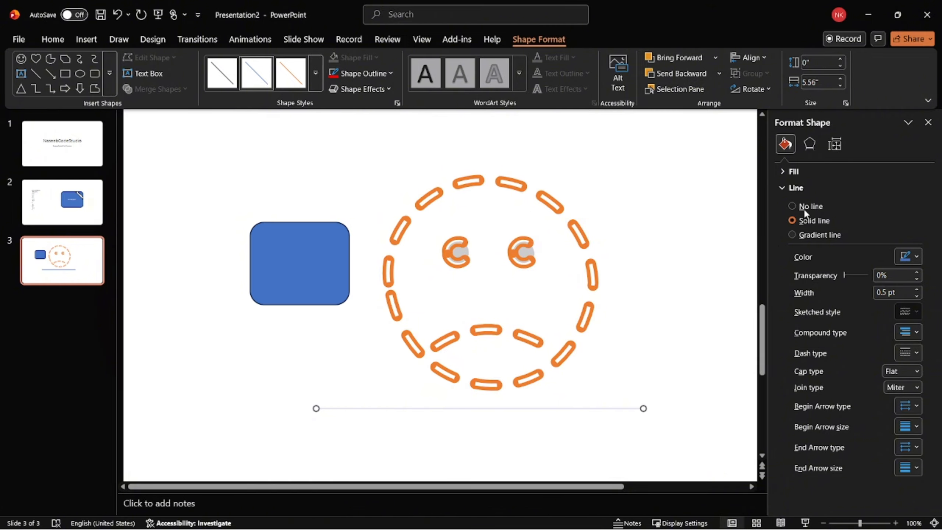
{"action": "left_click", "coordinate": [804, 209]}
{"action": "left_click", "coordinate": [804, 221]}
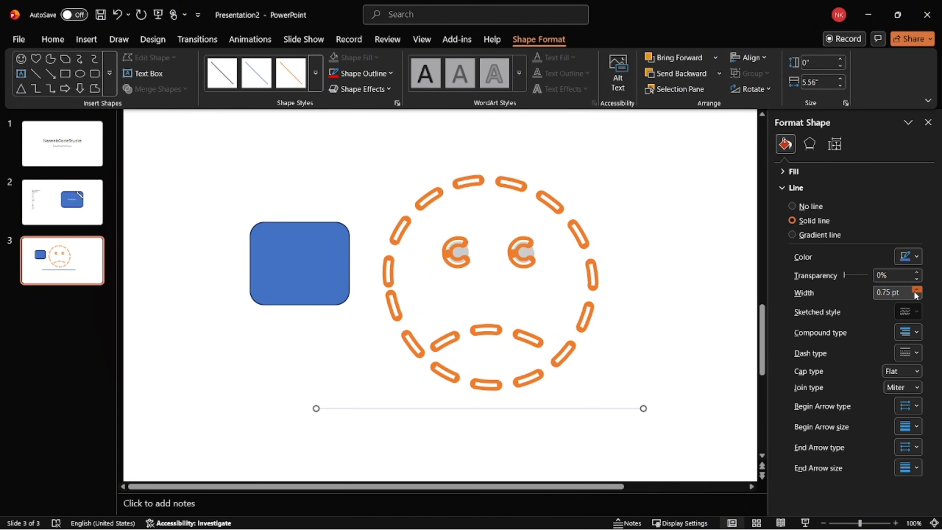
Step: Set the straight line's width to 10 pt and its dash type to Long Dash Dot
{"action": "left_click_drag", "start_coordinate": [914, 291], "coordinate": [914, 291]}
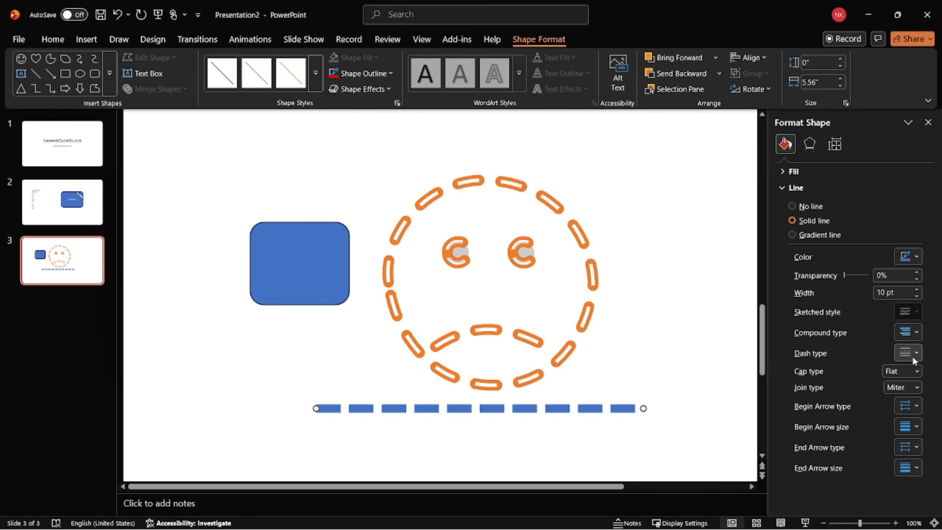
{"action": "left_click", "coordinate": [913, 353]}
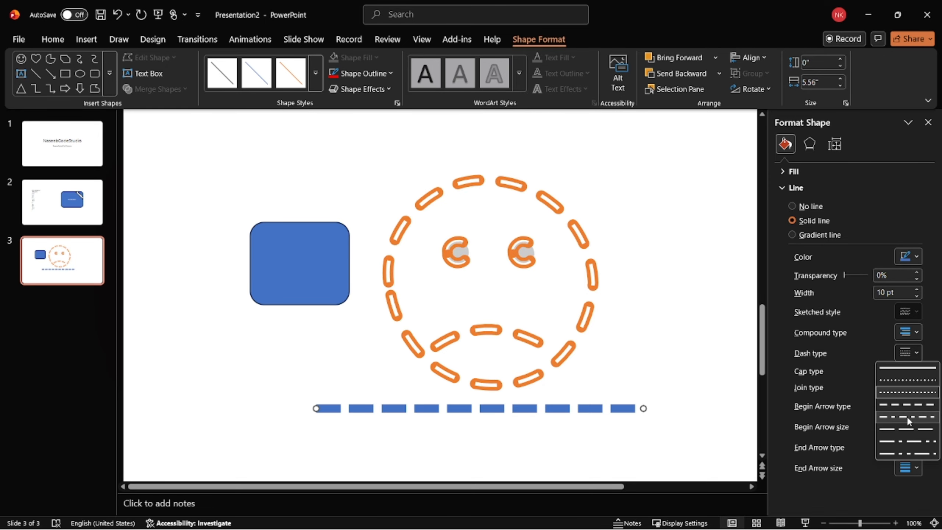
{"action": "left_click", "coordinate": [907, 434]}
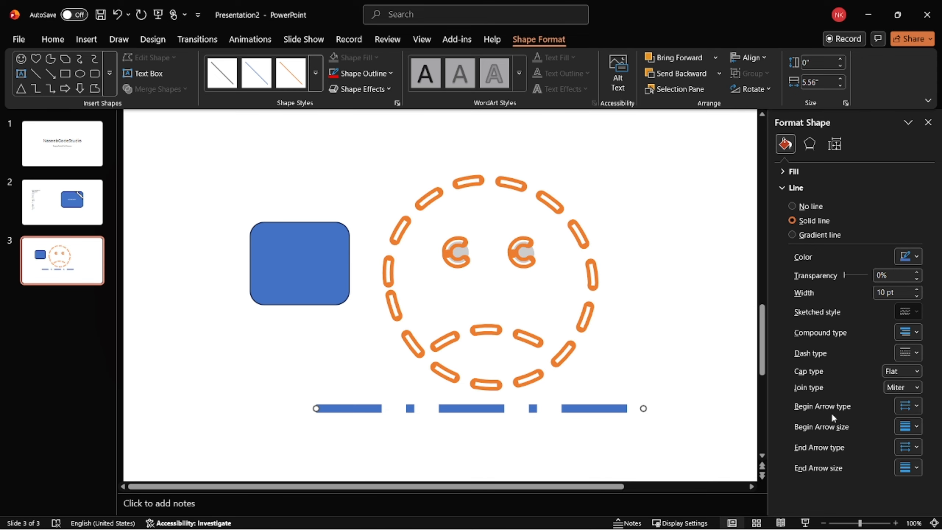
Step: Try a diamond and then an oval as the begin arrow type of the straight line
{"action": "left_click", "coordinate": [917, 407]}
{"action": "left_click", "coordinate": [908, 446]}
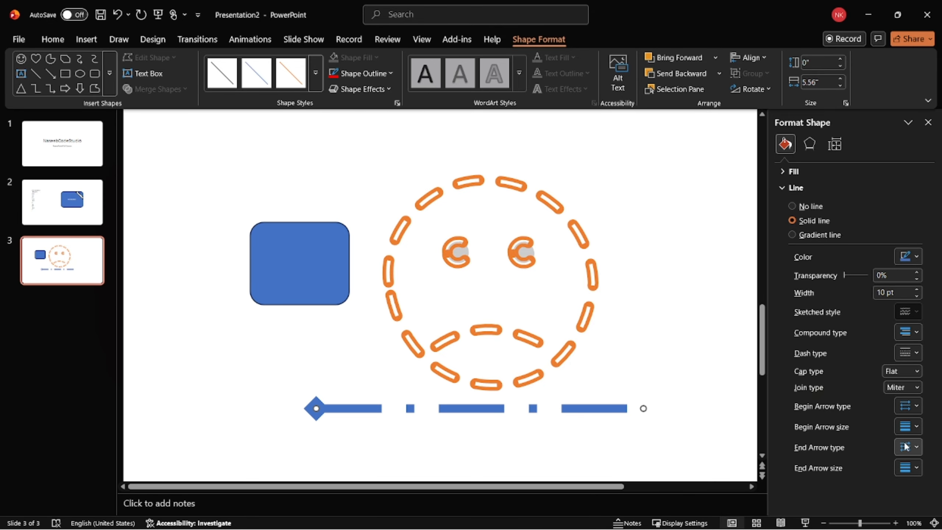
{"action": "left_click", "coordinate": [909, 406]}
{"action": "left_click", "coordinate": [929, 446]}
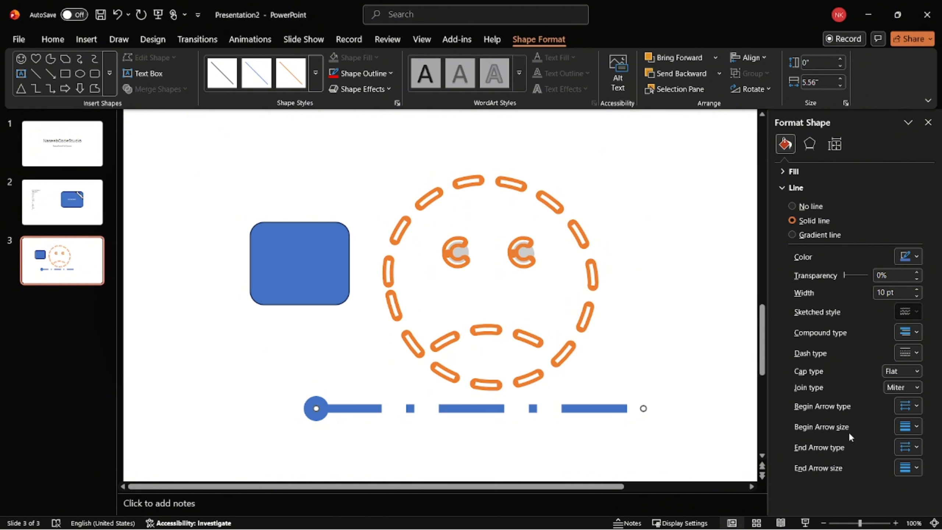
Step: Try two different begin arrow sizes on the straight line and add a diamond end arrow
{"action": "left_click", "coordinate": [903, 432]}
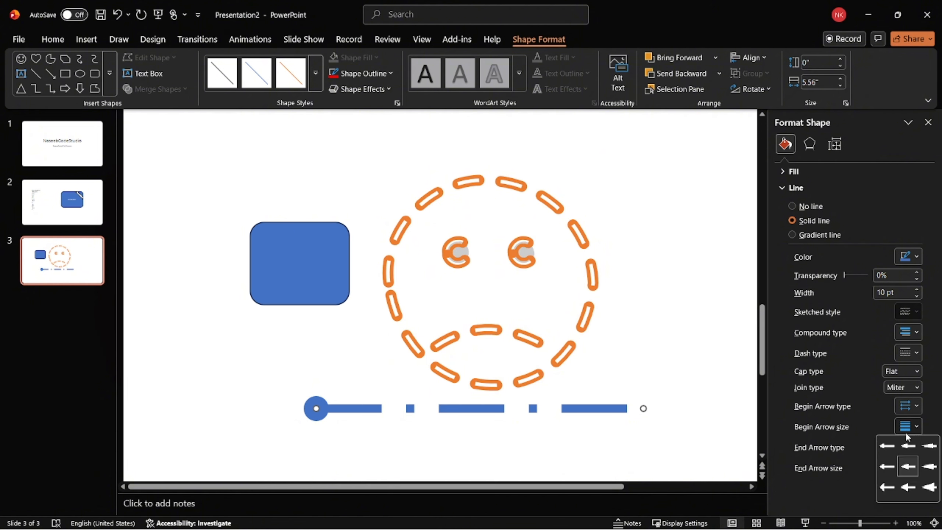
{"action": "left_click", "coordinate": [902, 448]}
{"action": "left_click", "coordinate": [910, 423]}
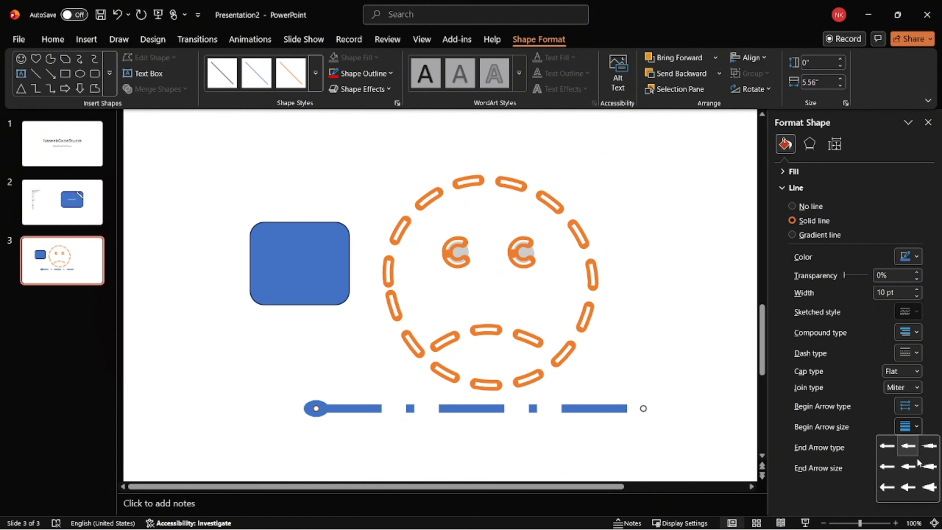
{"action": "left_click", "coordinate": [926, 467]}
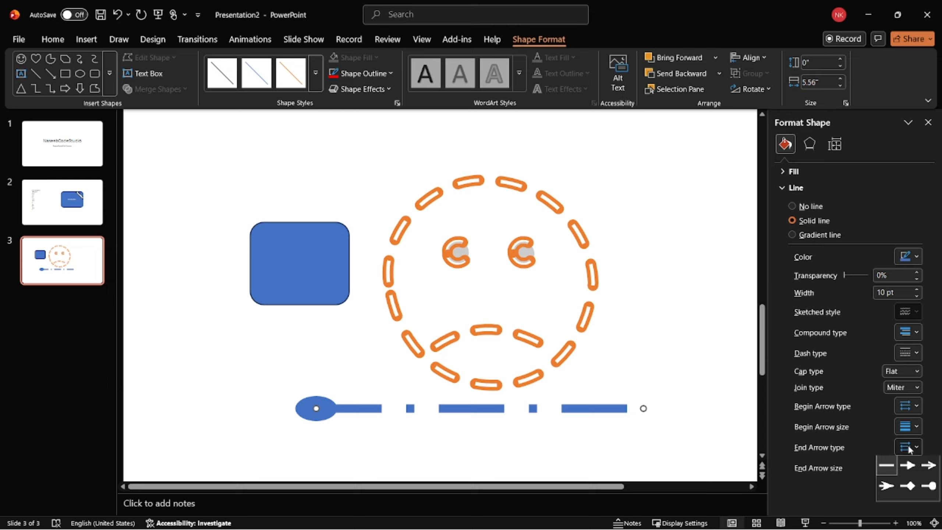
{"action": "left_click", "coordinate": [908, 486]}
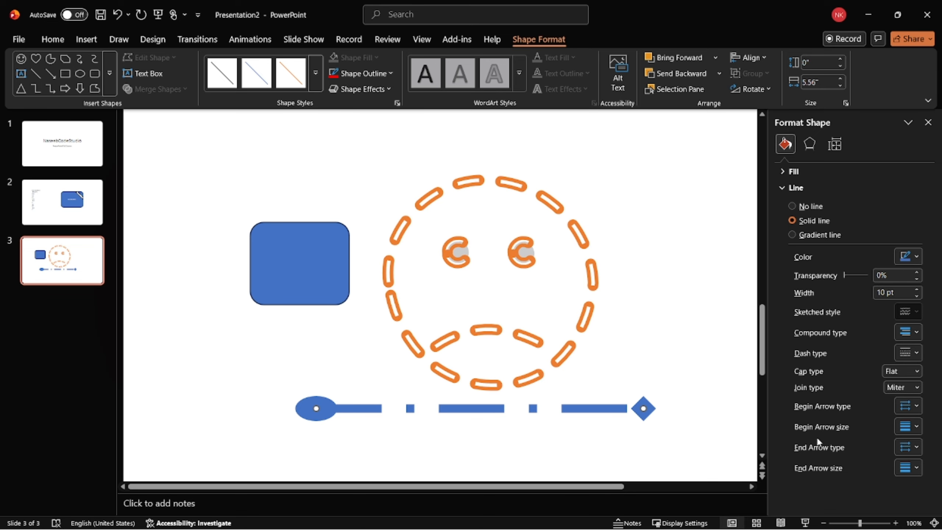
Step: Remove the begin and end arrowheads from the straight line by setting both arrow types to none
{"action": "left_click", "coordinate": [906, 408]}
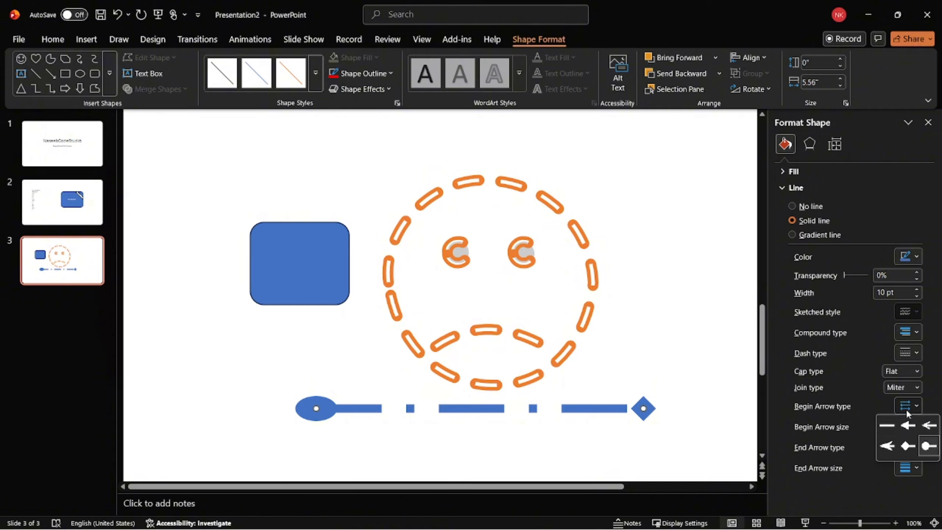
{"action": "left_click", "coordinate": [888, 421]}
{"action": "left_click", "coordinate": [907, 447]}
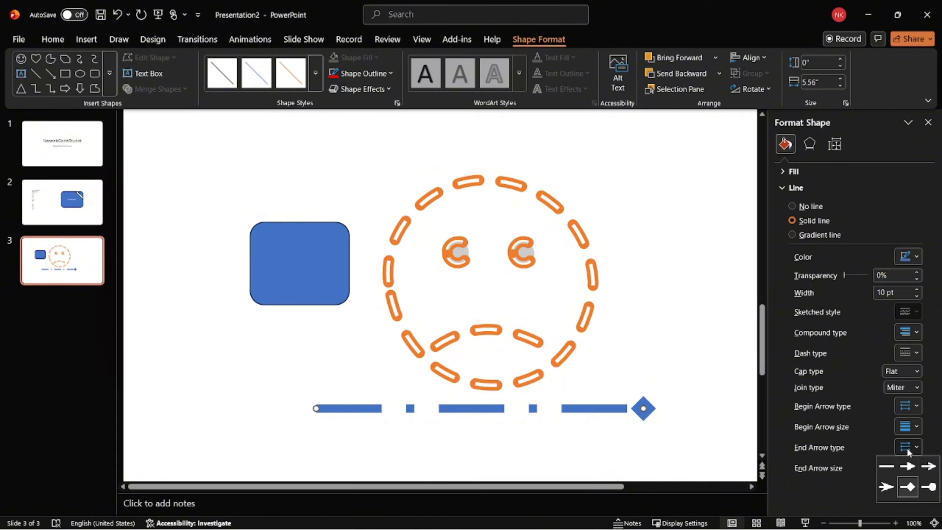
{"action": "left_click", "coordinate": [882, 466]}
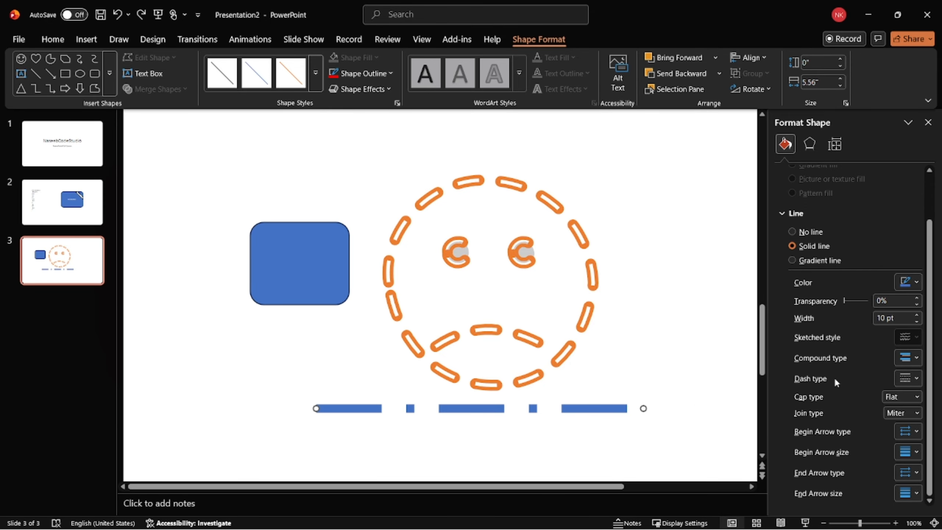
Step: Reapply the Long Dash Dot dash type to the straight line and set its cap type to Round
{"action": "left_click", "coordinate": [904, 379]}
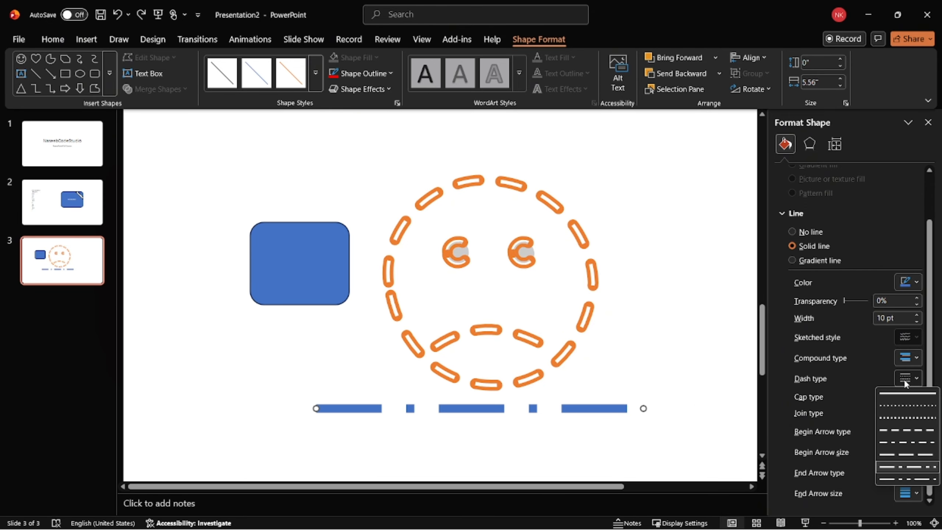
{"action": "left_click", "coordinate": [920, 467]}
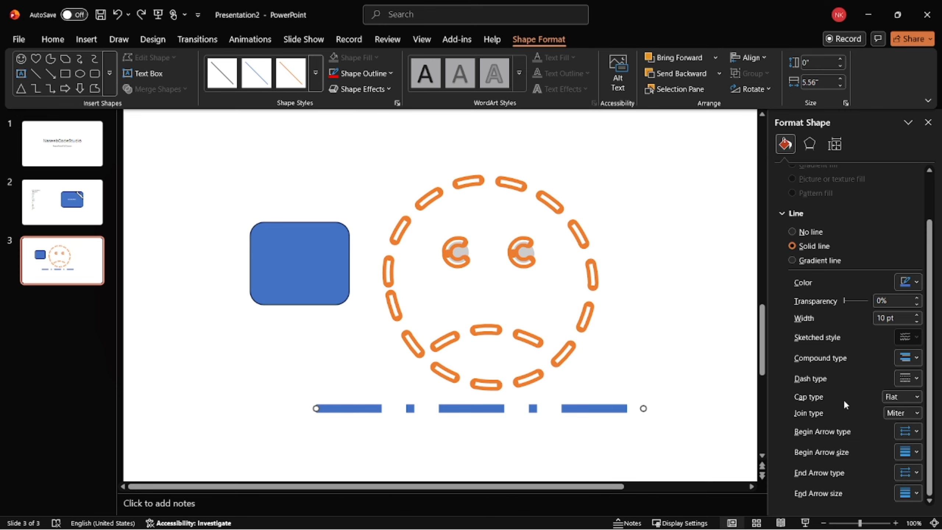
{"action": "left_click", "coordinate": [901, 397]}
{"action": "left_click", "coordinate": [895, 427]}
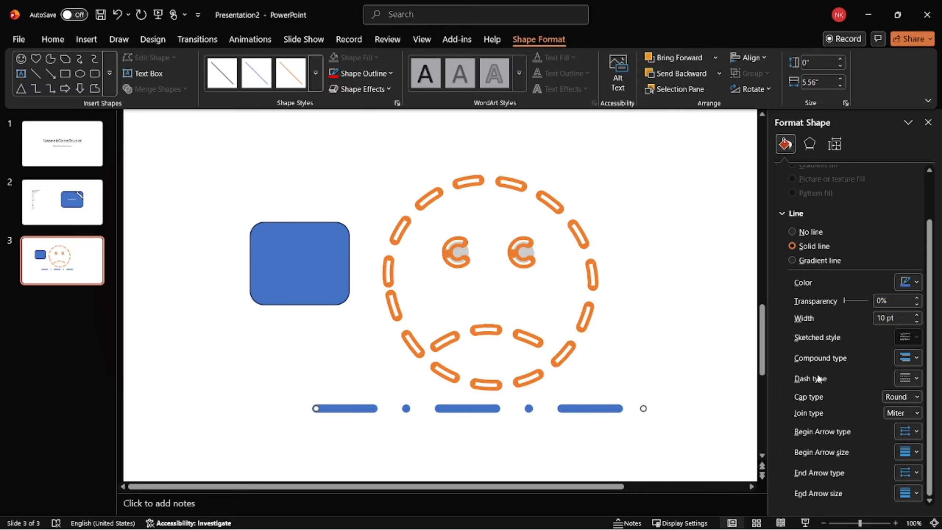
Step: Set the straight line's compound type to Double and its color to red
{"action": "left_click", "coordinate": [913, 360]}
{"action": "left_click", "coordinate": [913, 399]}
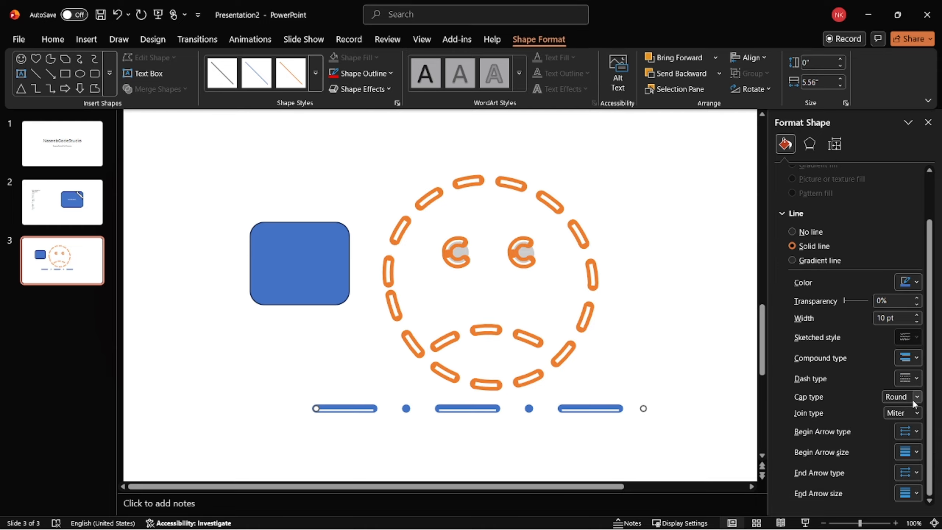
{"action": "left_click", "coordinate": [905, 359]}
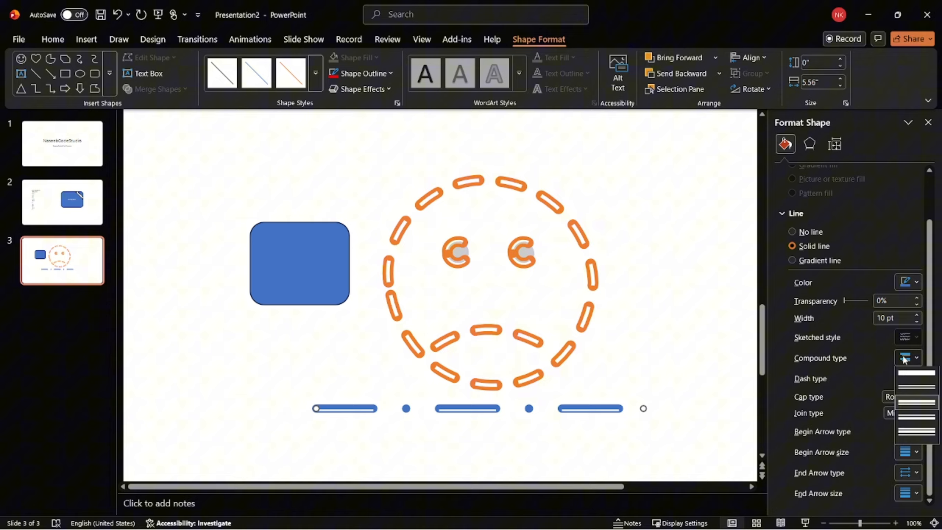
{"action": "left_click", "coordinate": [905, 390]}
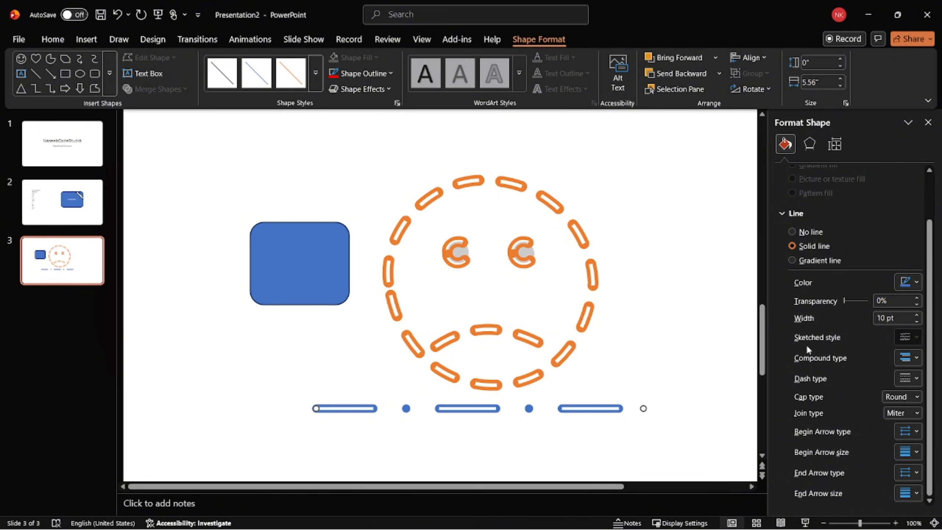
{"action": "left_click", "coordinate": [907, 285]}
{"action": "left_click", "coordinate": [804, 468]}
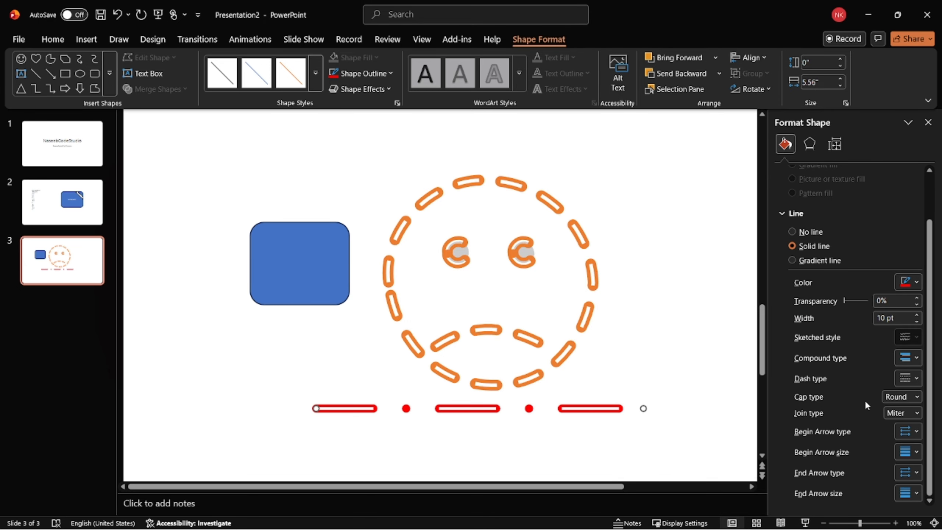
Step: Switch the straight line to Gradient line, try a radial gold preset gradient on it, and undo that preset
{"action": "left_click", "coordinate": [808, 261]}
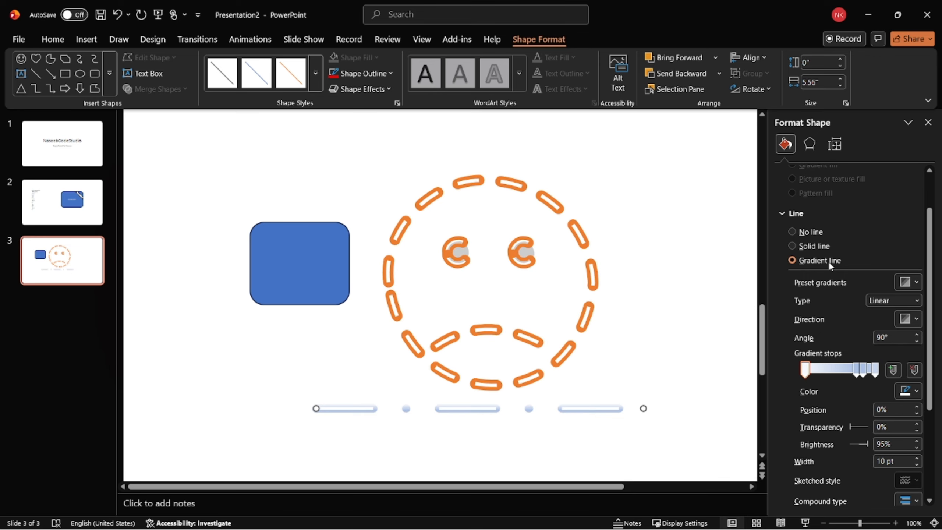
{"action": "left_click", "coordinate": [915, 283]}
{"action": "left_click", "coordinate": [859, 373]}
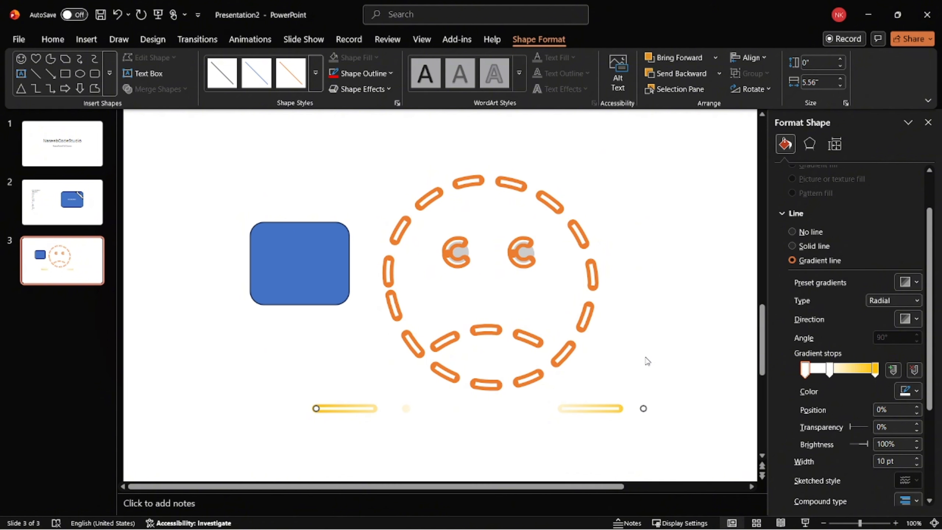
{"action": "key", "text": "ctrl+z"}
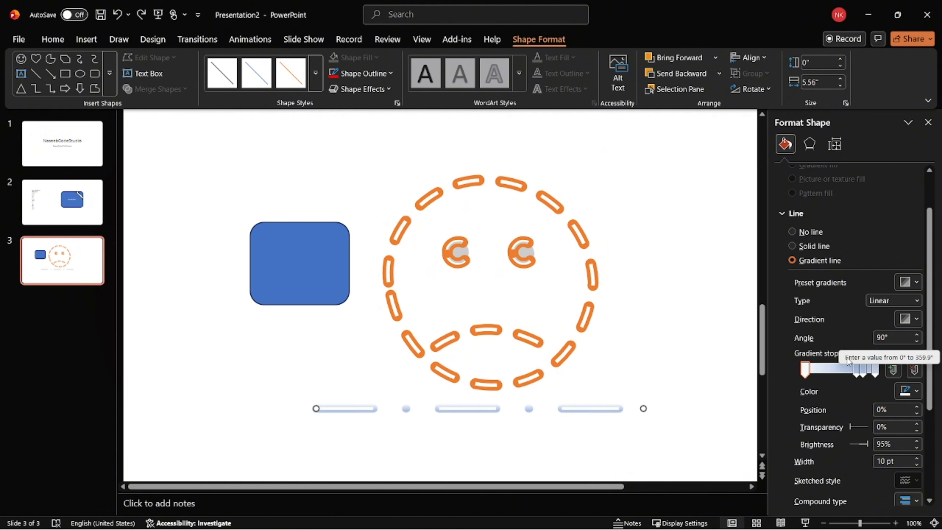
Step: Shift the line gradient's middle stops and remove them, keeping only the two end stops
{"action": "mouse_move", "coordinate": [856, 373]}
{"action": "left_mouse_down"}
{"action": "mouse_move", "coordinate": [833, 372]}
{"action": "mouse_move", "coordinate": [850, 372]}
{"action": "left_mouse_up"}
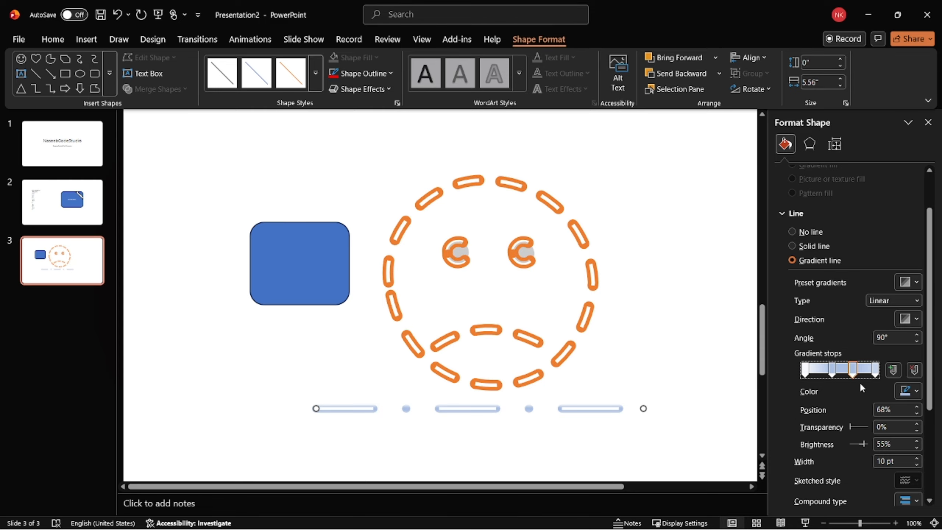
{"action": "left_click", "coordinate": [914, 375]}
{"action": "left_click", "coordinate": [913, 375]}
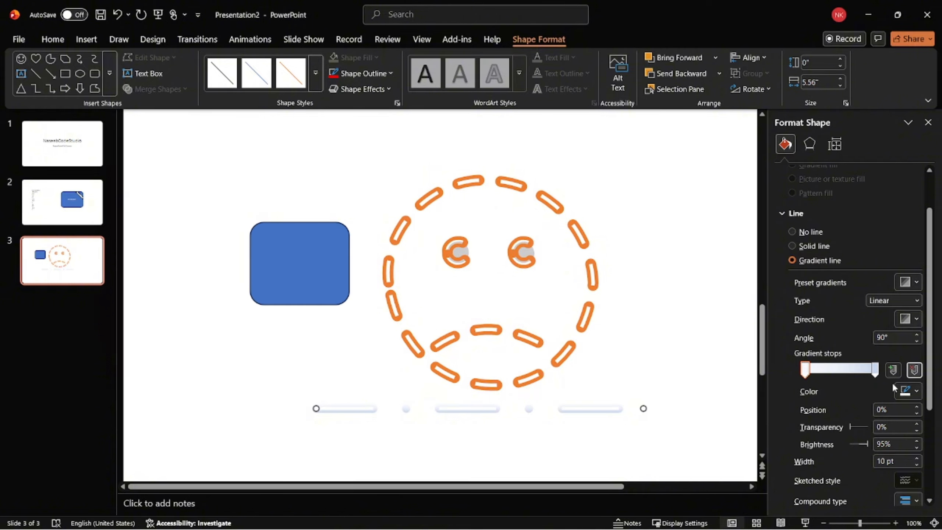
Step: Color the line gradient's 100% stop red and its 0% stop black with 5% brightness
{"action": "left_click", "coordinate": [875, 371]}
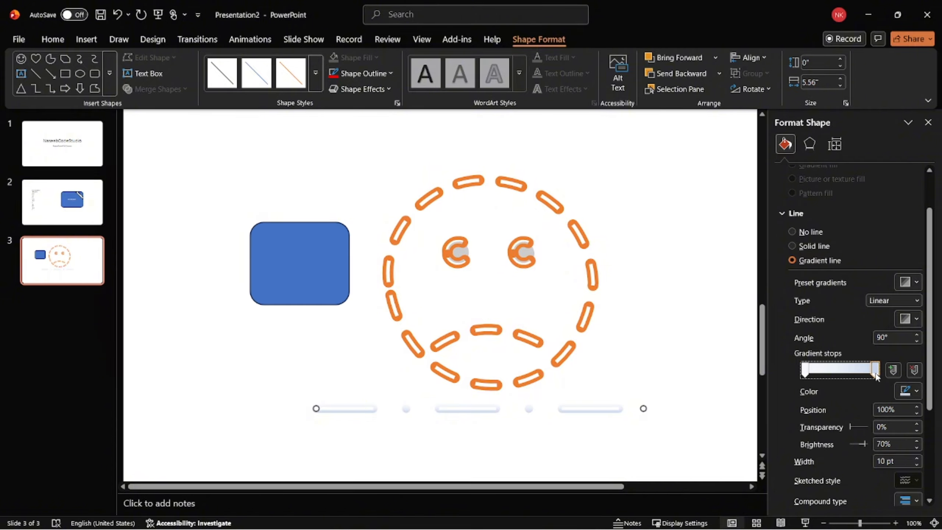
{"action": "left_click", "coordinate": [908, 391]}
{"action": "left_click", "coordinate": [797, 335]}
{"action": "left_click", "coordinate": [806, 370]}
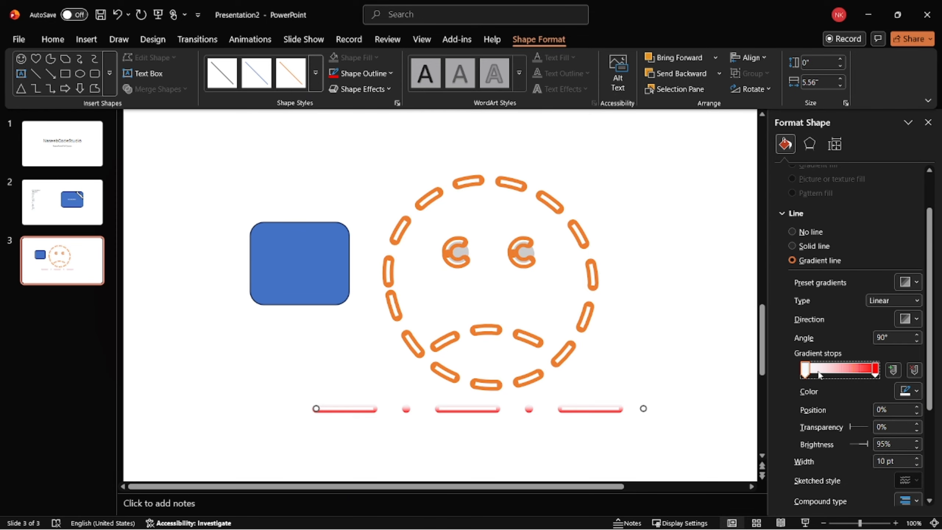
{"action": "left_click", "coordinate": [909, 392]}
{"action": "left_click", "coordinate": [798, 294]}
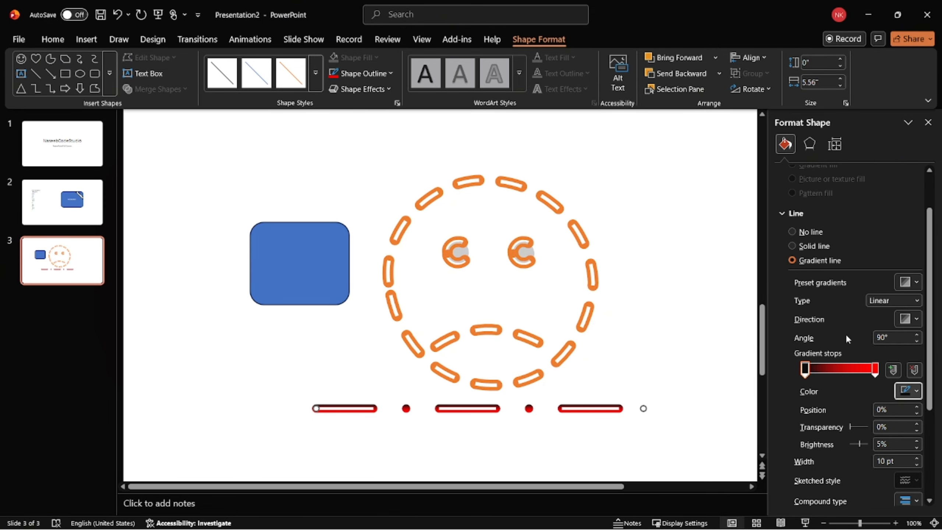
Step: Try several linear directions for the line's gradient and settle on the diagonal one with a 225° angle
{"action": "left_click", "coordinate": [909, 318]}
{"action": "left_click", "coordinate": [829, 353]}
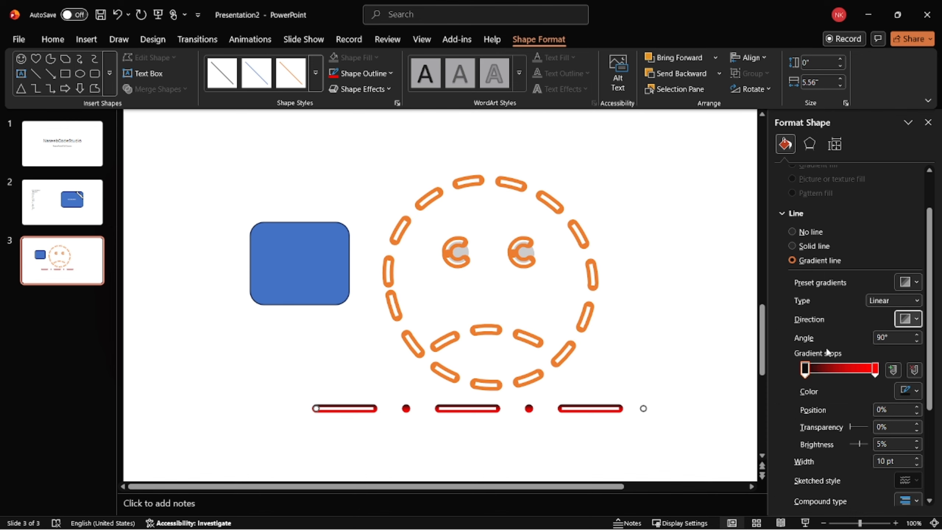
{"action": "left_click", "coordinate": [912, 320]}
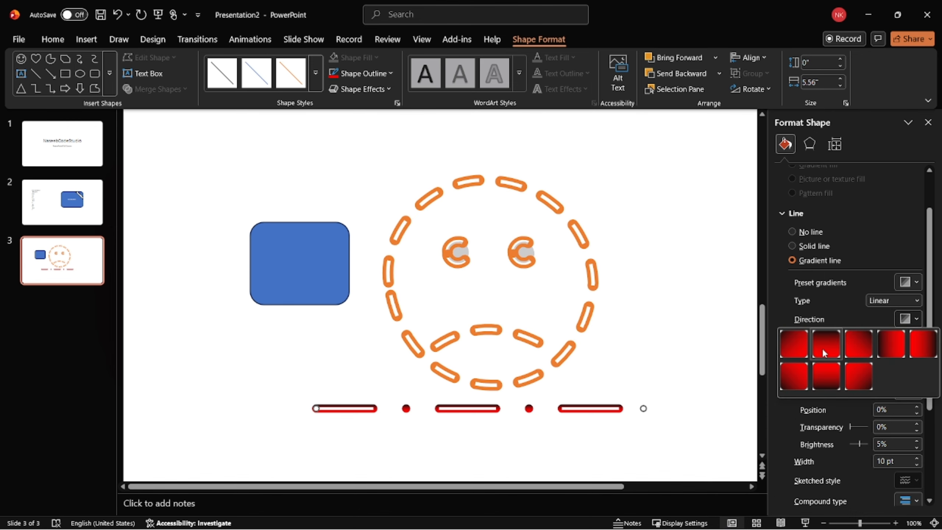
{"action": "left_click", "coordinate": [829, 378]}
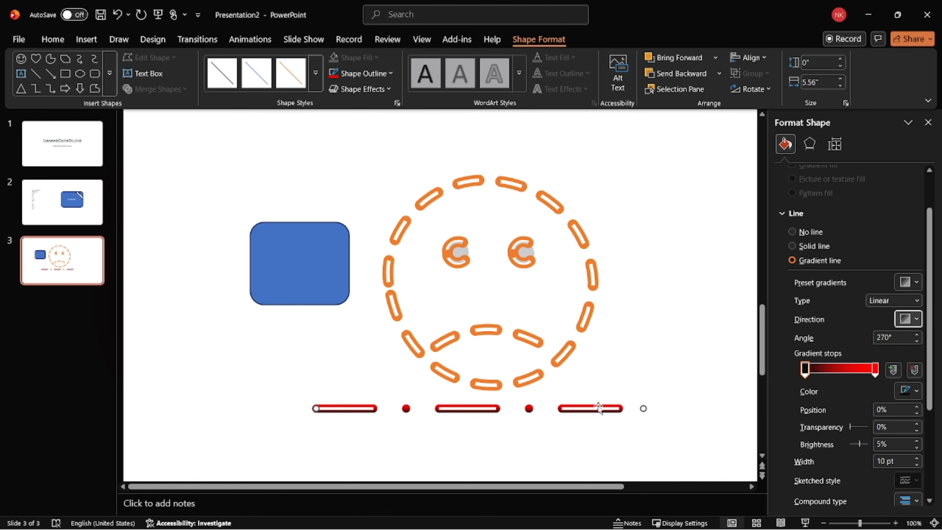
{"action": "left_click", "coordinate": [908, 320]}
{"action": "left_click", "coordinate": [889, 352]}
{"action": "left_click", "coordinate": [914, 321]}
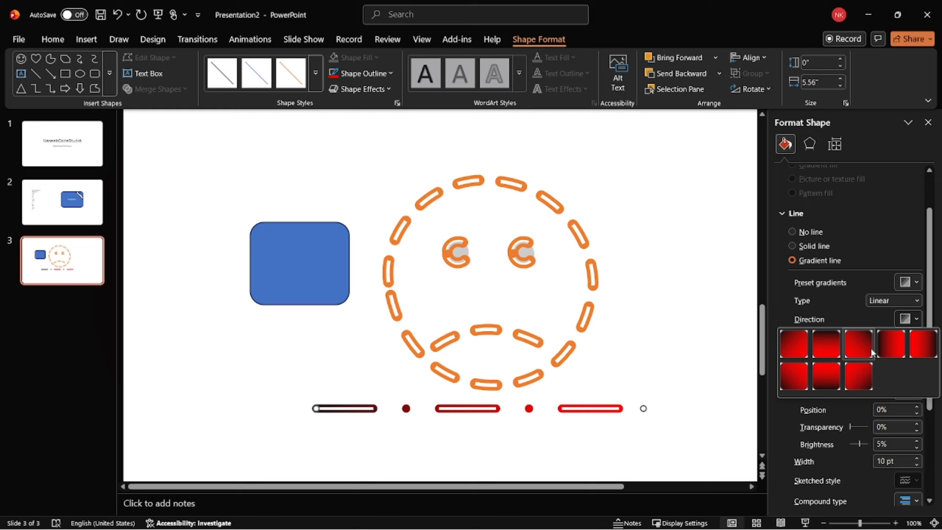
{"action": "left_click", "coordinate": [800, 348]}
{"action": "left_click", "coordinate": [908, 319]}
{"action": "left_click", "coordinate": [922, 349]}
{"action": "left_click", "coordinate": [910, 321]}
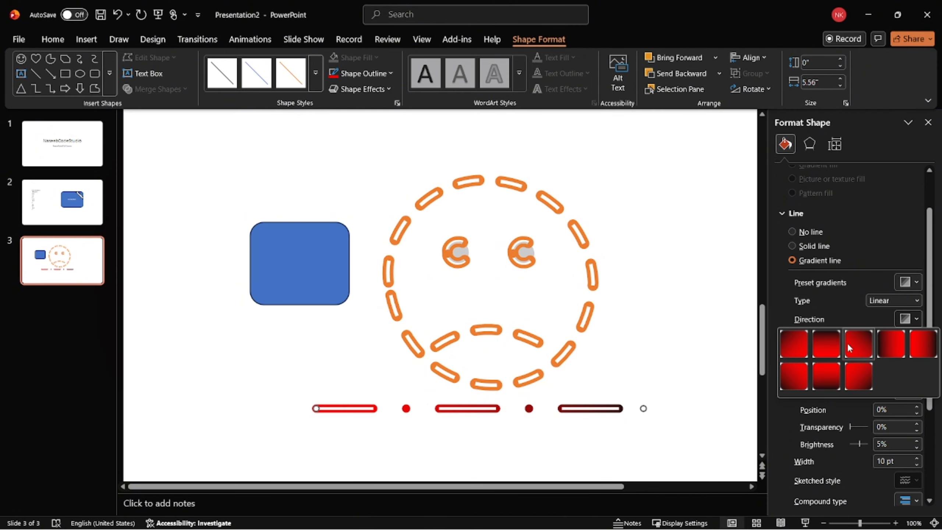
{"action": "left_click", "coordinate": [856, 383]}
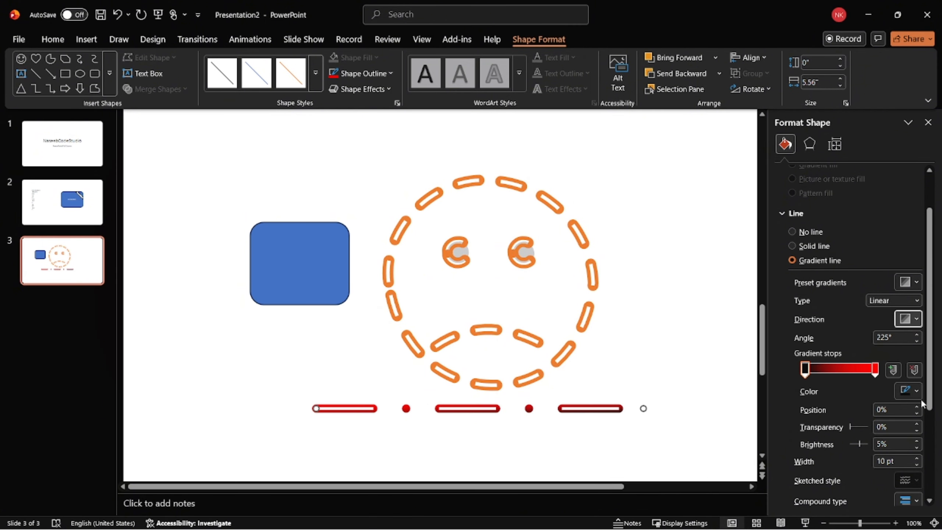
Step: Try the gradient stop's transparency slider, leaving it at 0%, review the remaining line options, and close the shape formatting options
{"action": "scroll", "coordinate": [864, 416], "scroll_direction": "down", "scroll_amount": 1}
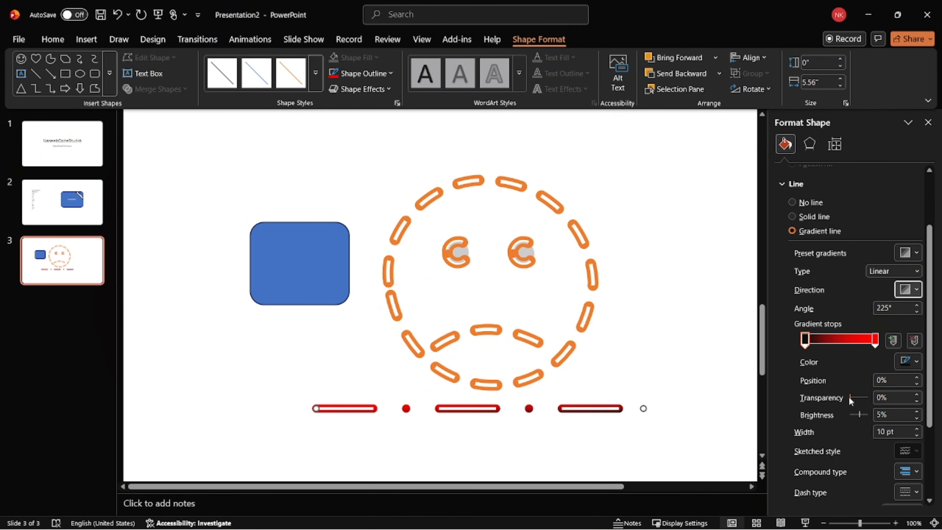
{"action": "mouse_move", "coordinate": [849, 397]}
{"action": "left_mouse_down"}
{"action": "mouse_move", "coordinate": [864, 401]}
{"action": "mouse_move", "coordinate": [828, 410]}
{"action": "left_mouse_up"}
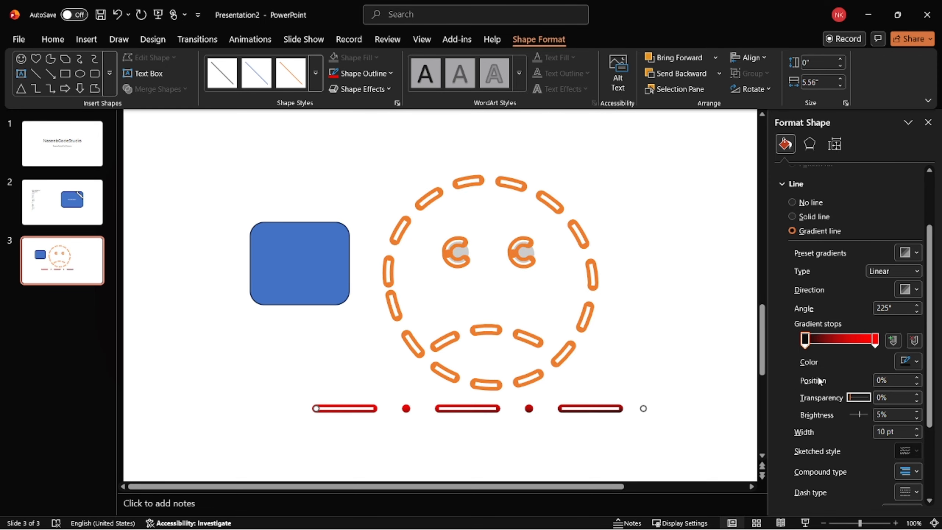
{"action": "scroll", "coordinate": [845, 436], "scroll_direction": "down", "scroll_amount": 1}
{"action": "scroll", "coordinate": [836, 426], "scroll_direction": "down", "scroll_amount": 3}
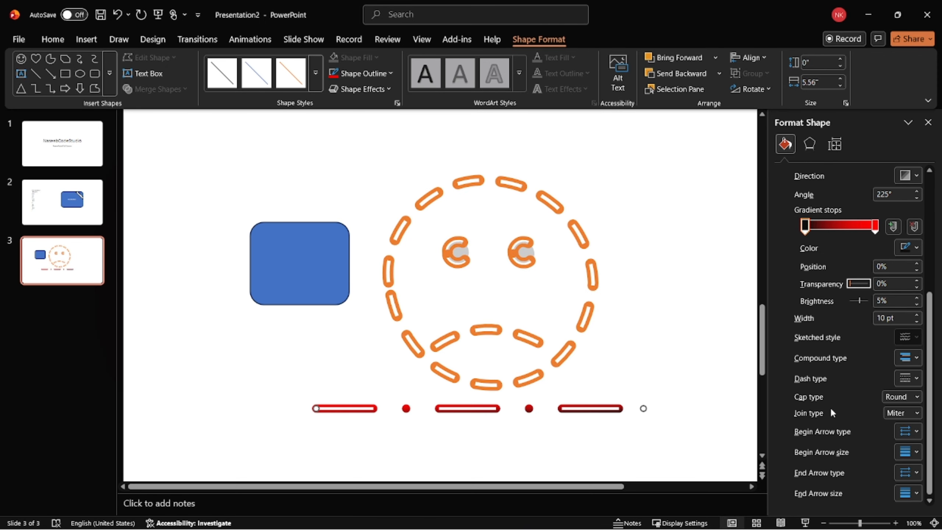
{"action": "scroll", "coordinate": [843, 413], "scroll_direction": "up", "scroll_amount": 4}
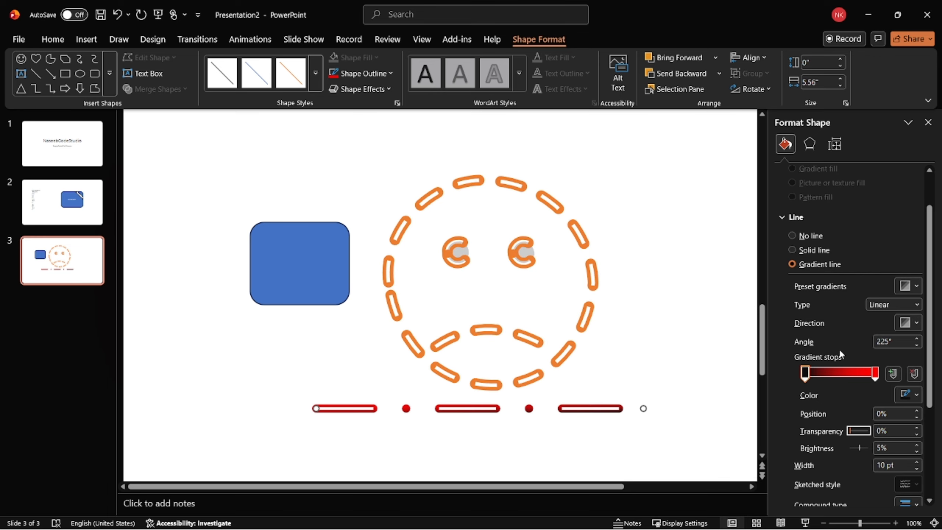
{"action": "left_click", "coordinate": [928, 123]}
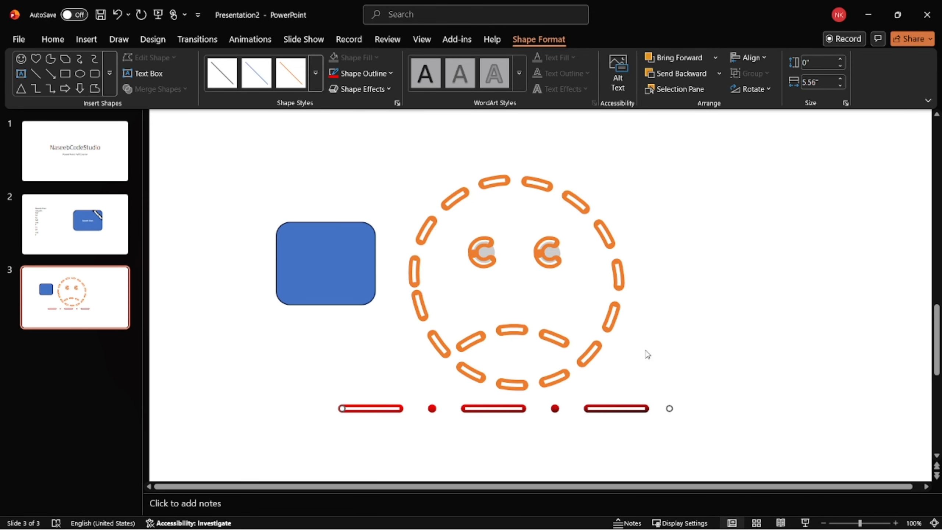
Step: Delete all the shapes on slide 3, including the rectangle, sad face and dashed line
{"action": "left_click", "coordinate": [620, 281]}
{"action": "left_click_drag", "start_coordinate": [620, 282], "coordinate": [628, 278]}
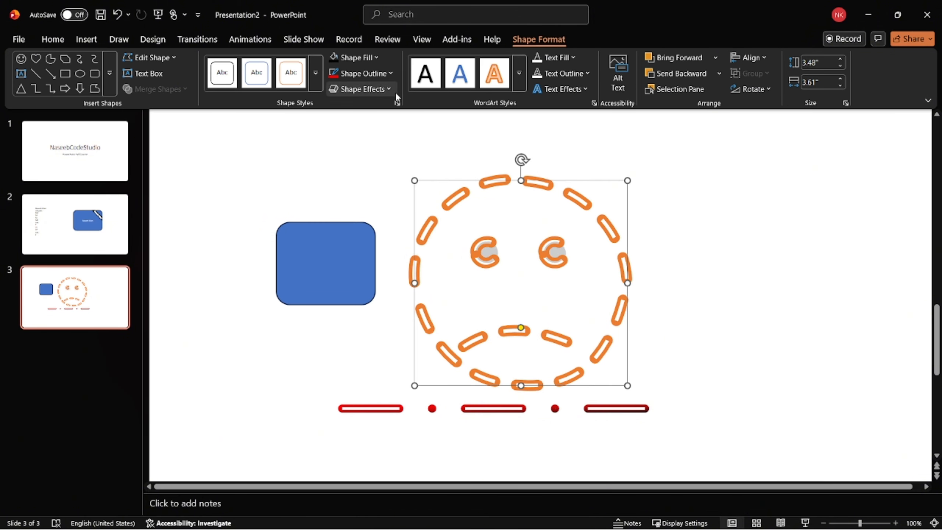
{"action": "left_click", "coordinate": [338, 170]}
{"action": "key", "text": "ctrl+a"}
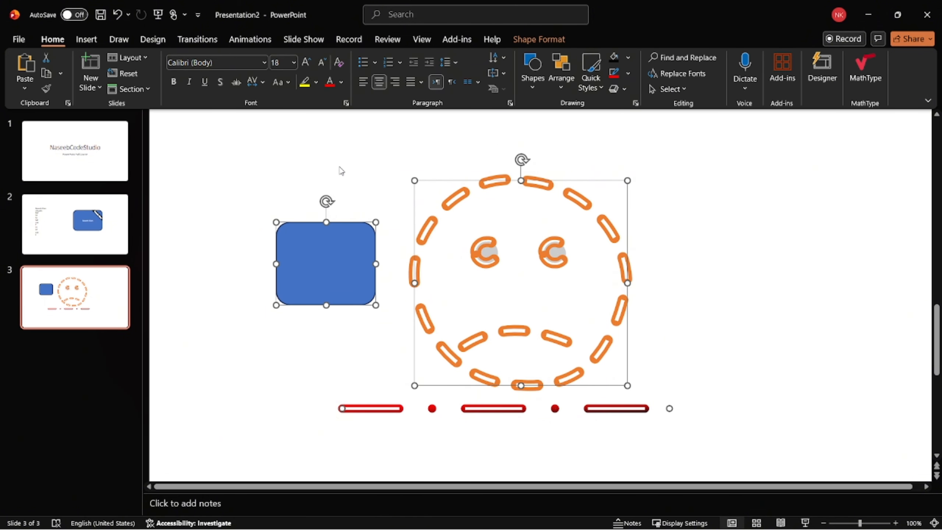
{"action": "key", "text": "Delete"}
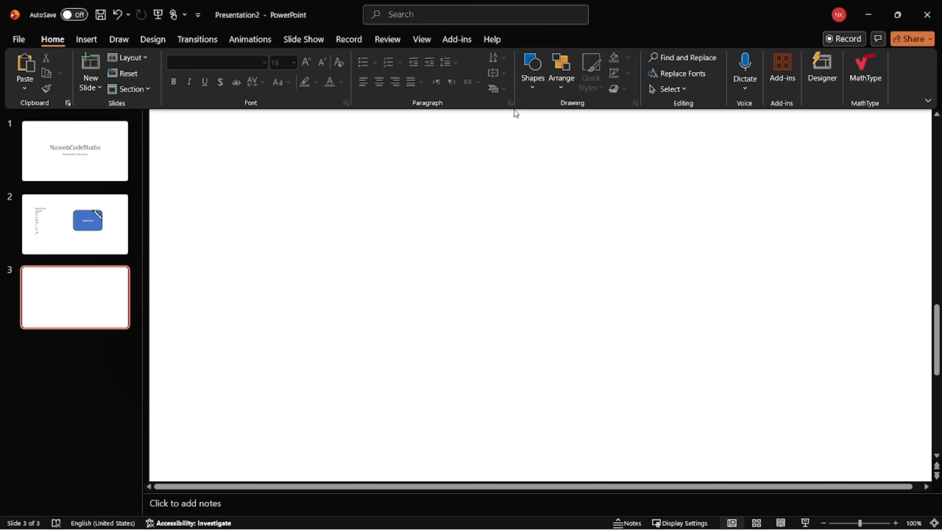
Step: Try drawing a left block arrow about 3.05 by 2.38 inches mid-slide, and undo it
{"action": "left_click", "coordinate": [529, 86]}
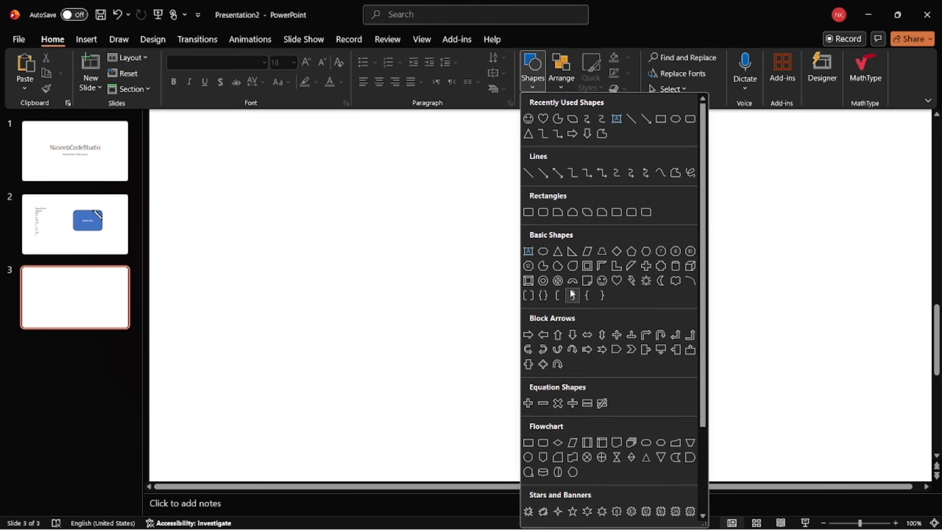
{"action": "scroll", "coordinate": [616, 315], "scroll_direction": "down", "scroll_amount": 2}
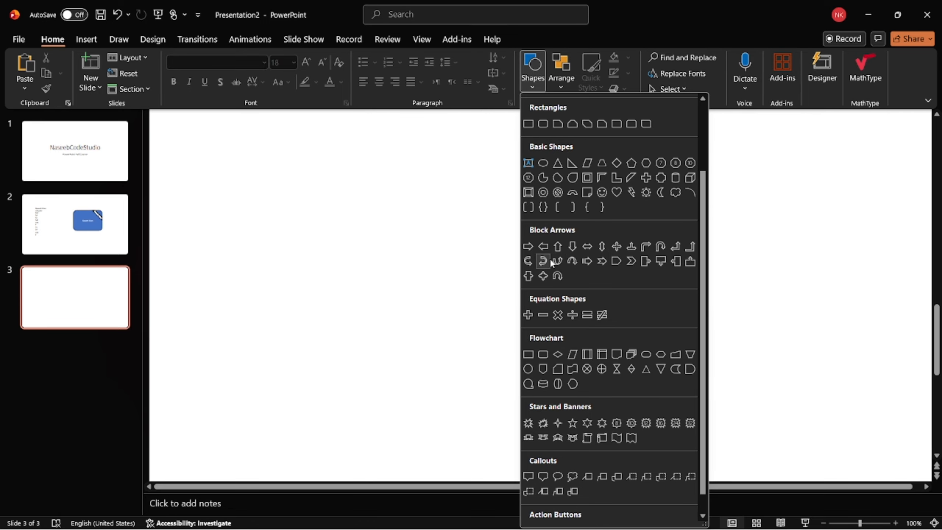
{"action": "scroll", "coordinate": [550, 258], "scroll_direction": "down", "scroll_amount": 1}
{"action": "left_click", "coordinate": [543, 225]}
{"action": "left_click_drag", "start_coordinate": [416, 204], "coordinate": [594, 345]}
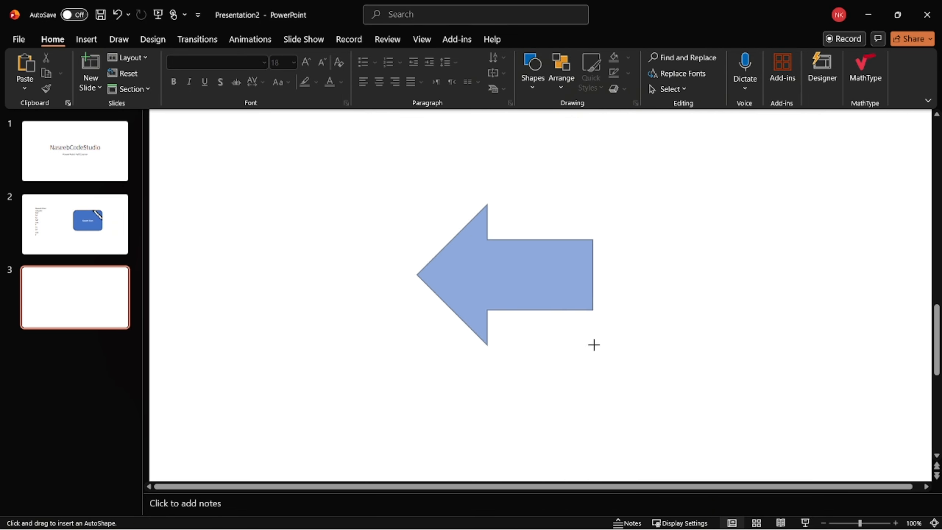
{"action": "left_click_drag", "start_coordinate": [597, 240], "coordinate": [596, 254]}
{"action": "key", "text": "ctrl+z"}
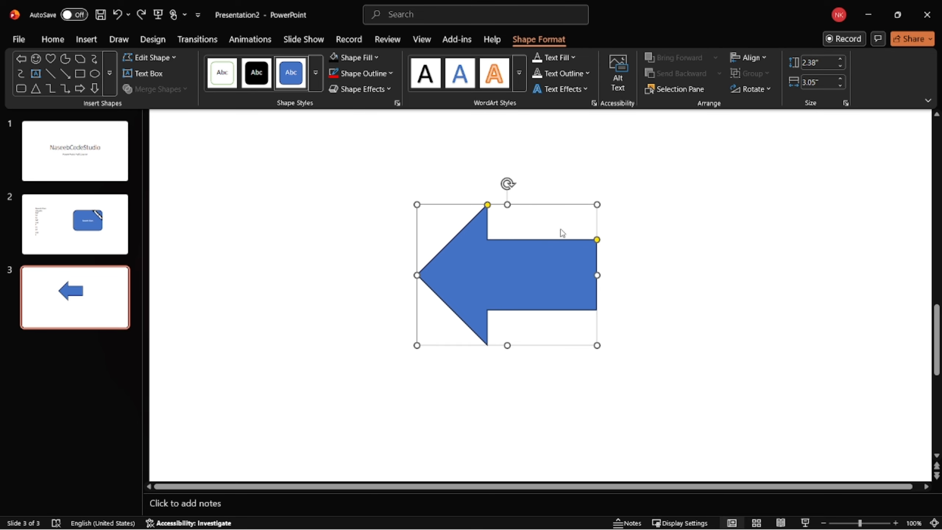
{"action": "key", "text": "ctrl+z"}
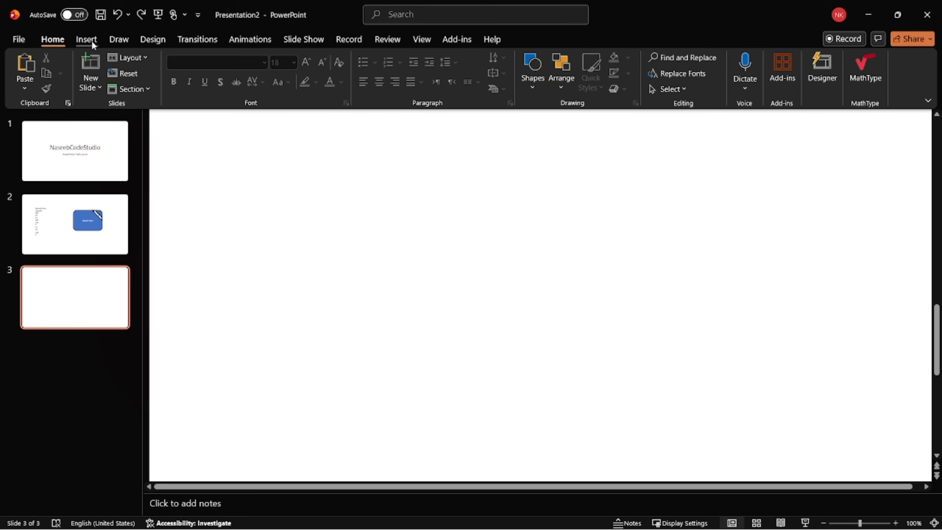
Step: Try drawing the second explosion shape about 5.57 by 3.62 inches and moving it, and undo both
{"action": "left_click", "coordinate": [525, 87]}
{"action": "scroll", "coordinate": [574, 252], "scroll_direction": "down", "scroll_amount": 3}
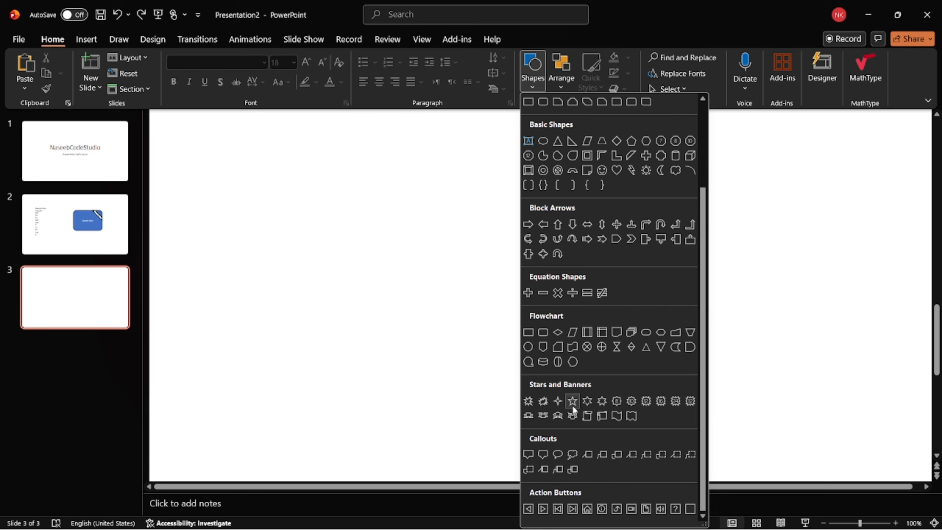
{"action": "left_click", "coordinate": [544, 402]}
{"action": "left_click_drag", "start_coordinate": [300, 146], "coordinate": [628, 359]}
{"action": "left_click_drag", "start_coordinate": [497, 246], "coordinate": [599, 318]}
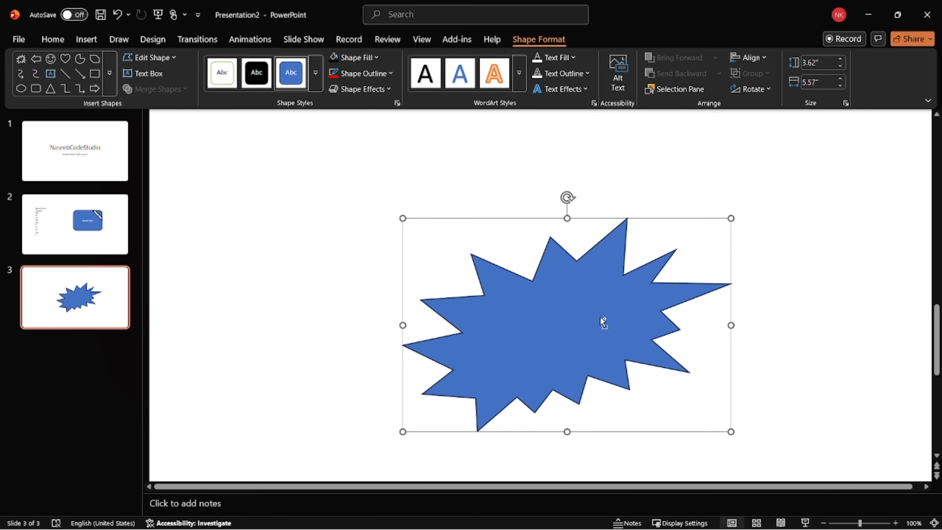
{"action": "key", "text": "ctrl+z"}
{"action": "key", "text": "ctrl+z"}
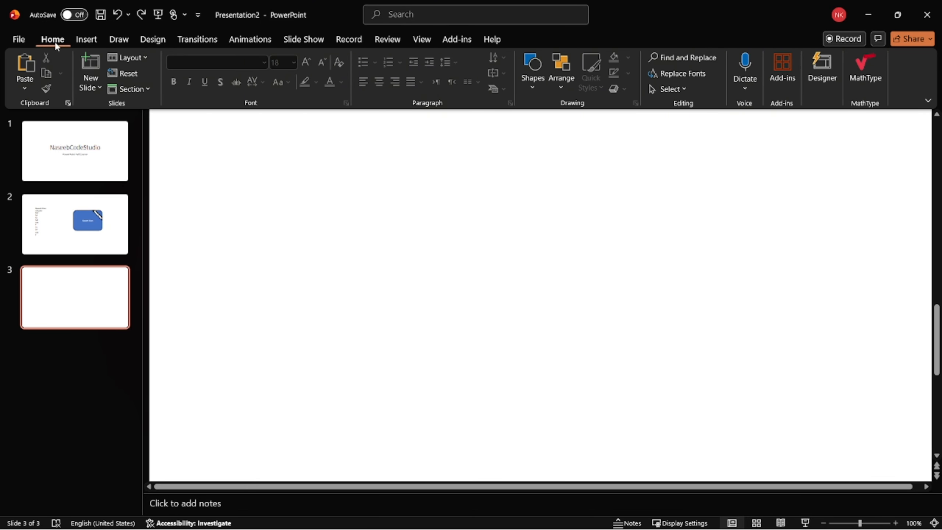
Step: Draw a rounded rectangular callout about 2.04 by 1.87 inches and stretch its pointer far toward the slide's lower right
{"action": "left_click", "coordinate": [533, 71]}
{"action": "scroll", "coordinate": [612, 369], "scroll_direction": "down", "scroll_amount": 2}
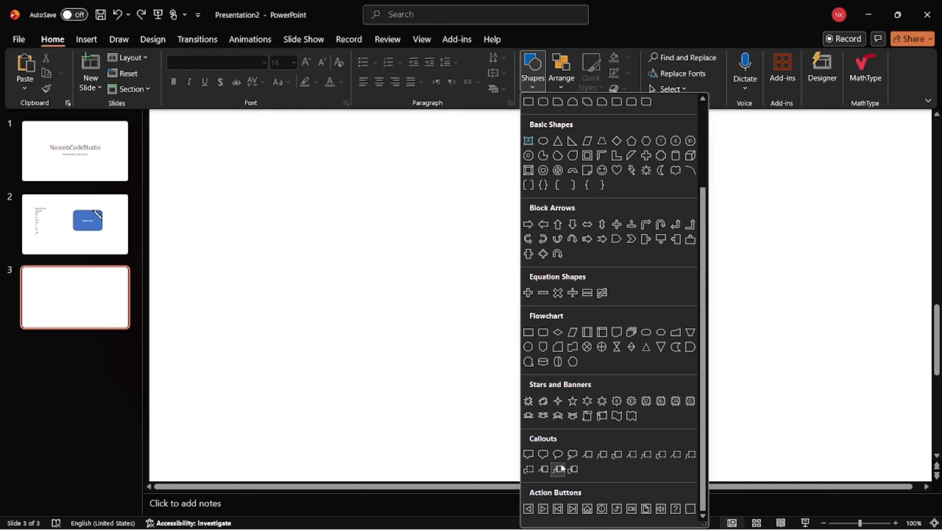
{"action": "left_click", "coordinate": [544, 454]}
{"action": "mouse_move", "coordinate": [341, 165]}
{"action": "left_mouse_down"}
{"action": "mouse_move", "coordinate": [489, 273]}
{"action": "mouse_move", "coordinate": [456, 279]}
{"action": "left_mouse_up"}
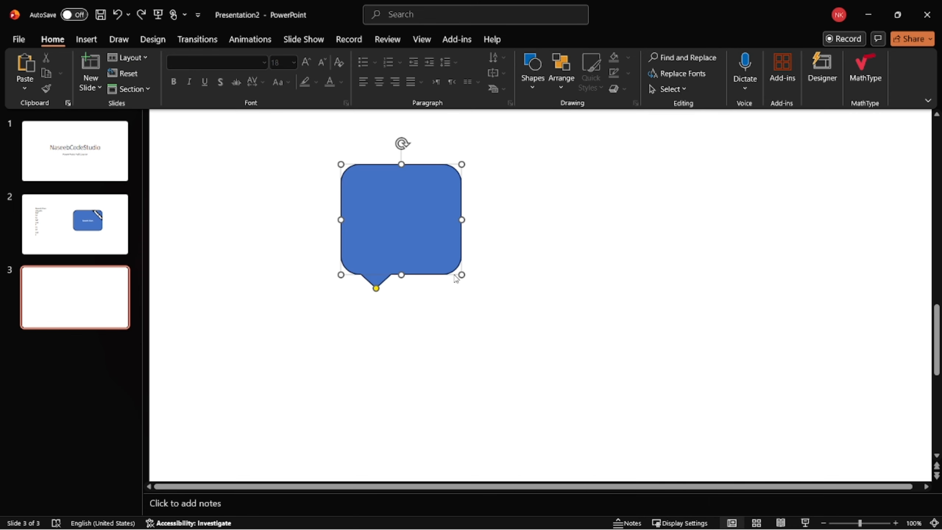
{"action": "left_click_drag", "start_coordinate": [376, 289], "coordinate": [637, 376]}
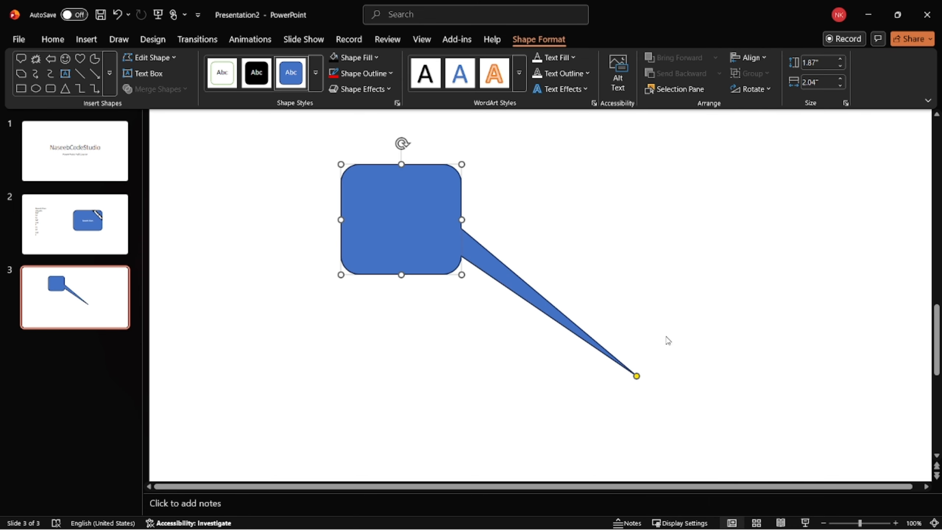
Step: Move the callout to the slide's upper-left corner and shorten its pointer so it reaches less far right
{"action": "scroll", "coordinate": [650, 366], "scroll_direction": "down", "scroll_amount": 2}
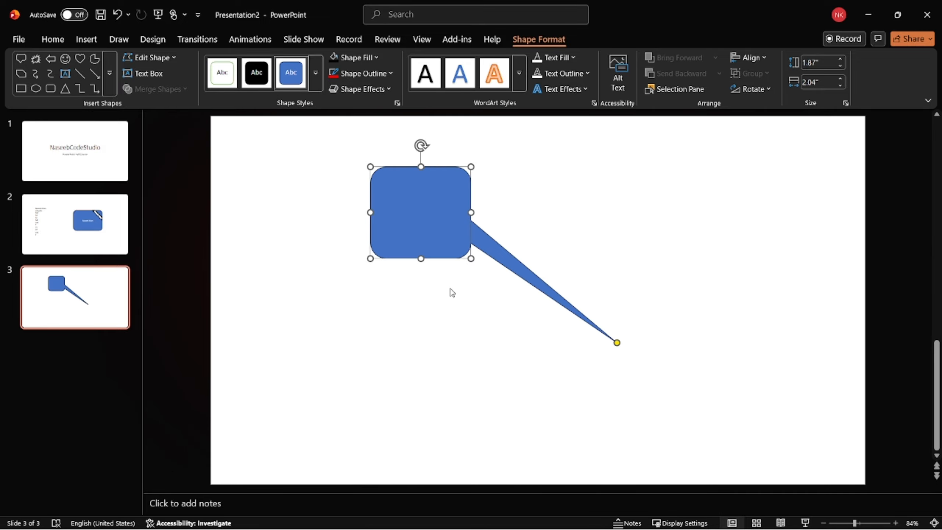
{"action": "left_click_drag", "start_coordinate": [398, 203], "coordinate": [267, 167]}
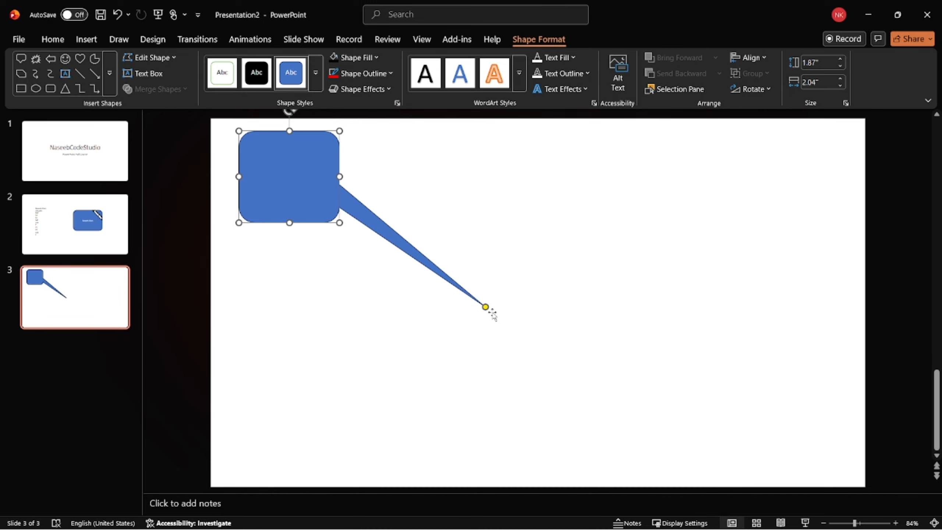
{"action": "left_click_drag", "start_coordinate": [486, 307], "coordinate": [405, 316]}
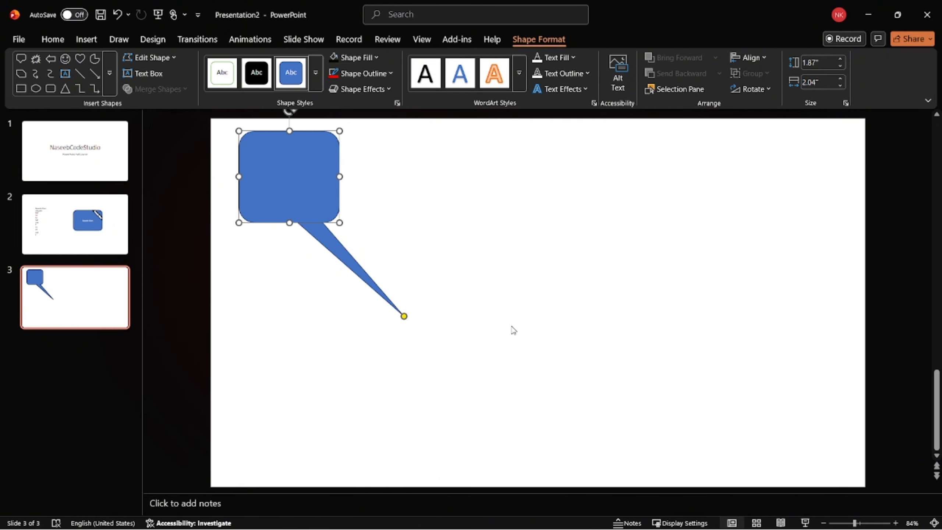
{"action": "left_click", "coordinate": [442, 224]}
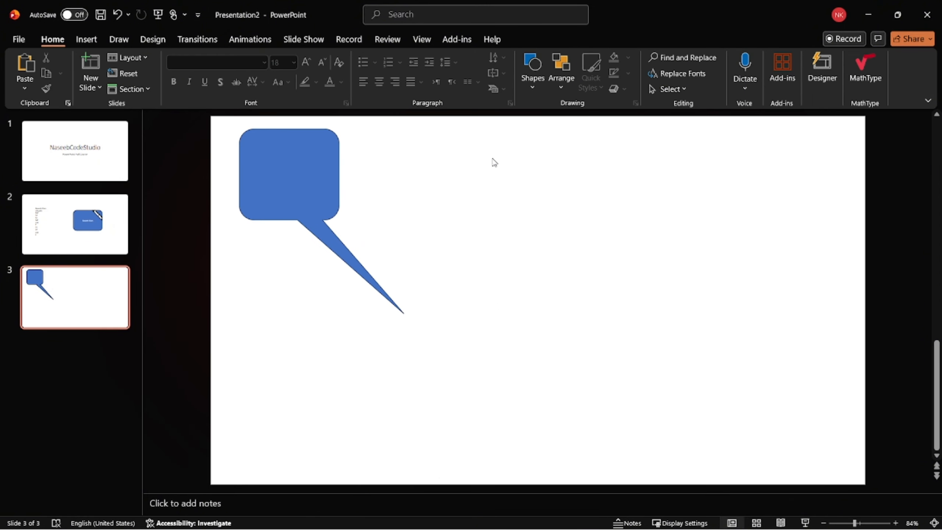
Step: Draw a square about 3.99 inches per side near the slide's center, beside the callout's pointer
{"action": "left_click", "coordinate": [530, 85]}
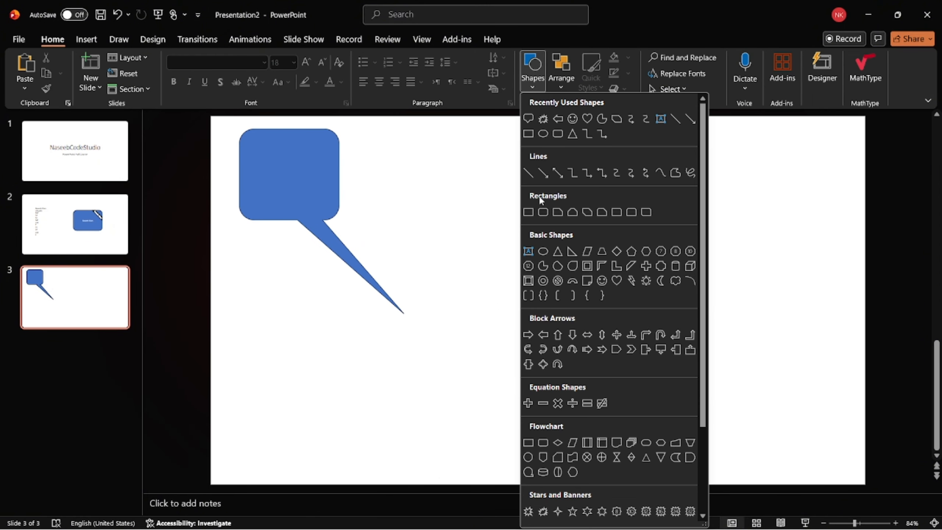
{"action": "left_click", "coordinate": [530, 214]}
{"action": "mouse_move", "coordinate": [457, 190]}
{"action": "left_mouse_down"}
{"action": "mouse_move", "coordinate": [559, 283]}
{"action": "mouse_move", "coordinate": [653, 347]}
{"action": "left_mouse_up"}
{"action": "left_click_drag", "start_coordinate": [547, 288], "coordinate": [527, 293]}
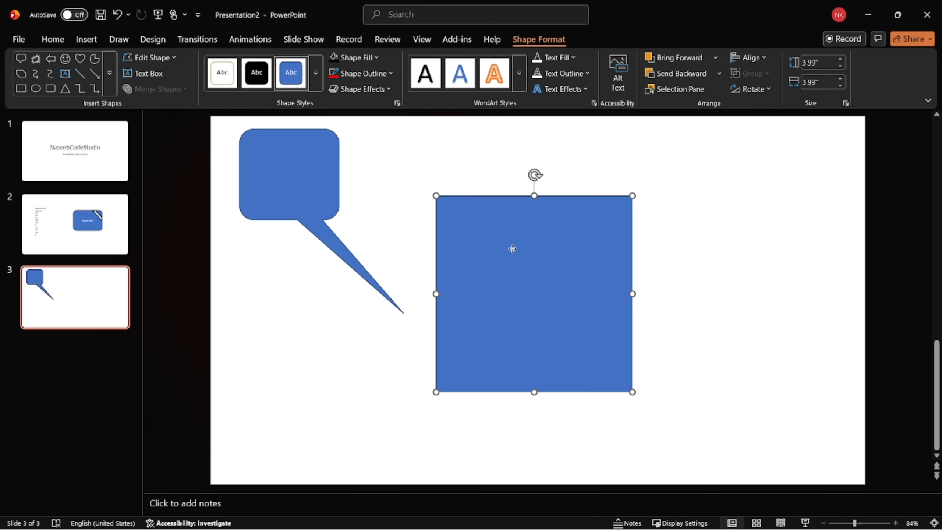
{"action": "right_click", "coordinate": [513, 248]}
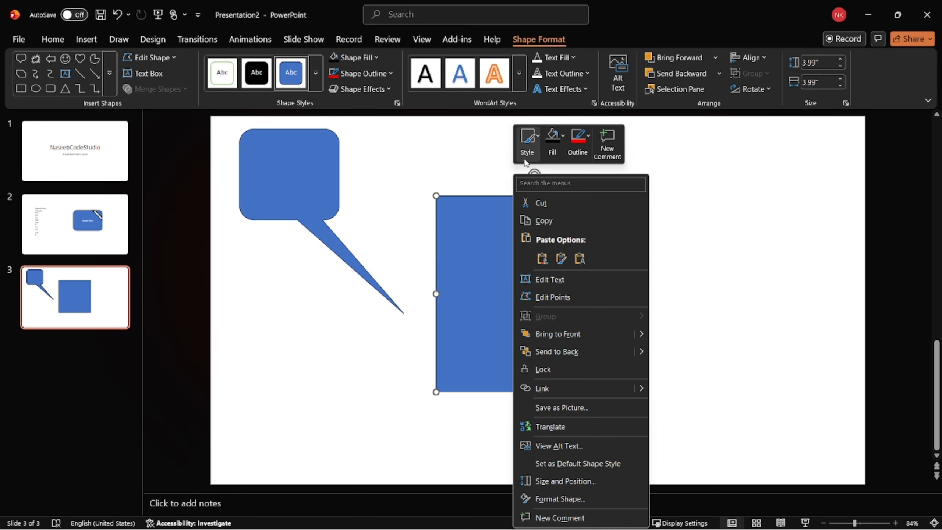
{"action": "left_click", "coordinate": [484, 248]}
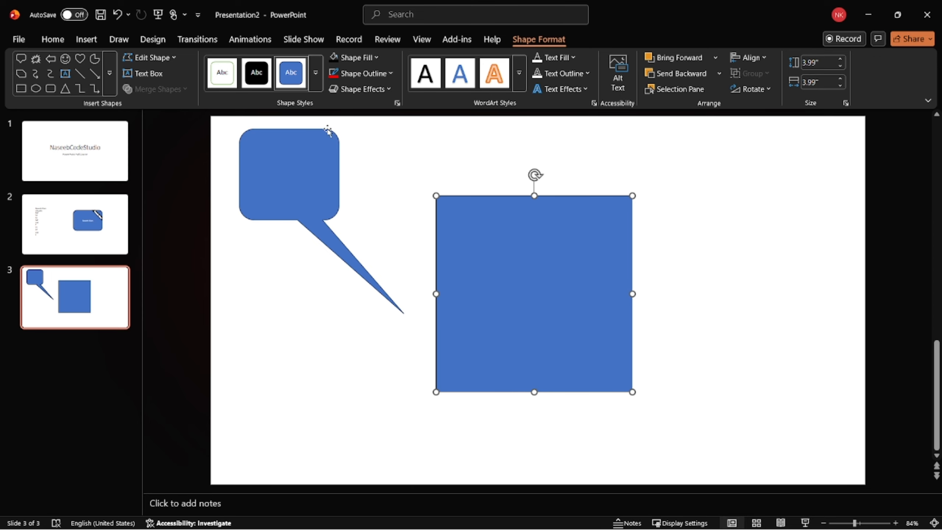
Step: Fill the square with the picture file nk from the Downloads folder
{"action": "left_click", "coordinate": [356, 59]}
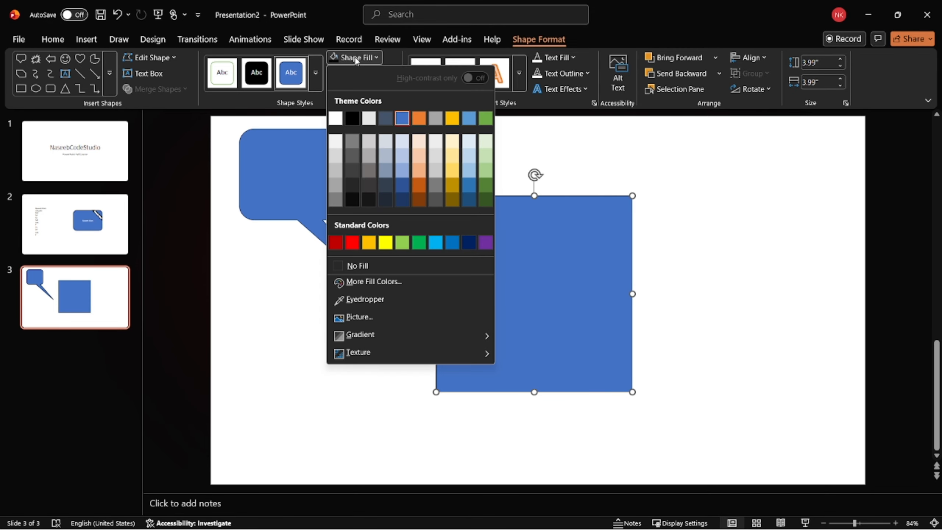
{"action": "left_click", "coordinate": [374, 318]}
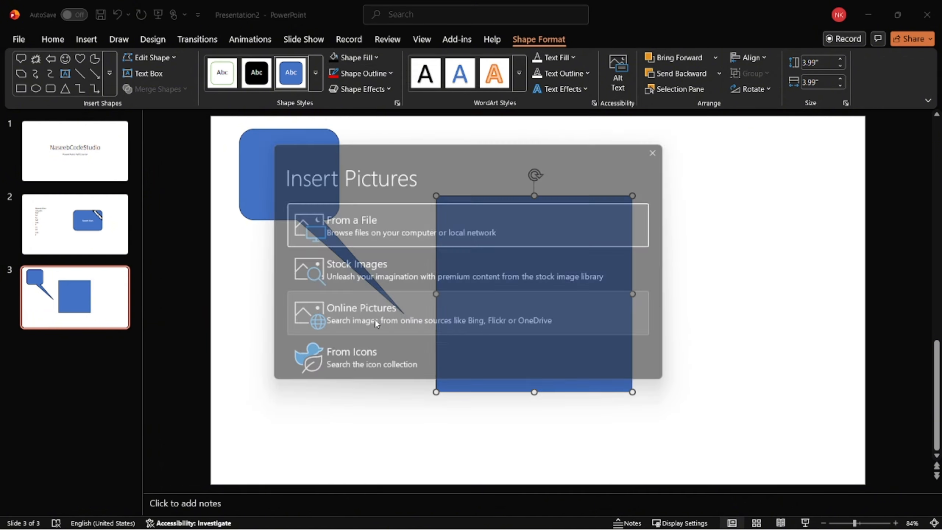
{"action": "left_click_drag", "start_coordinate": [448, 147], "coordinate": [503, 161]}
{"action": "left_click", "coordinate": [404, 226]}
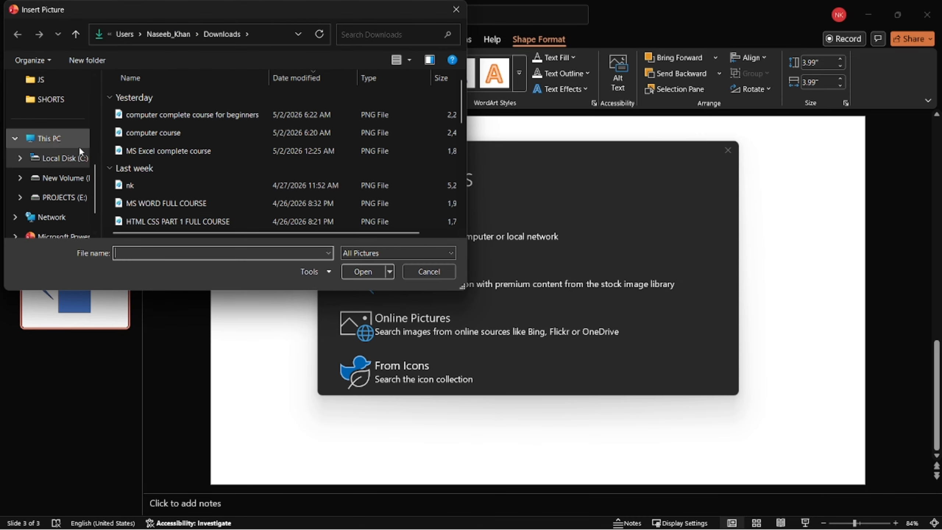
{"action": "scroll", "coordinate": [66, 145], "scroll_direction": "up", "scroll_amount": 5}
{"action": "left_click", "coordinate": [83, 182]}
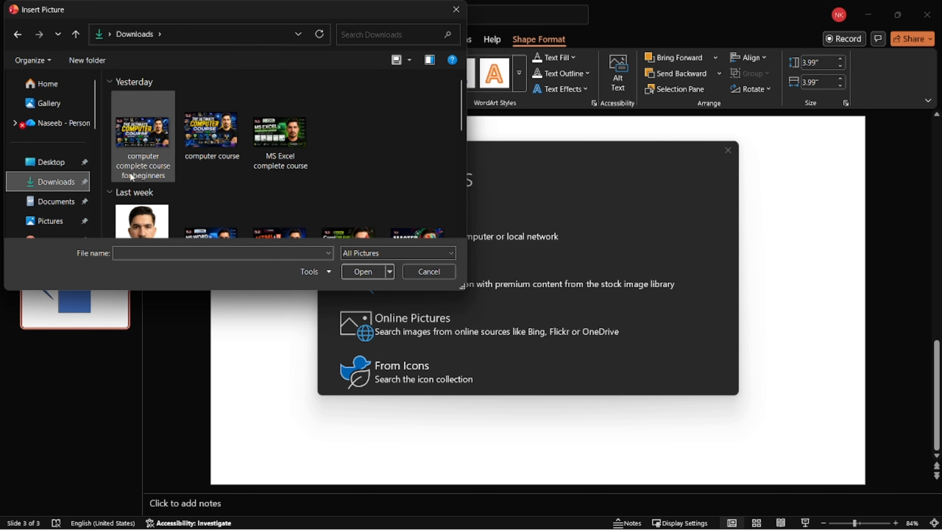
{"action": "scroll", "coordinate": [180, 180], "scroll_direction": "down", "scroll_amount": 2}
{"action": "left_click", "coordinate": [142, 178]}
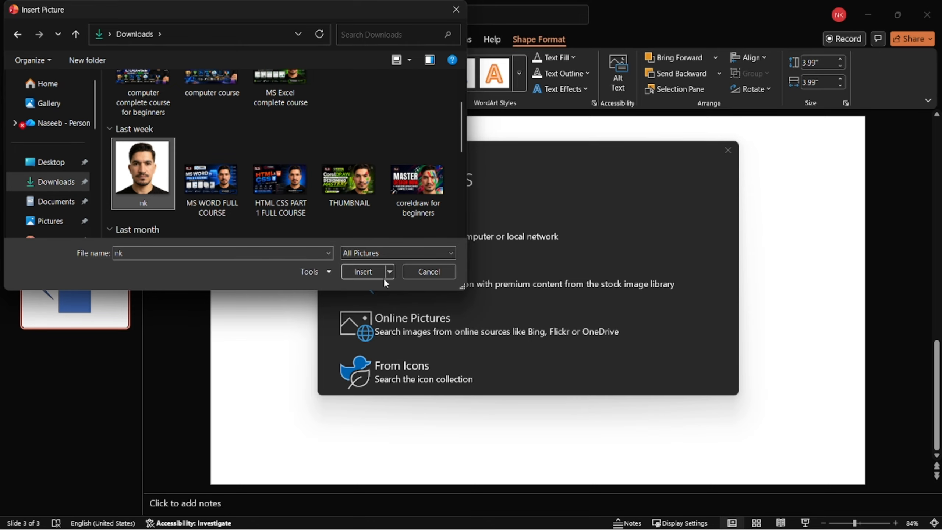
{"action": "left_click", "coordinate": [382, 273]}
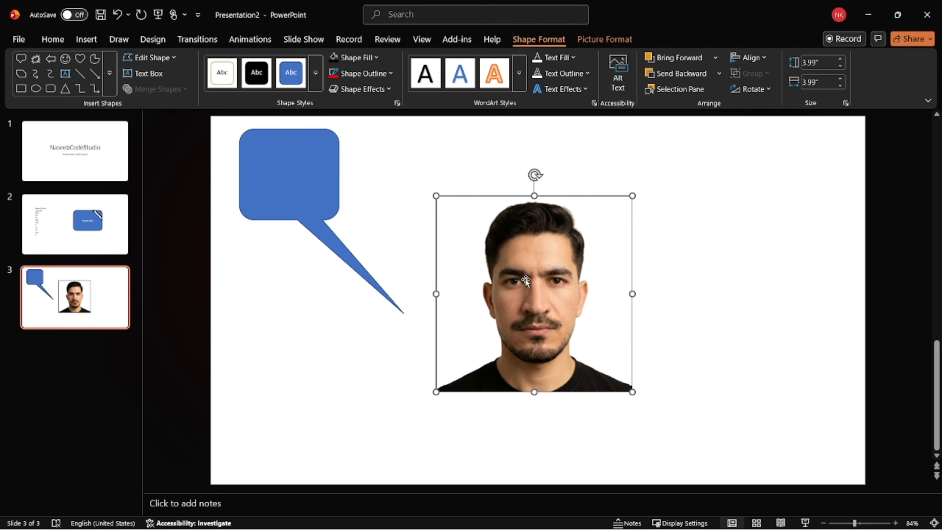
Step: Redirect the callout's pointer to the upper-left part of the picture-filled square
{"action": "left_click", "coordinate": [400, 312]}
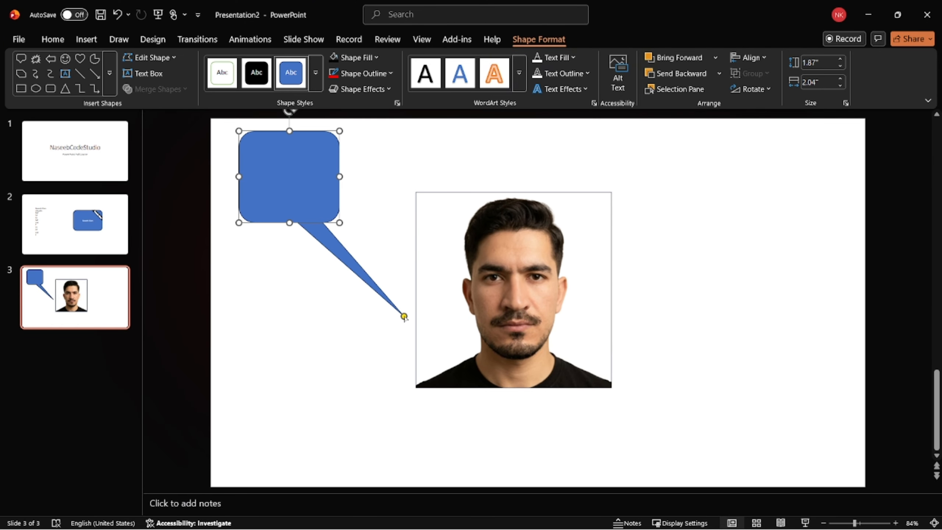
{"action": "left_click_drag", "start_coordinate": [404, 313], "coordinate": [459, 241]}
Step: Remove the outline from the picture-filled square
{"action": "left_click", "coordinate": [518, 326]}
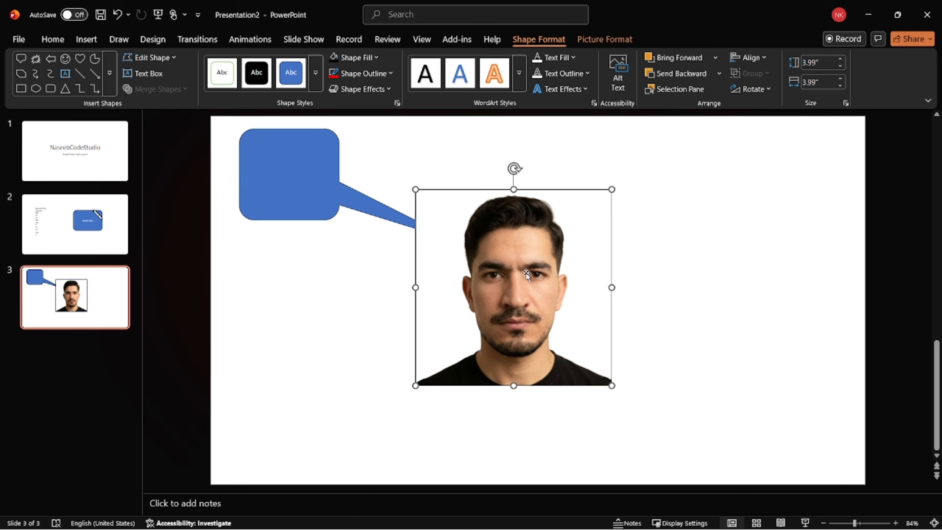
{"action": "left_click", "coordinate": [363, 73]}
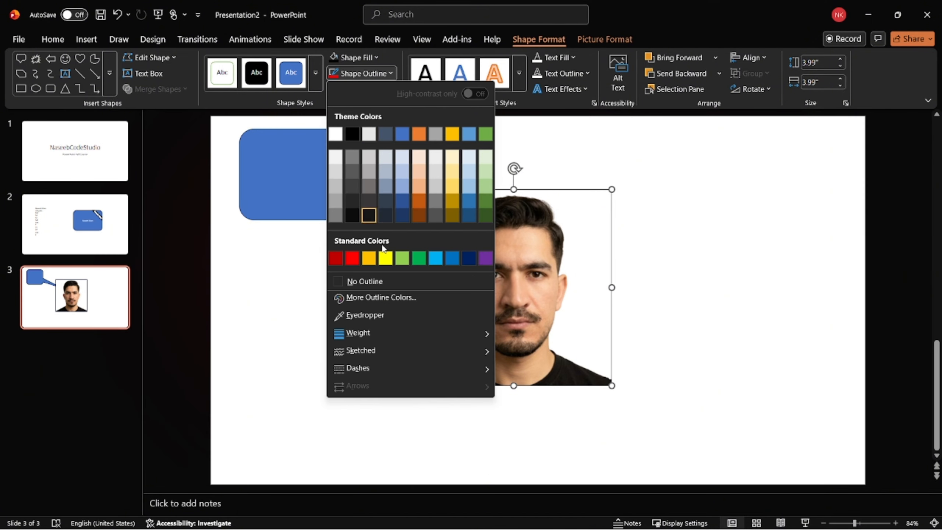
{"action": "left_click", "coordinate": [379, 282]}
{"action": "left_click", "coordinate": [342, 351]}
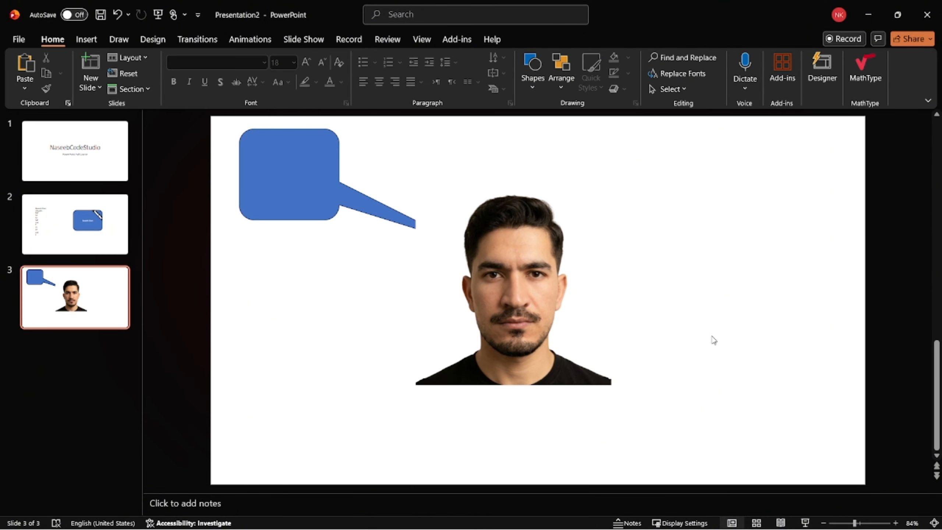
Step: Change the picture-filled square into an oval and shift it slightly upward
{"action": "left_click", "coordinate": [489, 252]}
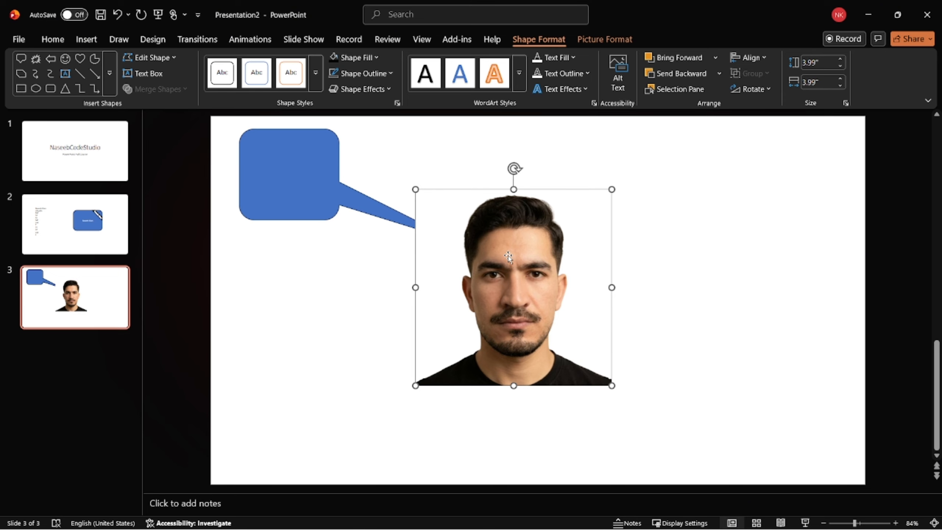
{"action": "left_click", "coordinate": [159, 59]}
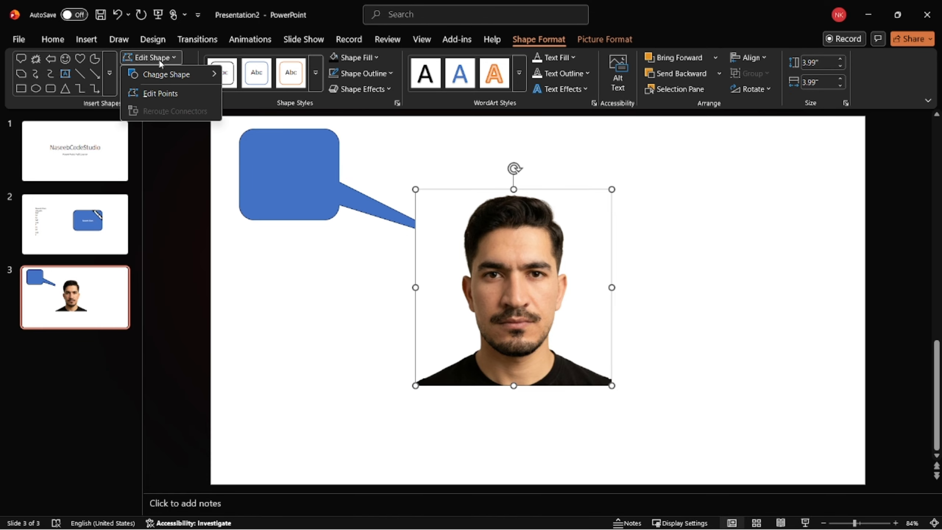
{"action": "mouse_move", "coordinate": [195, 76]}
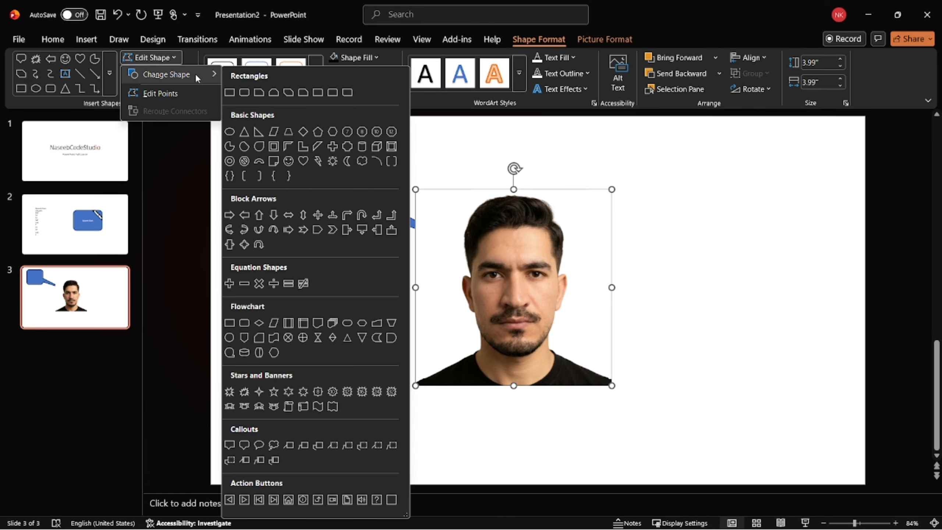
{"action": "left_click", "coordinate": [231, 132]}
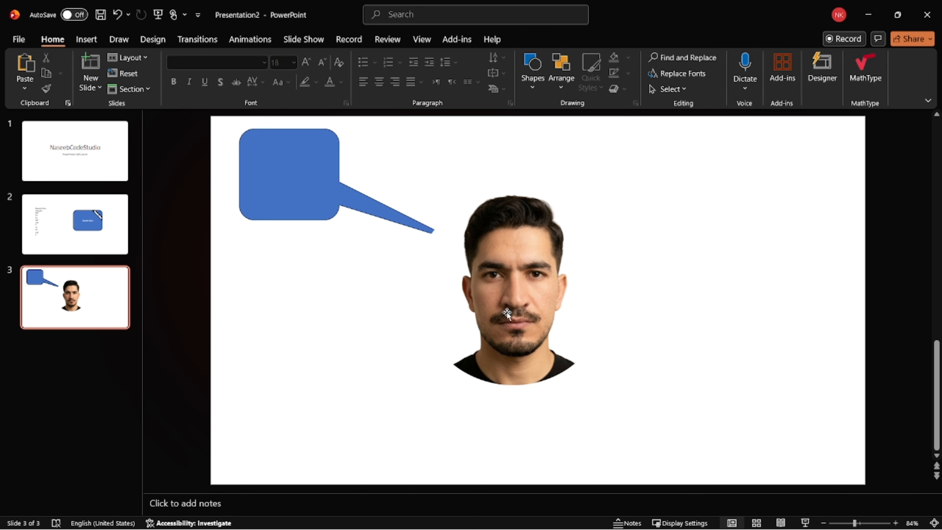
{"action": "mouse_move", "coordinate": [505, 308]}
{"action": "left_mouse_down"}
{"action": "mouse_move", "coordinate": [538, 312]}
{"action": "mouse_move", "coordinate": [500, 301]}
{"action": "mouse_move", "coordinate": [509, 302]}
{"action": "left_mouse_up"}
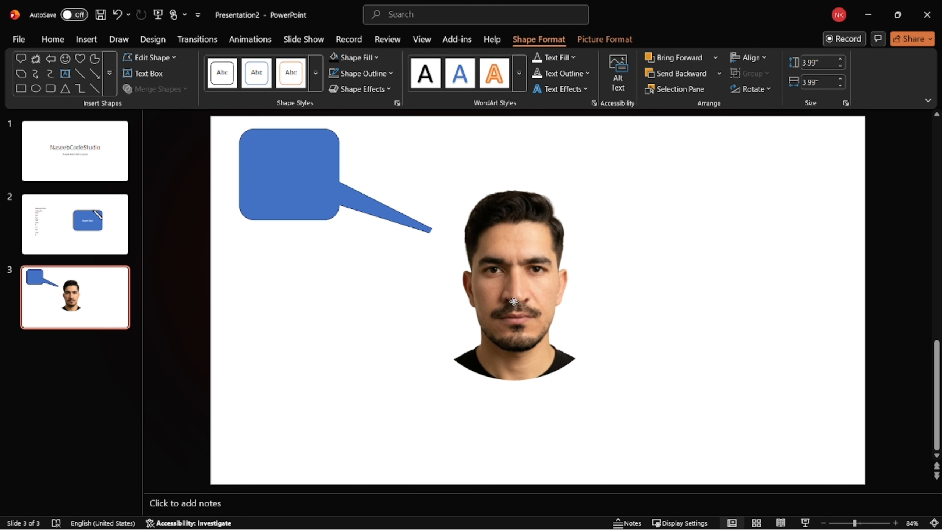
Step: Bring the rounded callout forward, in front of the picture-filled oval
{"action": "left_click", "coordinate": [385, 218]}
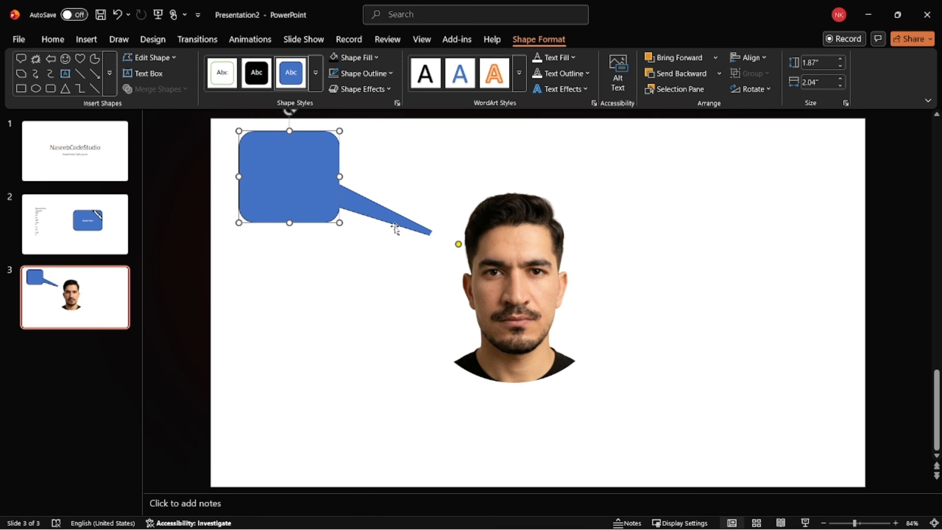
{"action": "left_click", "coordinate": [675, 61]}
{"action": "left_click", "coordinate": [723, 207]}
Step: Move the picture-filled oval down and slightly left so the callout's pointer tip meets the top of the head
{"action": "left_click", "coordinate": [502, 274]}
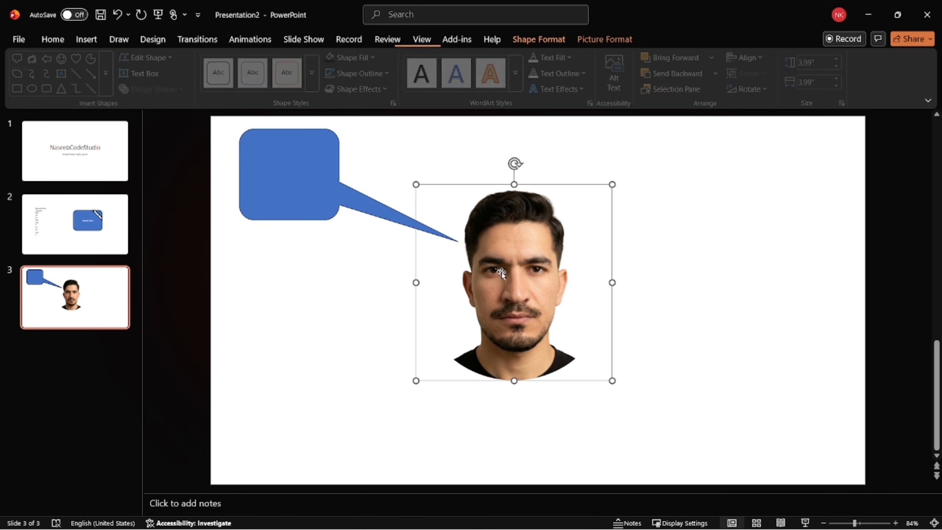
{"action": "left_click_drag", "start_coordinate": [502, 274], "coordinate": [484, 348]}
{"action": "left_click", "coordinate": [376, 251]}
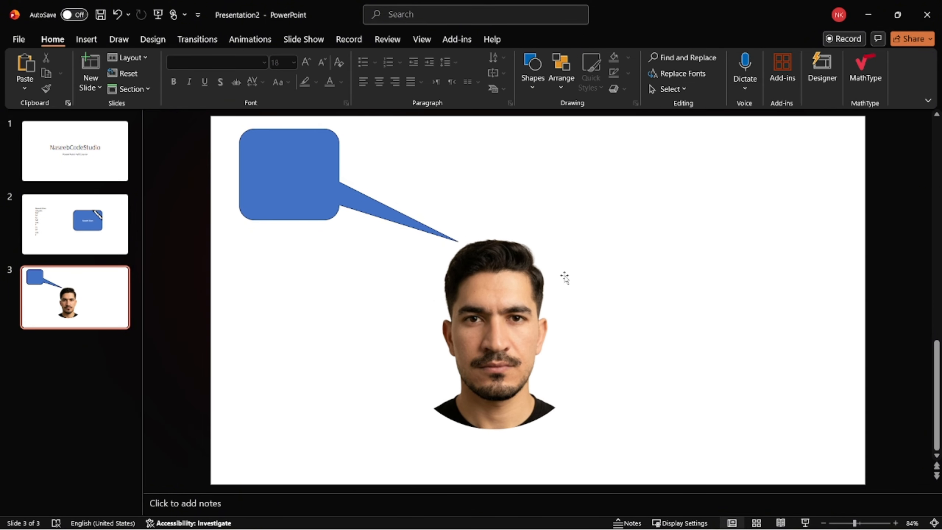
Step: Draw a text box inside the body of the rounded callout
{"action": "left_click", "coordinate": [267, 177]}
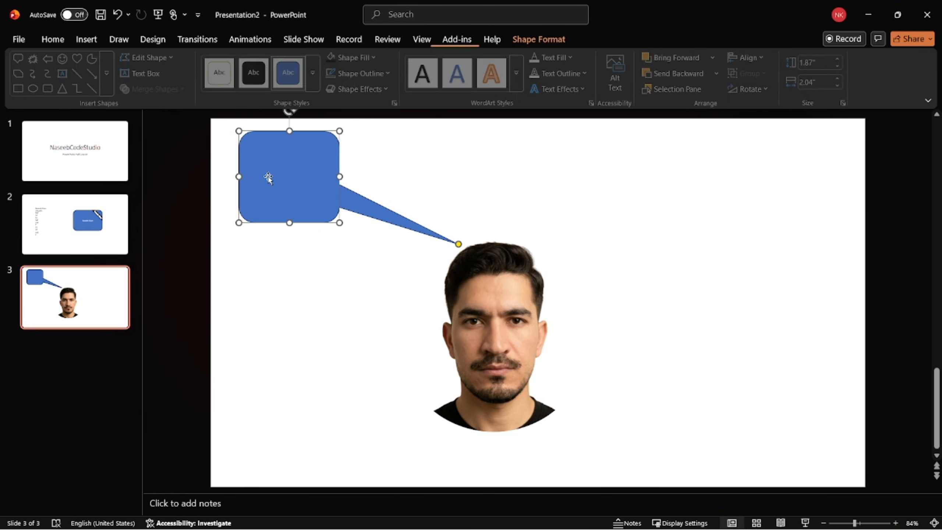
{"action": "right_click", "coordinate": [292, 174]}
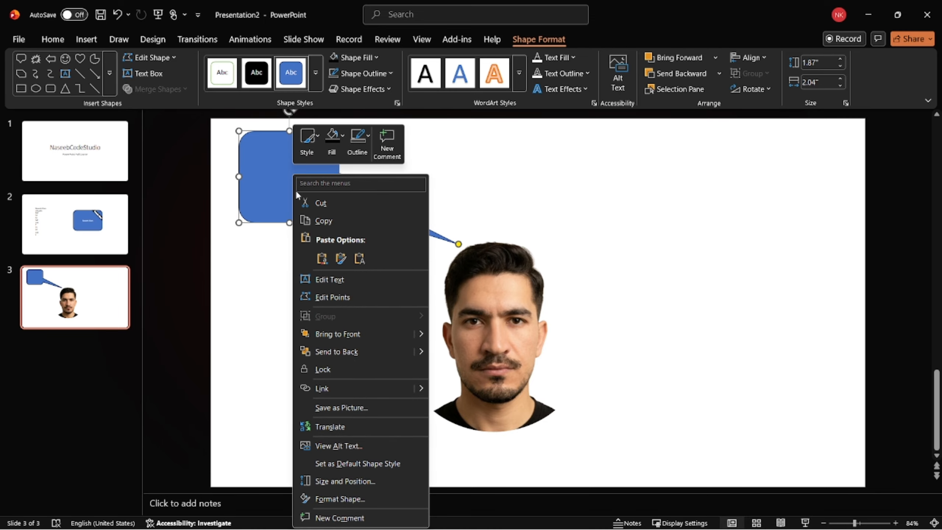
{"action": "left_click", "coordinate": [273, 175]}
{"action": "left_click", "coordinate": [148, 80]}
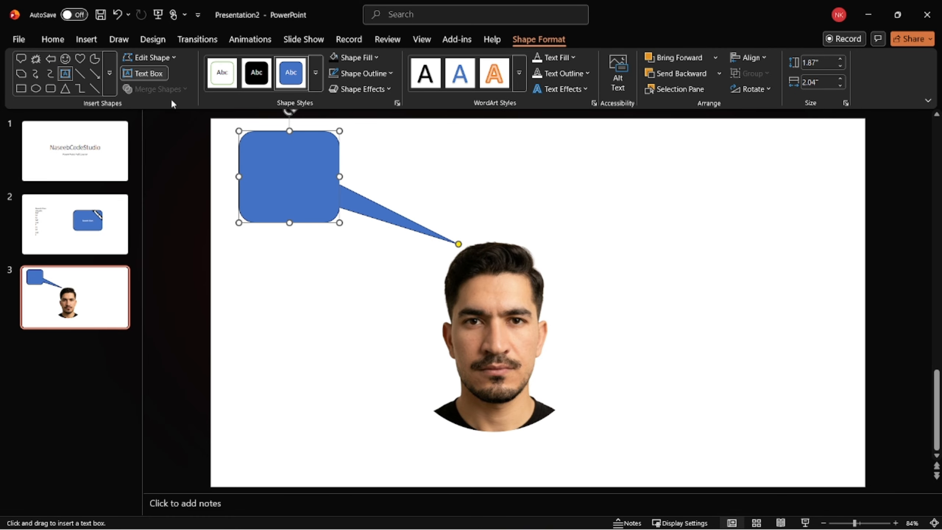
{"action": "left_click_drag", "start_coordinate": [251, 150], "coordinate": [321, 201]}
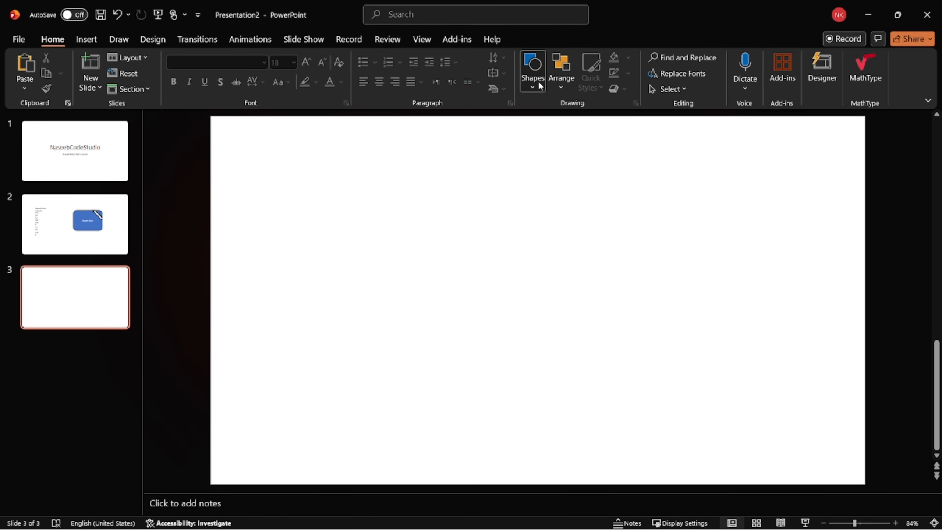
Step: Draw a rectangle about 3.39 inches high and 5.82 inches wide near the center of the blank slide
{"action": "left_click", "coordinate": [534, 79]}
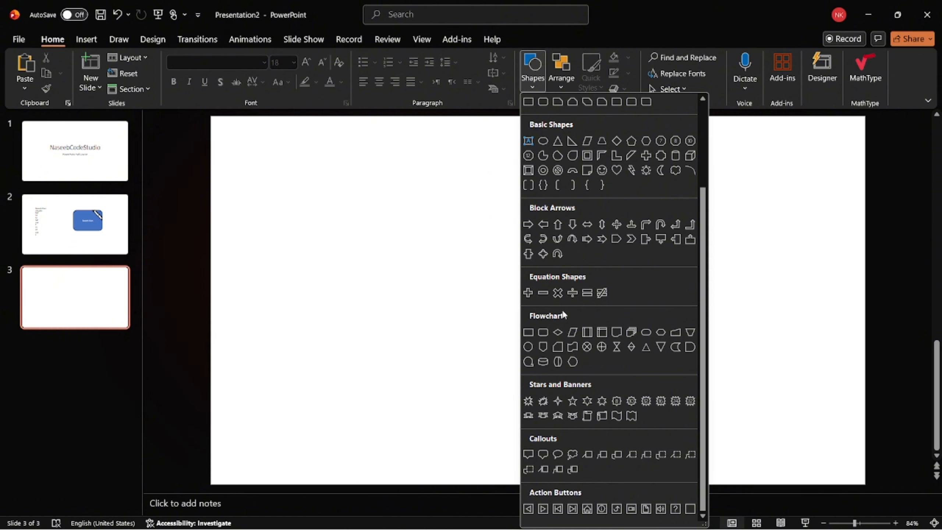
{"action": "left_click", "coordinate": [394, 322]}
{"action": "left_click", "coordinate": [532, 74]}
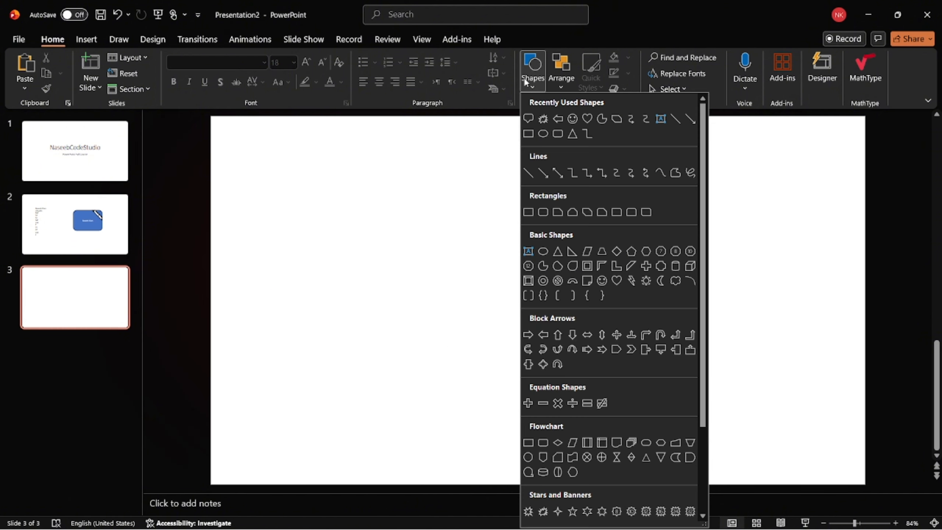
{"action": "left_click", "coordinate": [529, 133]}
{"action": "left_click_drag", "start_coordinate": [398, 213], "coordinate": [684, 381]}
{"action": "left_click_drag", "start_coordinate": [541, 305], "coordinate": [550, 291]}
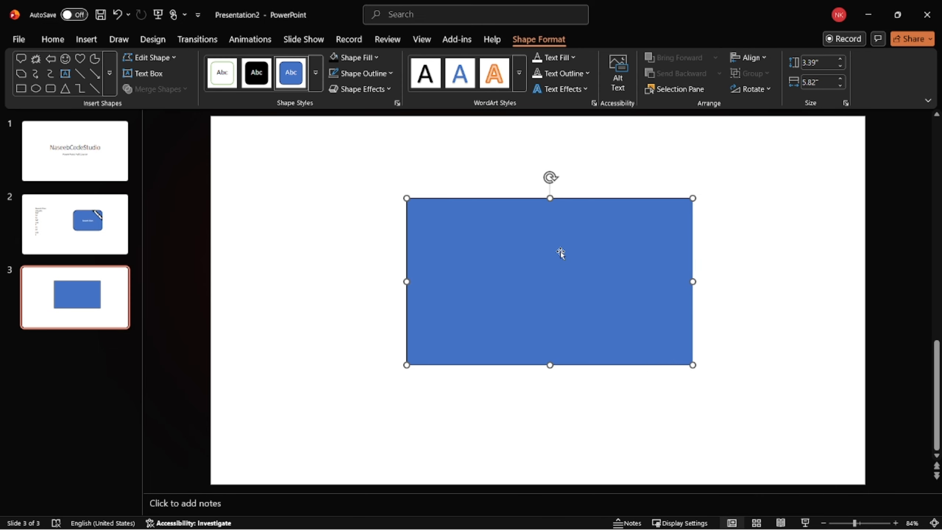
{"action": "left_click", "coordinate": [86, 39]}
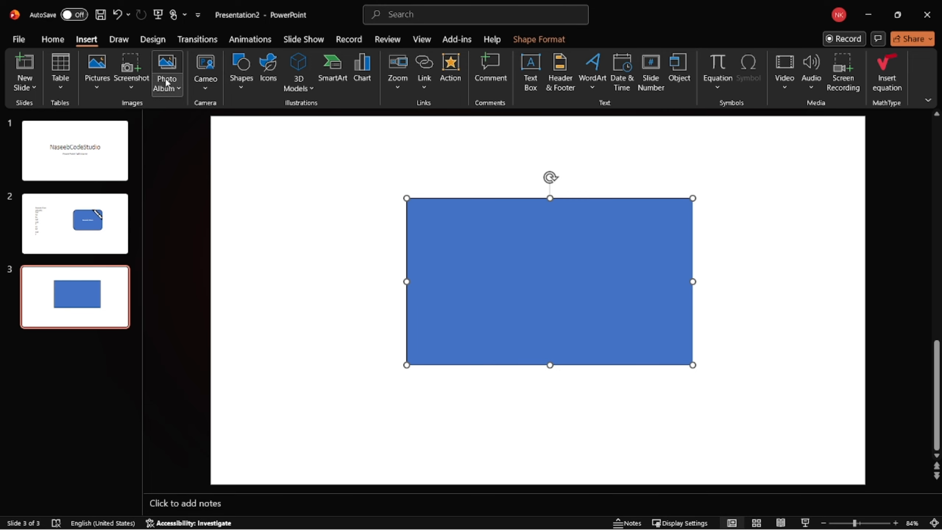
{"action": "left_click", "coordinate": [103, 87]}
{"action": "left_click", "coordinate": [102, 84]}
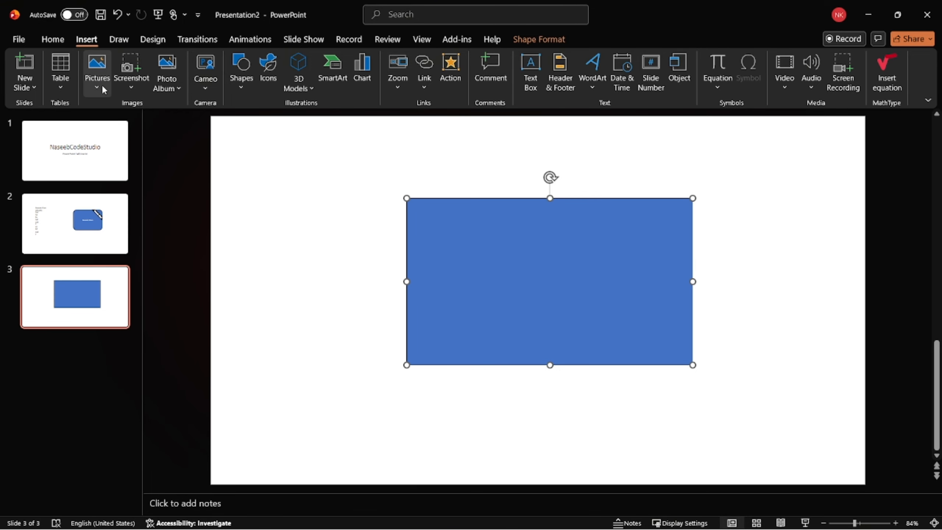
Step: Shift the rectangle slightly down and to the left, and show its shape formatting options
{"action": "left_click_drag", "start_coordinate": [505, 272], "coordinate": [537, 292]}
{"action": "left_click", "coordinate": [542, 42]}
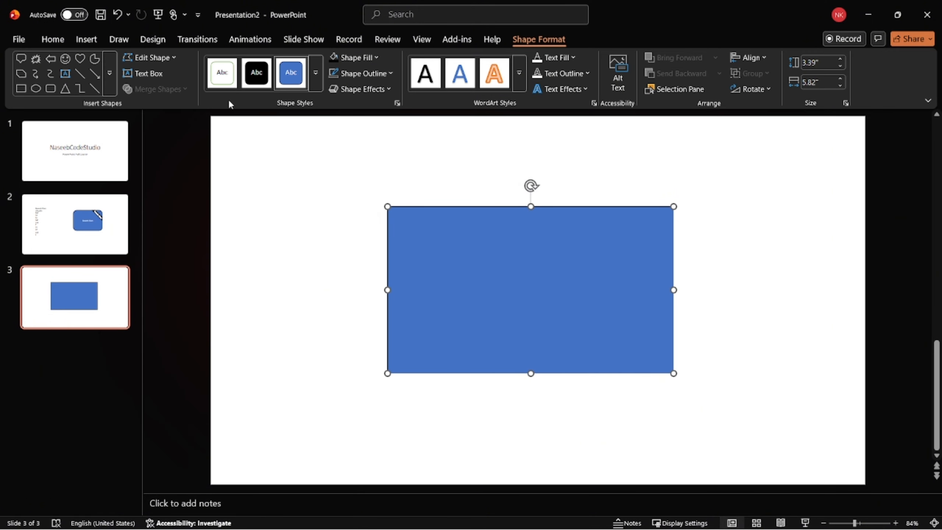